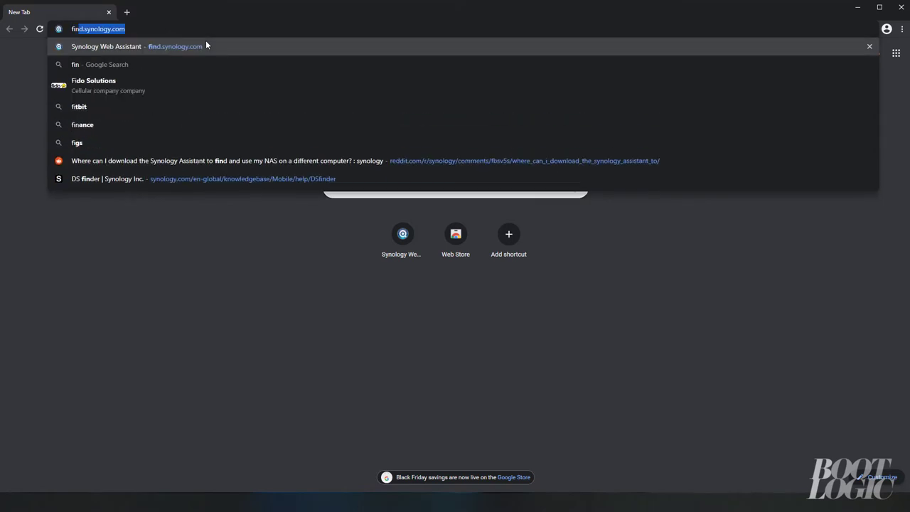
Download the Synology Assistant installer from find.synology.com and launch it
type("logy.com")
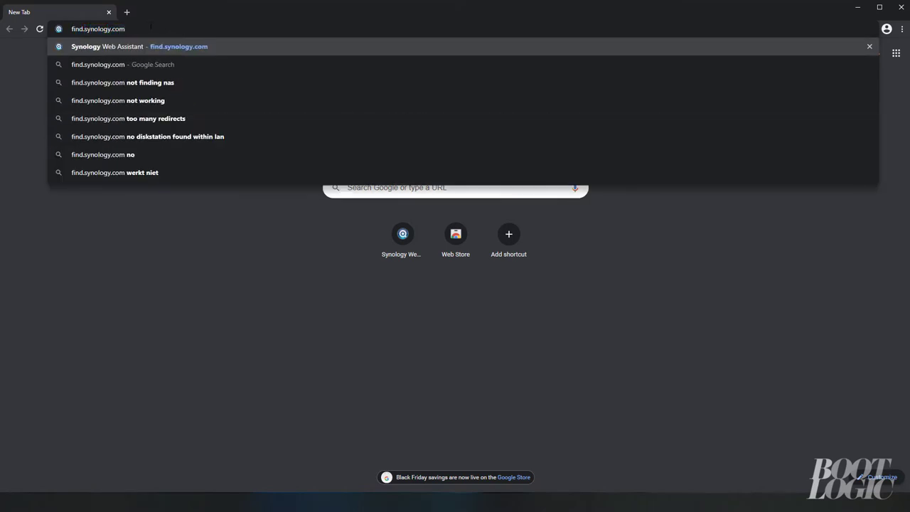
key("Return")
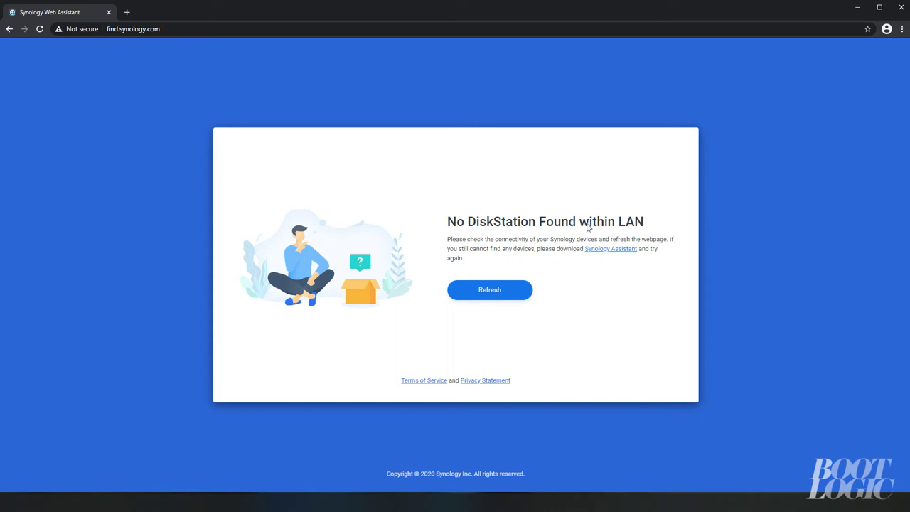
left_click(598, 248)
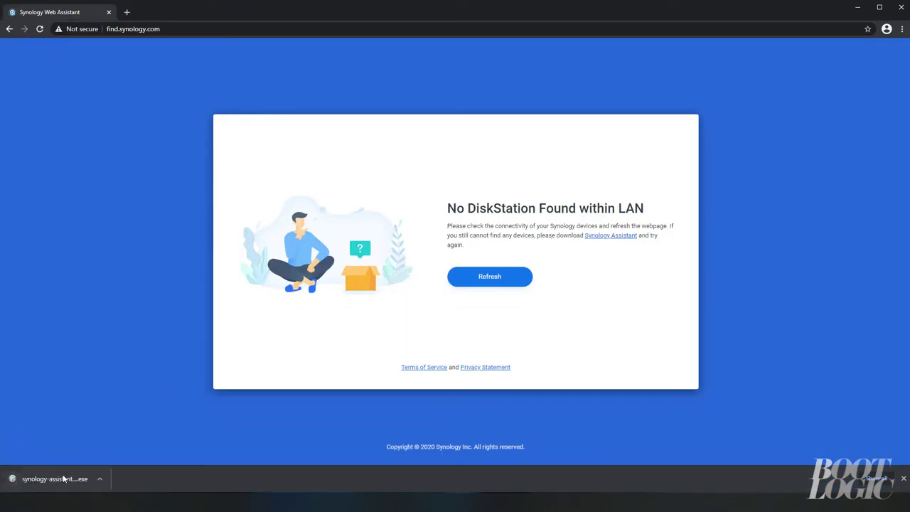
left_click(64, 478)
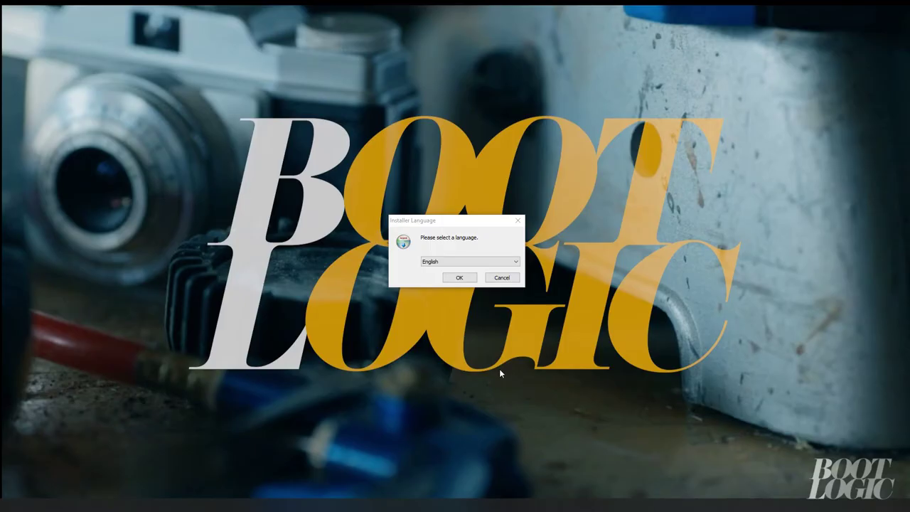
Install Synology Assistant in English, then select DiskStation1 (192.168.0.163) among the found servers
left_click(461, 277)
left_click(509, 333)
left_click(508, 332)
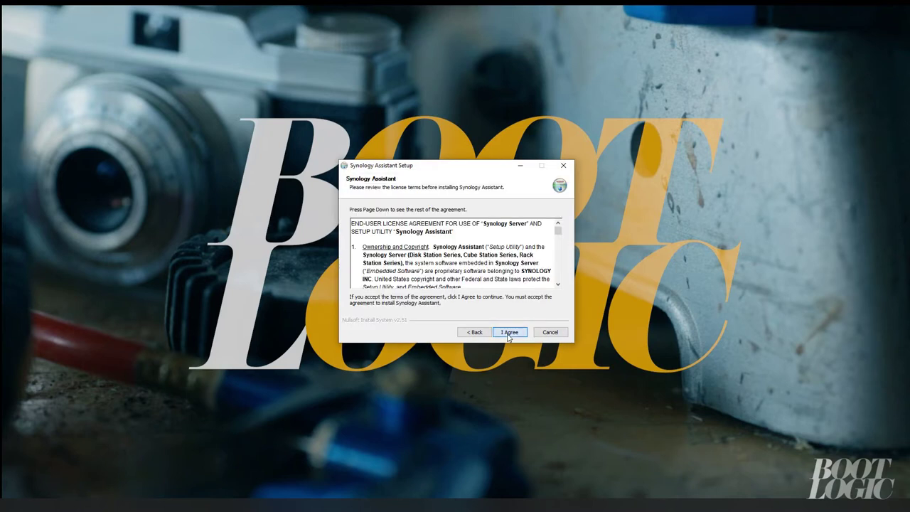
left_click(509, 333)
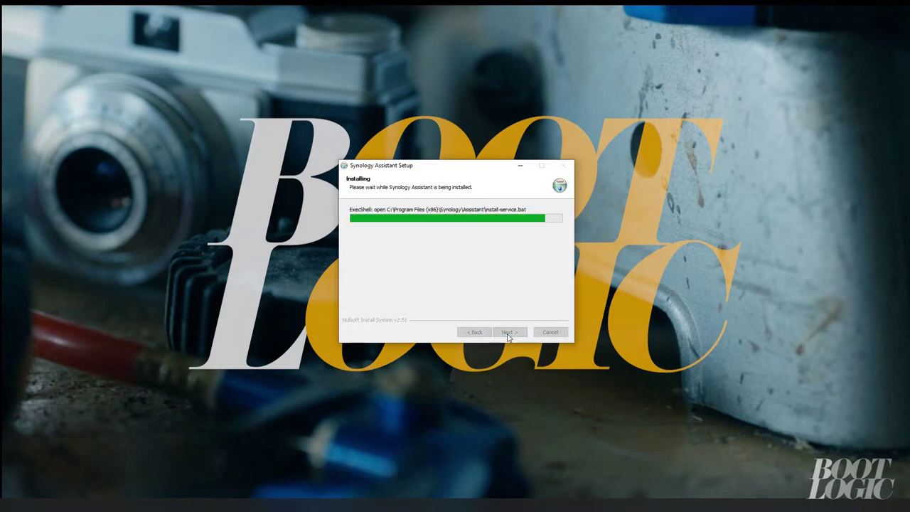
left_click(509, 335)
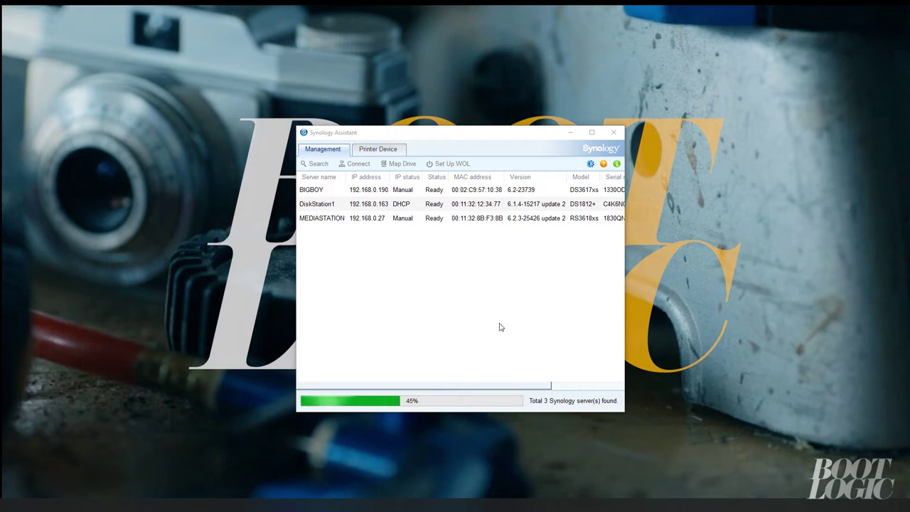
left_click(329, 206)
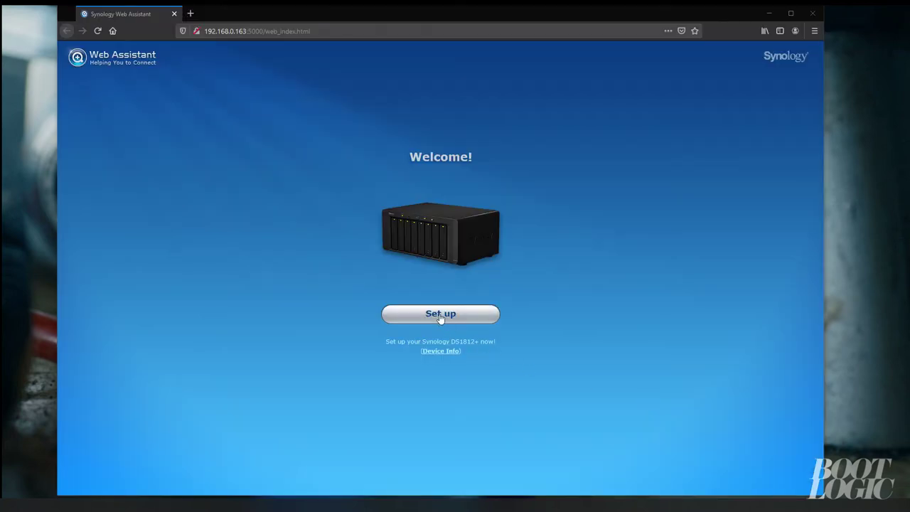
Install the latest DSM on the DS1812+, accepting that all disk data will be erased
left_click(447, 320)
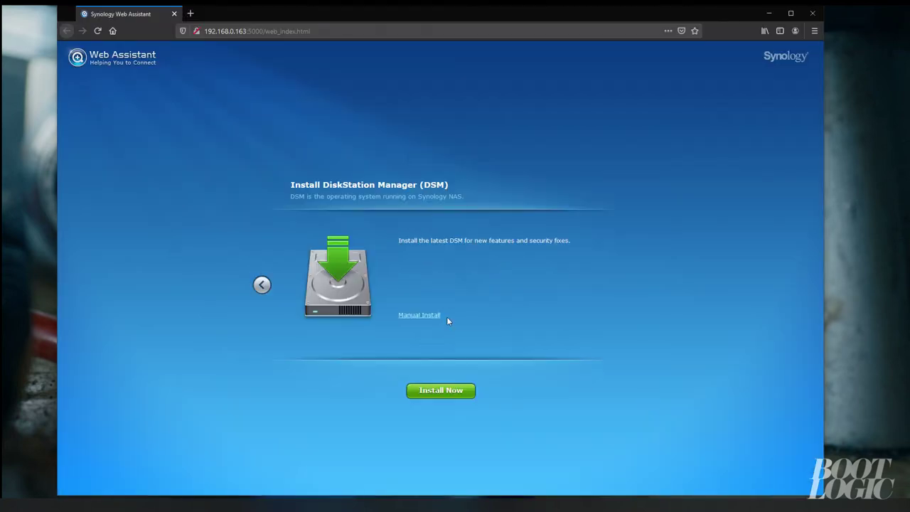
left_click(450, 389)
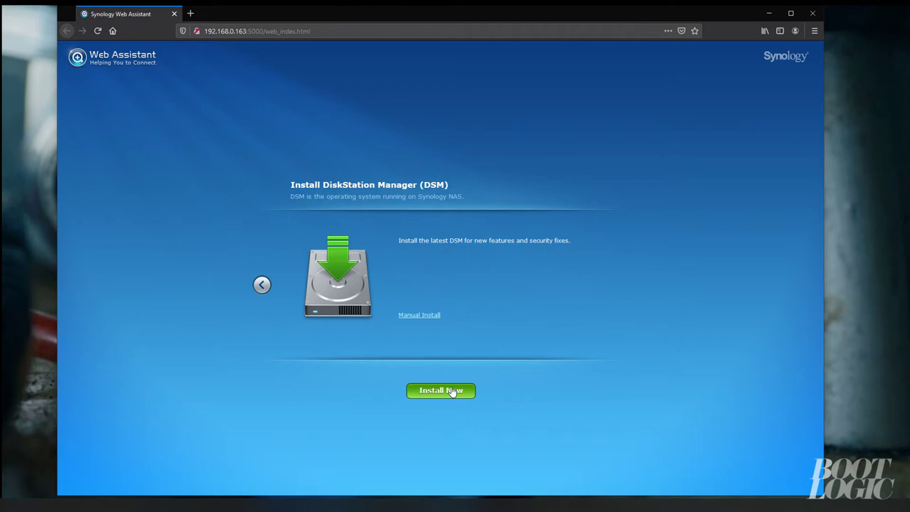
left_click(422, 274)
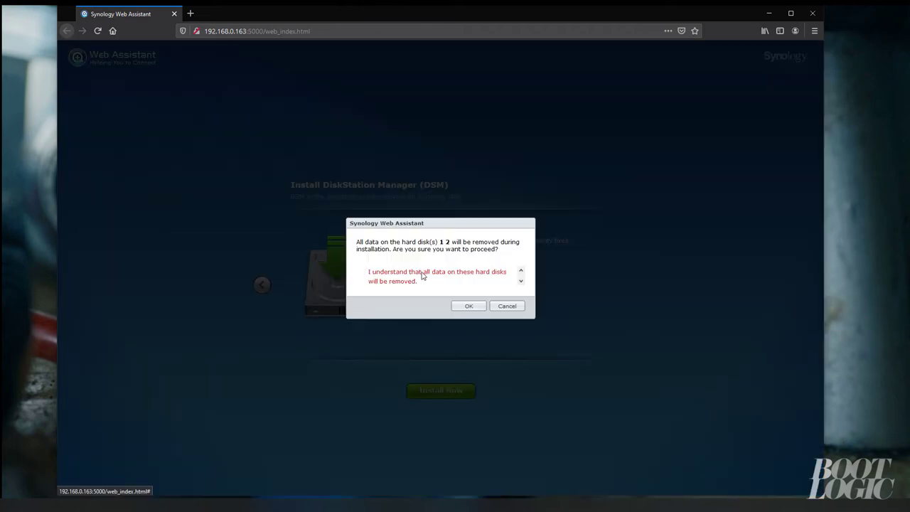
left_click(468, 305)
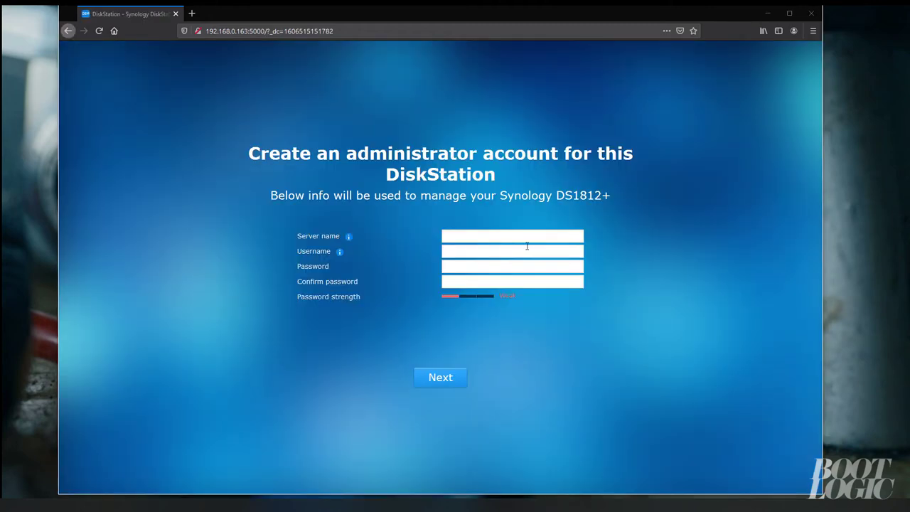
Create the admin account for server testserver with a confirmed password, declining the browser's save prompt
left_click(507, 239)
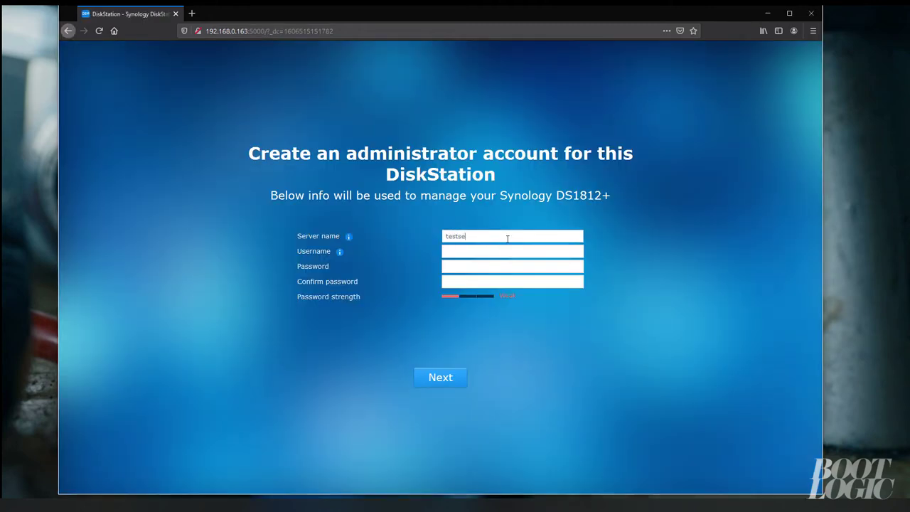
left_click(453, 250)
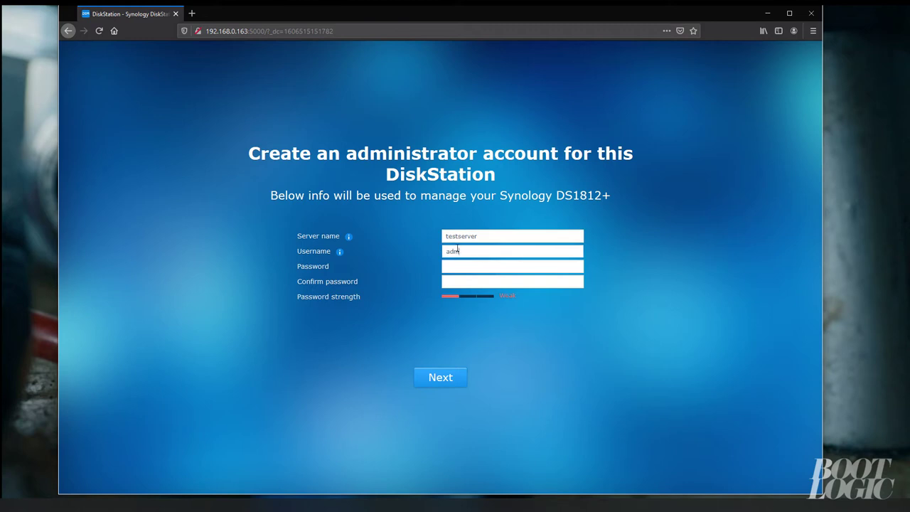
left_click(466, 265)
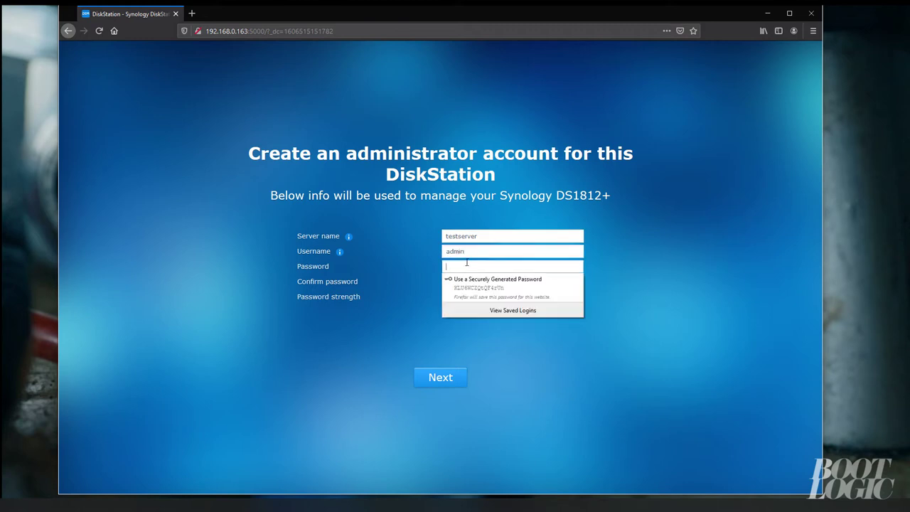
type("••••••••••")
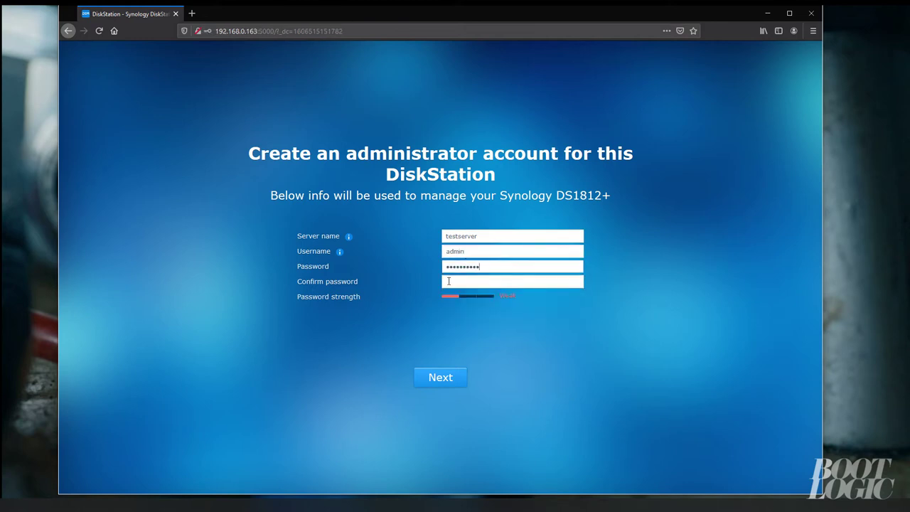
left_click(448, 282)
type("••••")
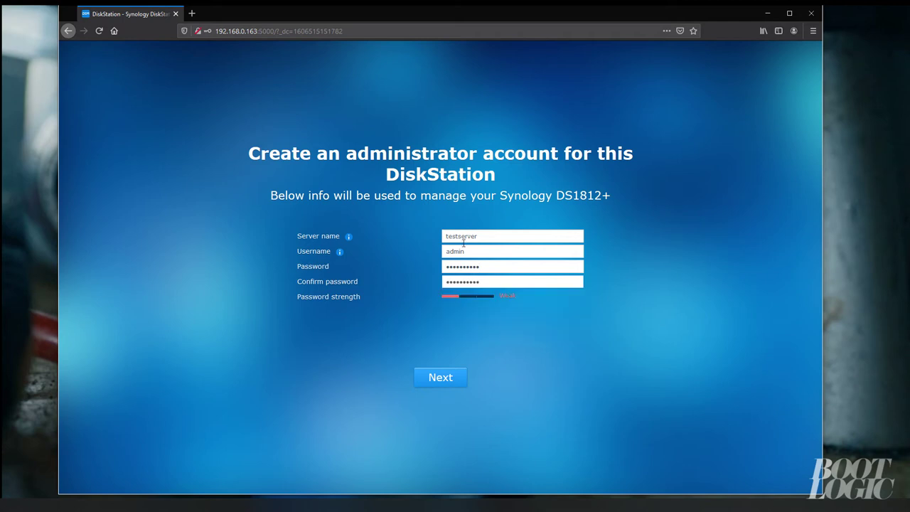
left_click(441, 377)
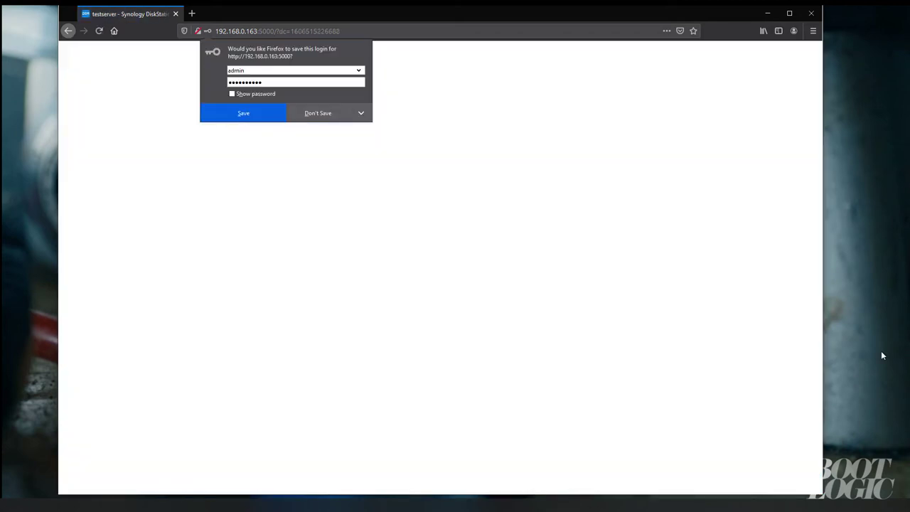
left_click(332, 113)
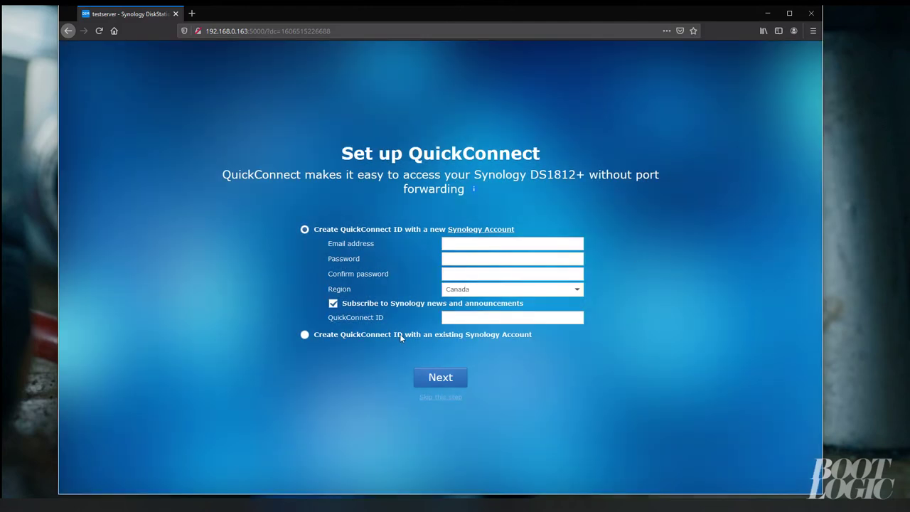
Skip QuickConnect, finish setup, and dismiss the Smart Update and Security Advisor notices
left_click(448, 396)
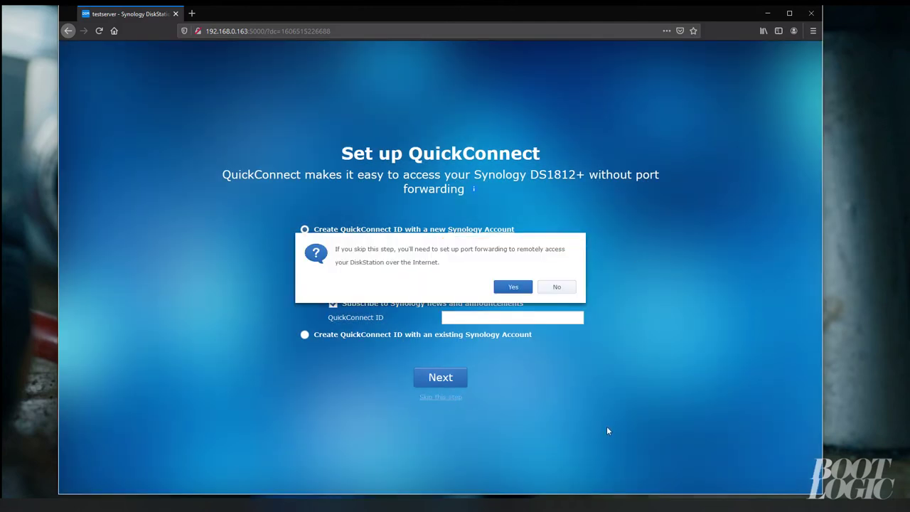
left_click(513, 287)
left_click(446, 379)
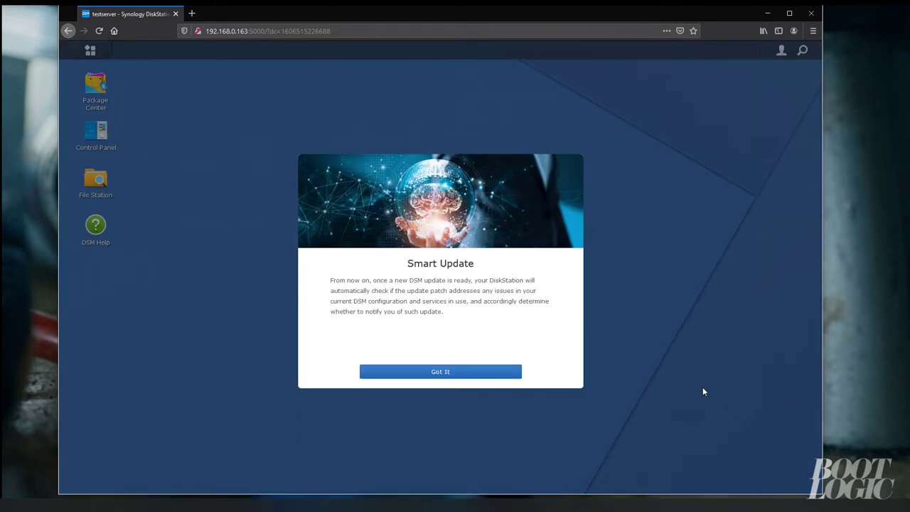
left_click(517, 372)
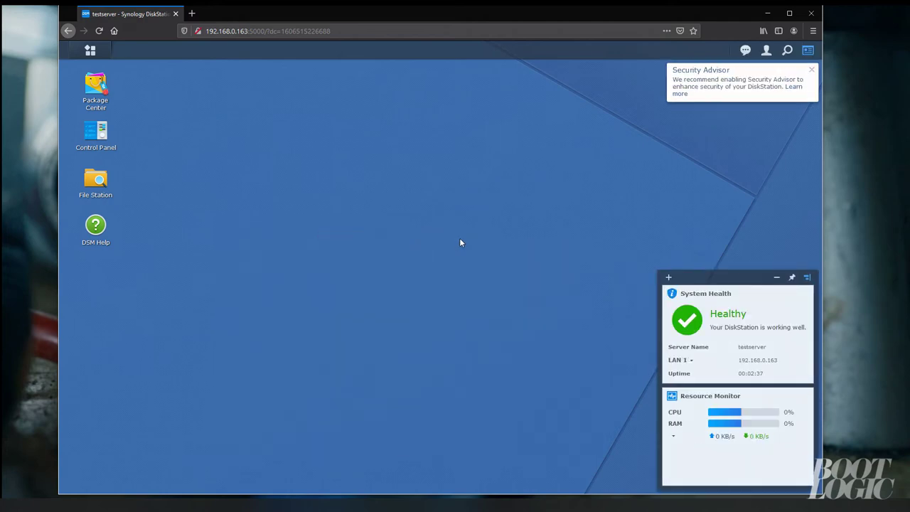
left_click(812, 70)
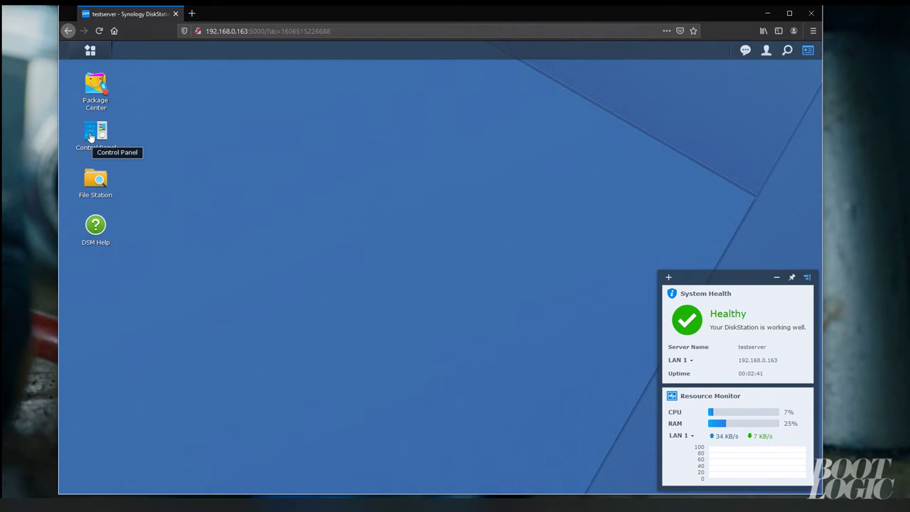
Open Storage Manager and view the NAS volumes
left_click(90, 49)
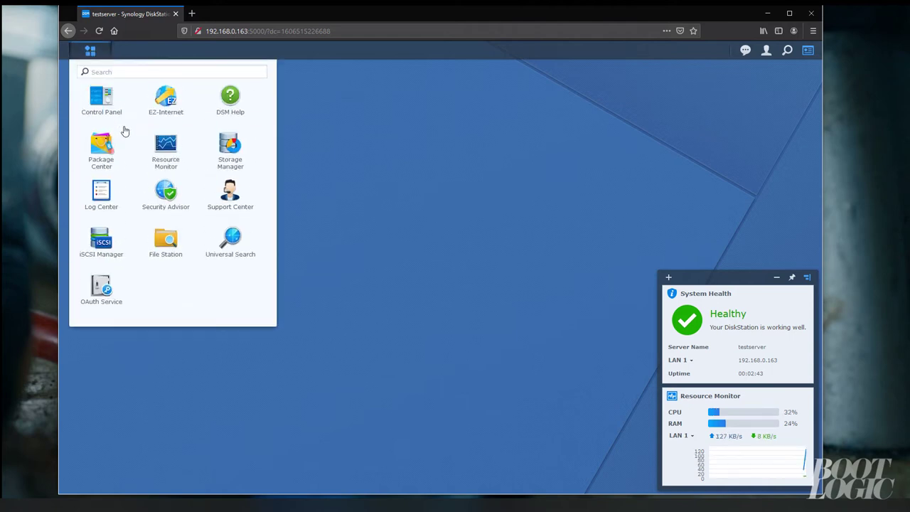
left_click(222, 153)
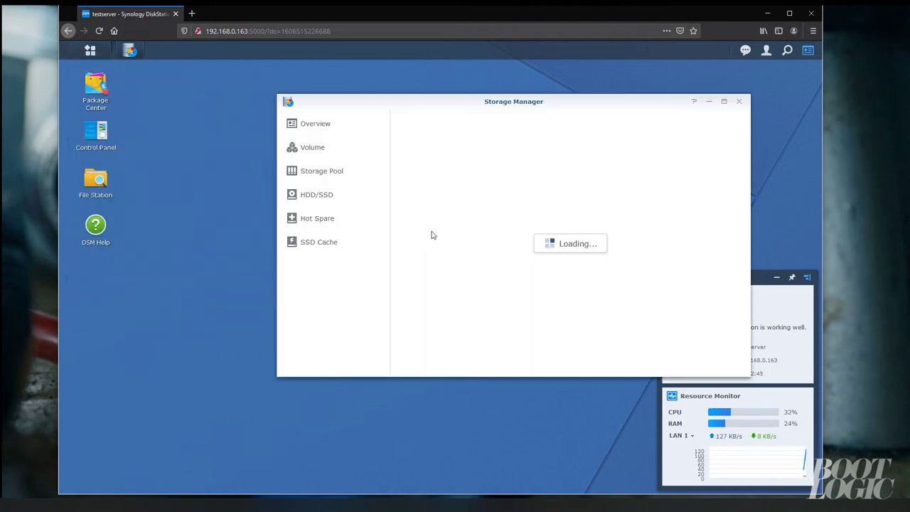
left_click_drag(520, 103, 434, 98)
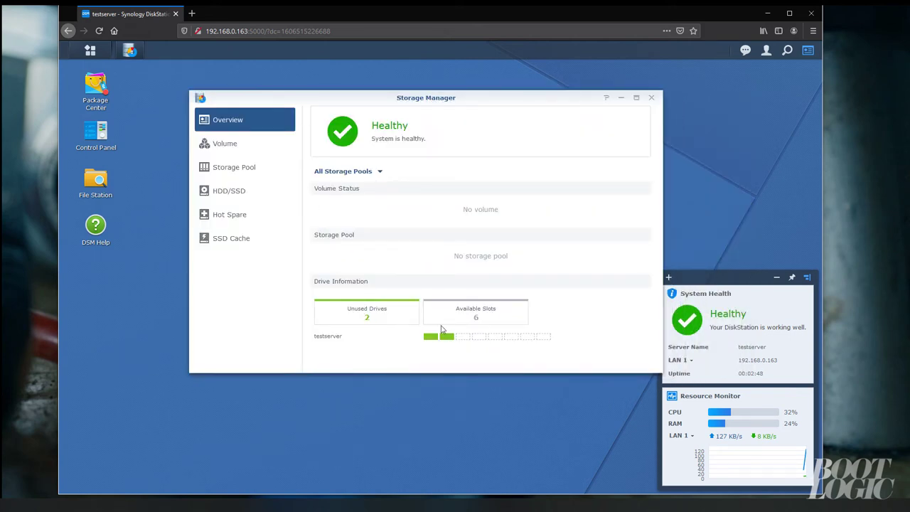
left_click(239, 149)
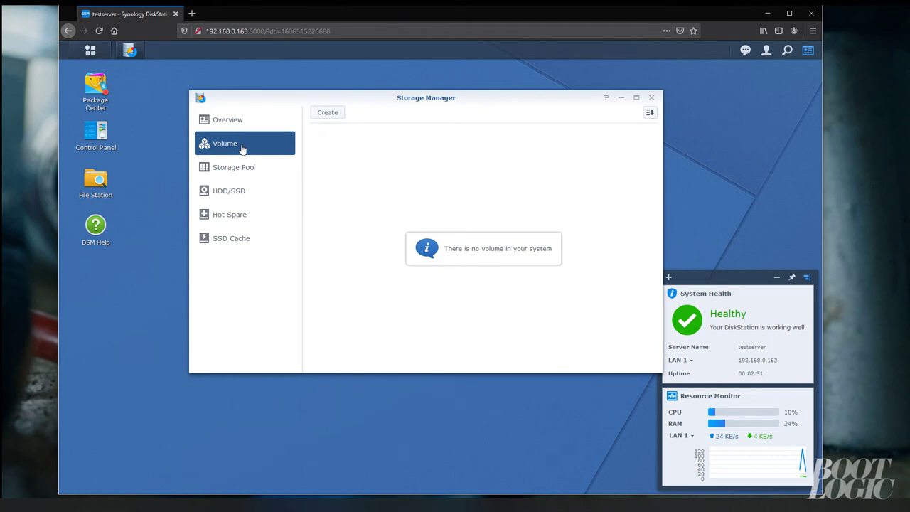
Create Volume 1 on both drives in Quick mode as ext4 SHR, accepting the erase warning
left_click(327, 113)
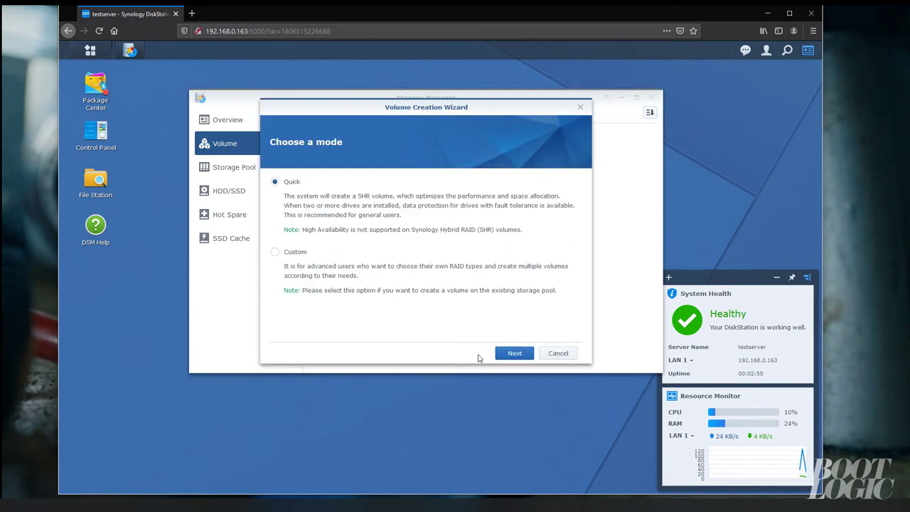
left_click(513, 354)
left_click(513, 354)
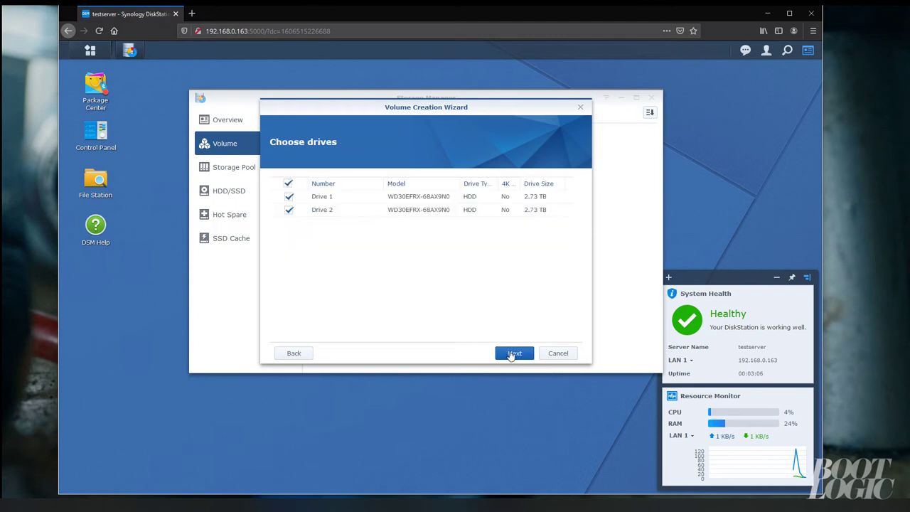
left_click(512, 353)
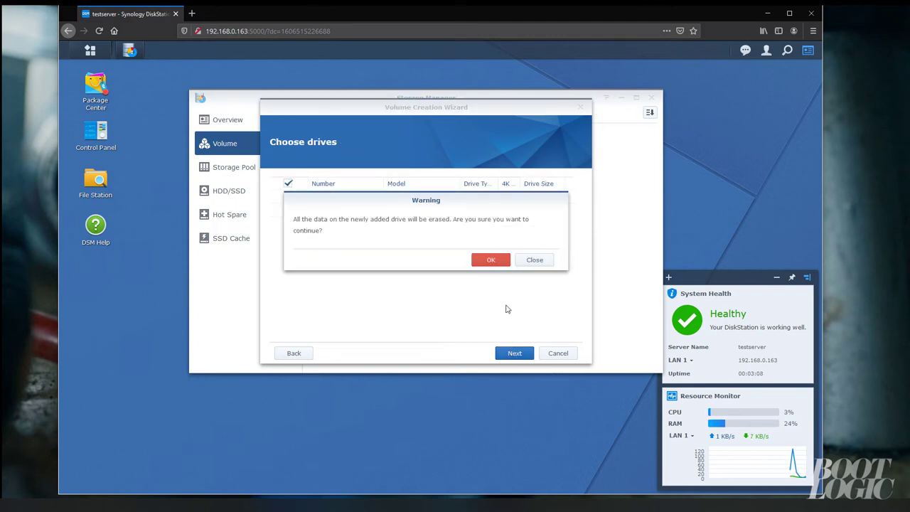
left_click(487, 260)
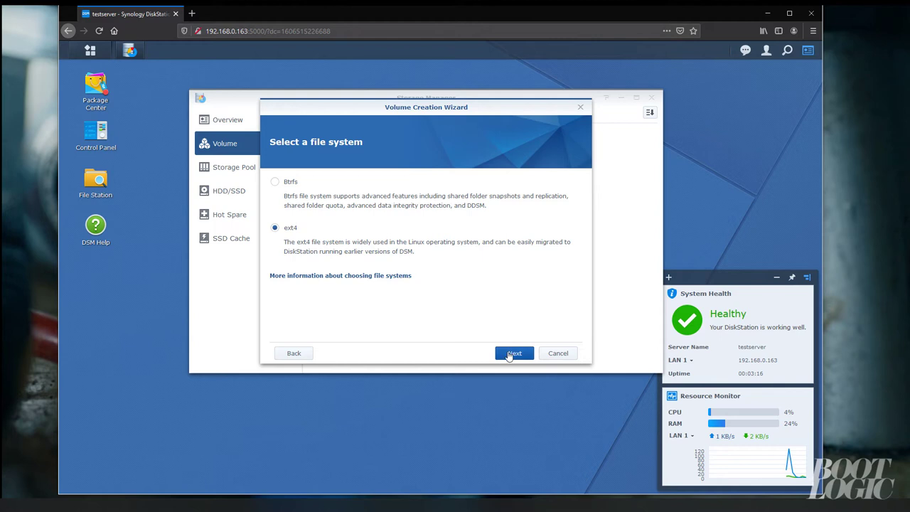
left_click(510, 353)
left_click(509, 355)
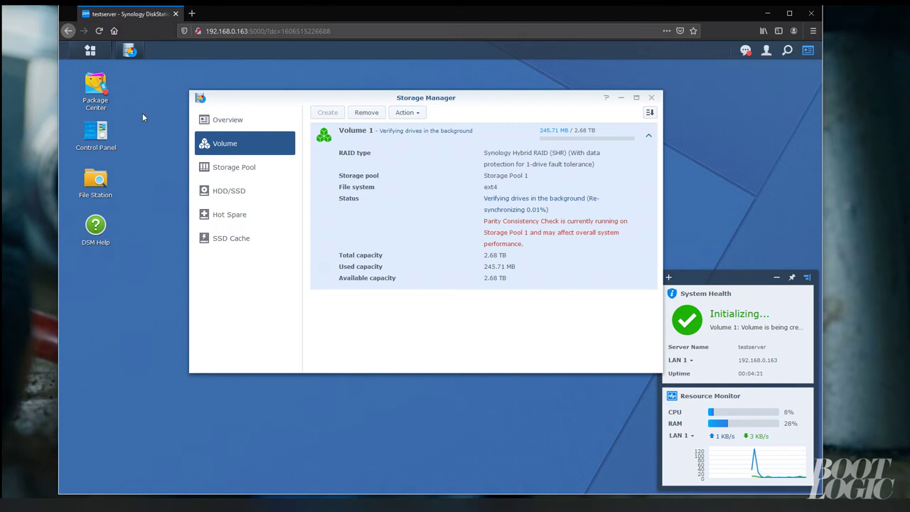
left_click(99, 132)
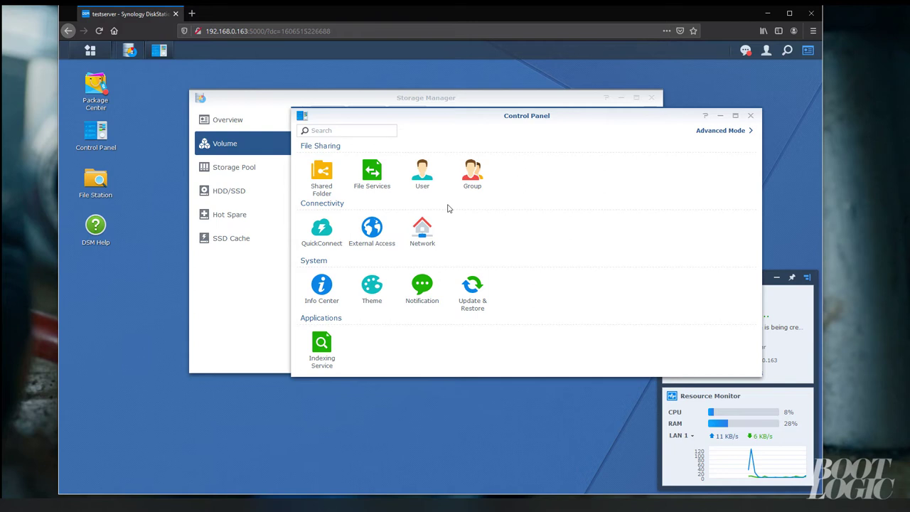
Edit the LAN 1 network interface and switch it to manual IPv4 configuration
left_click(424, 233)
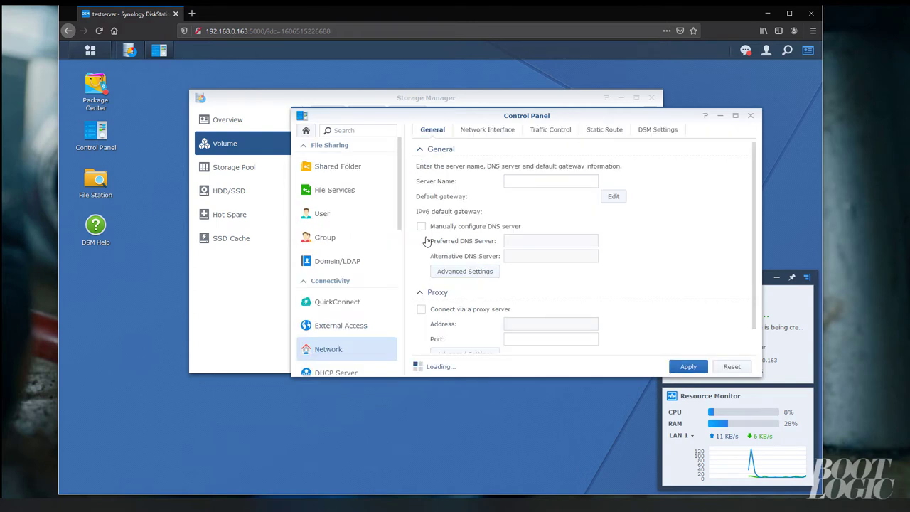
left_click(489, 132)
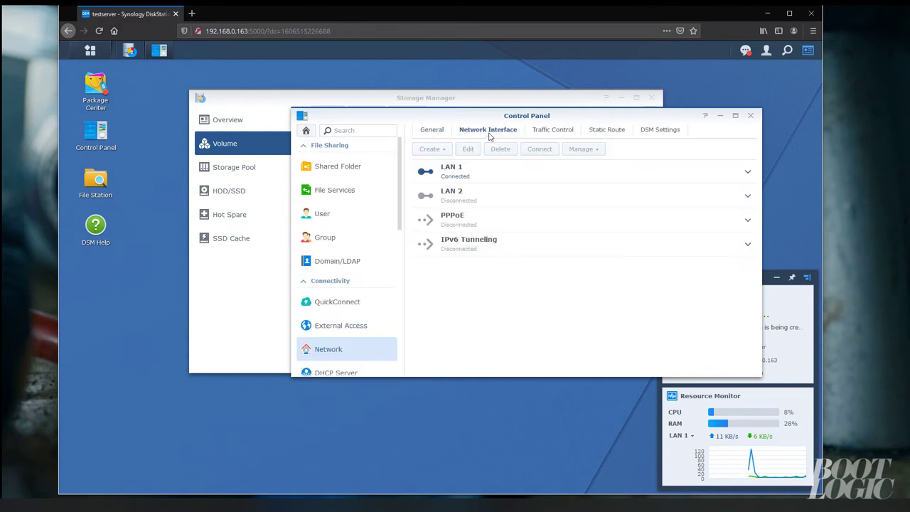
left_click(470, 182)
left_click(468, 149)
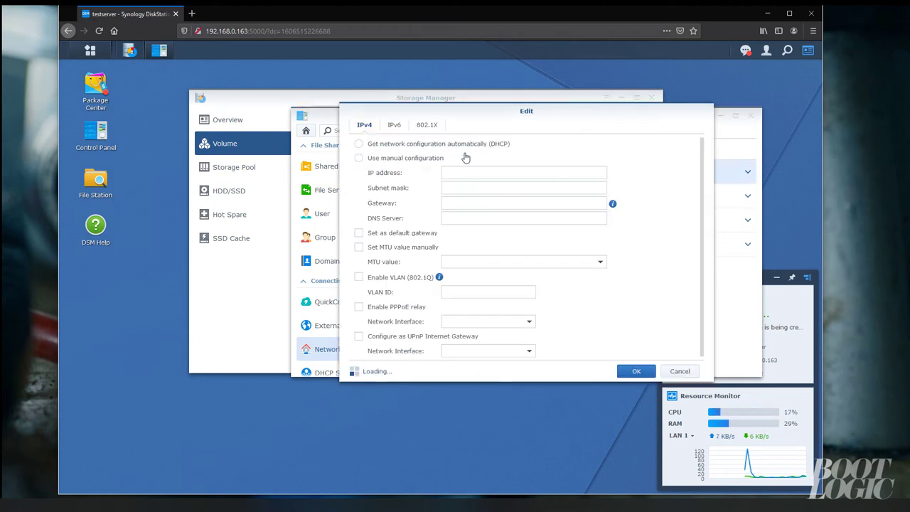
left_click(402, 159)
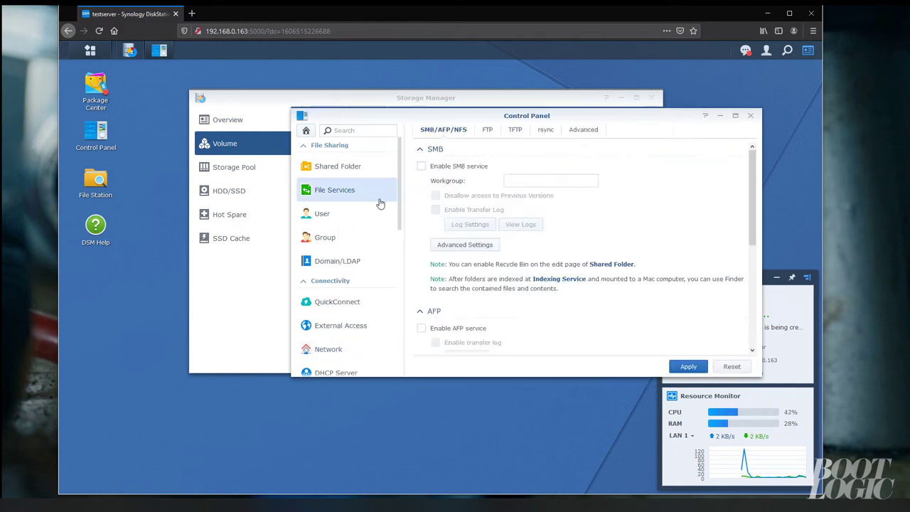
Tick Enable NFS in File Services, leaving its Advanced Settings unchanged
scroll(448, 252, "down", 5)
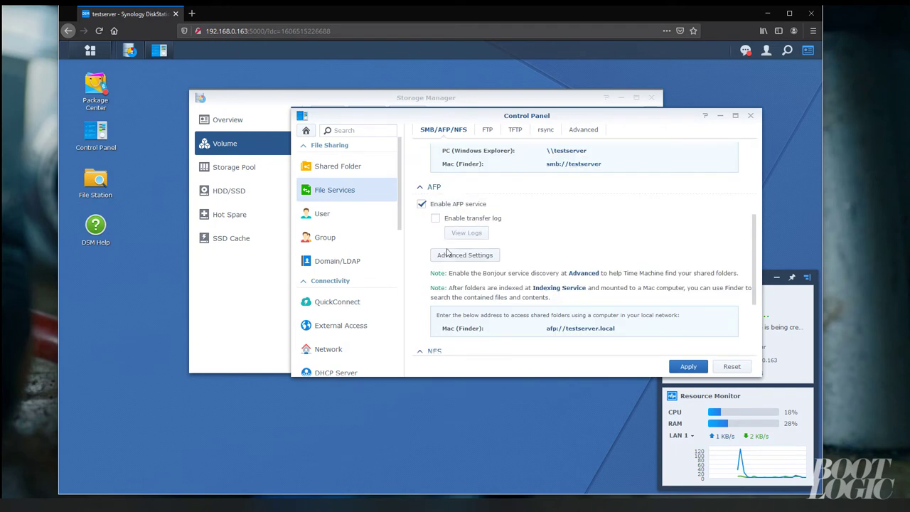
scroll(447, 253, "down", 3)
left_click(456, 271)
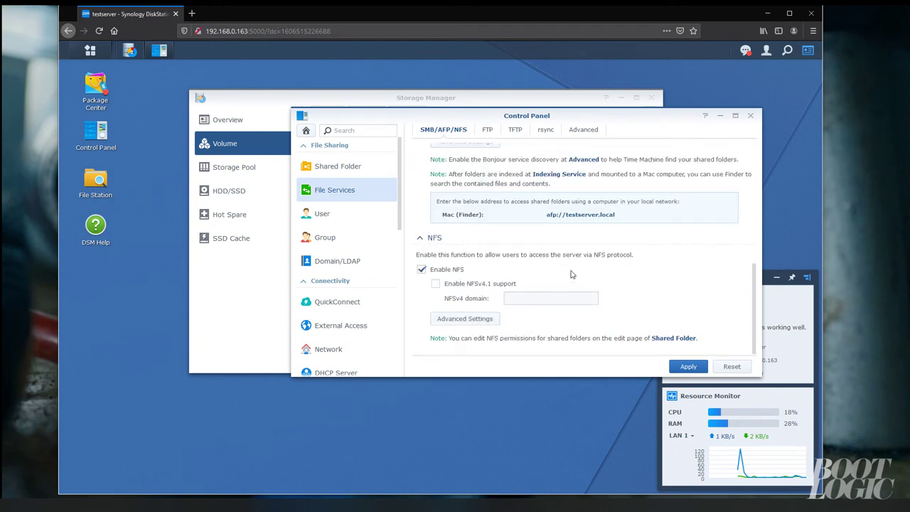
left_click(484, 319)
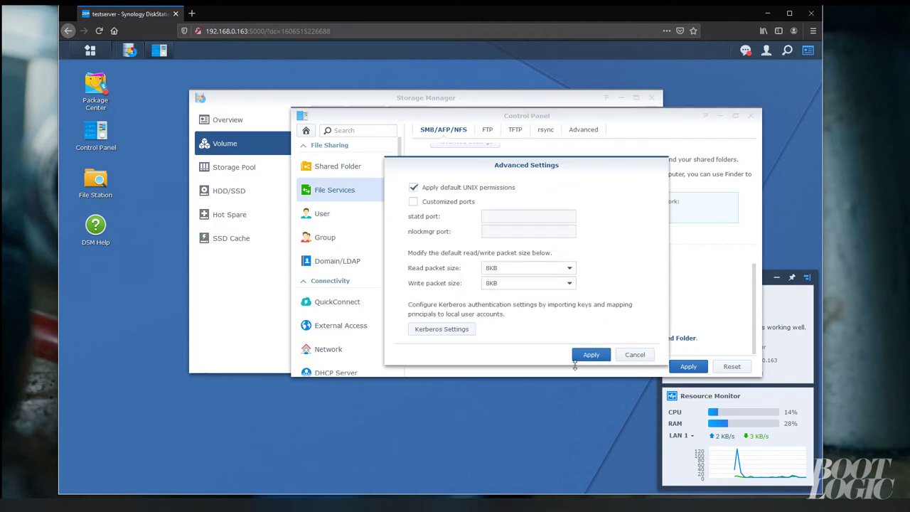
left_click(636, 356)
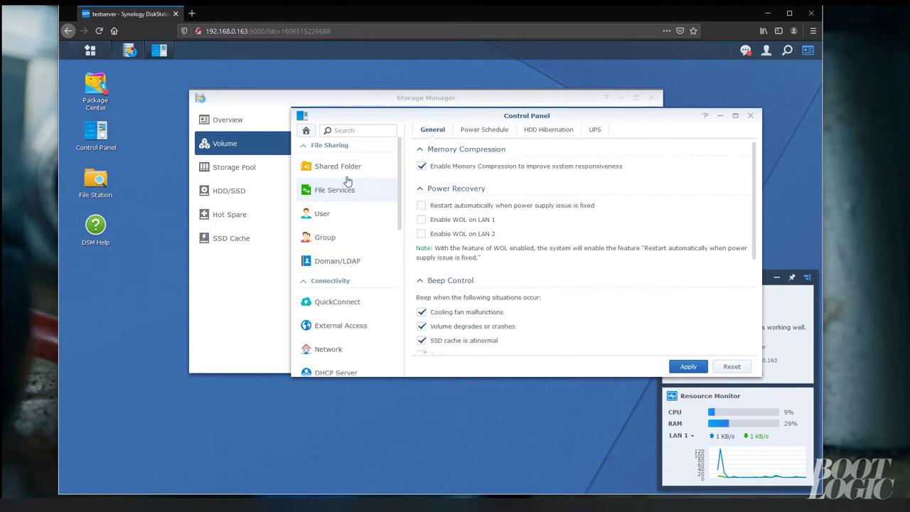
left_click(349, 169)
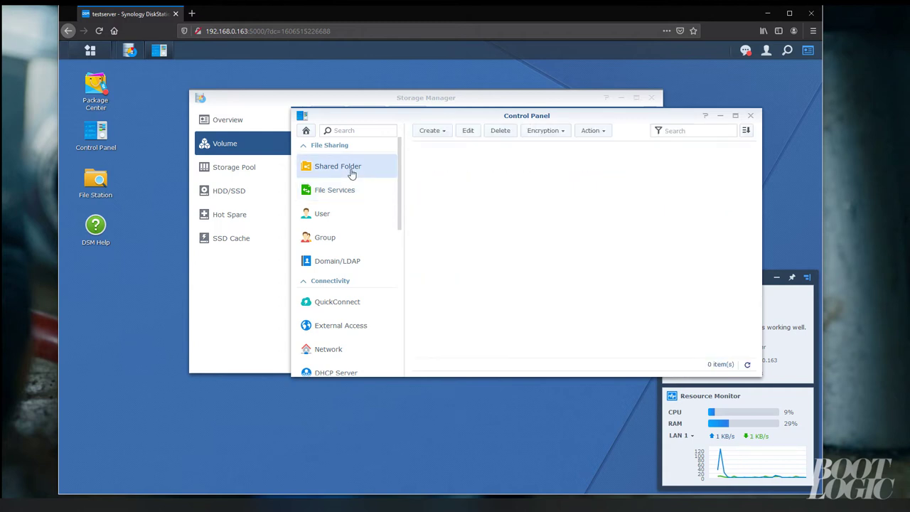
Create the Media shared folder on Volume 1, hidden from My Network Places and unpermitted users
left_click(445, 132)
left_click(447, 148)
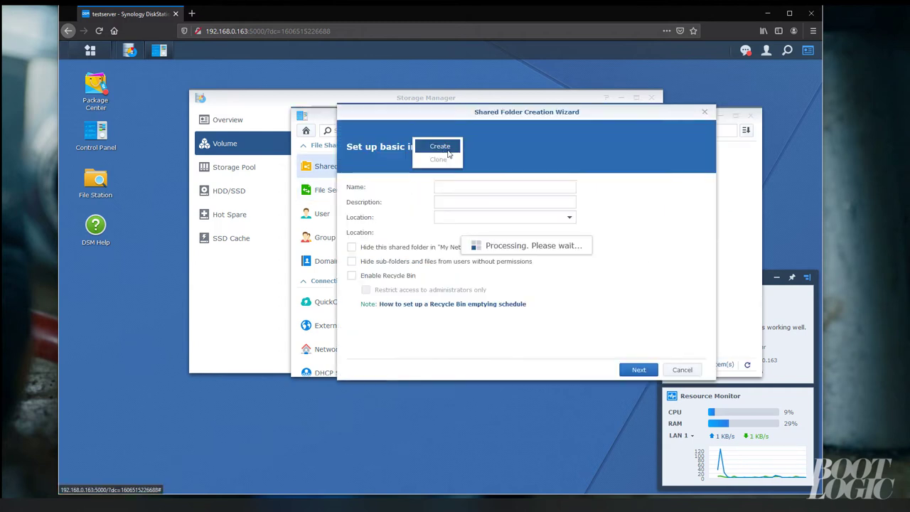
left_click(455, 188)
type("Media")
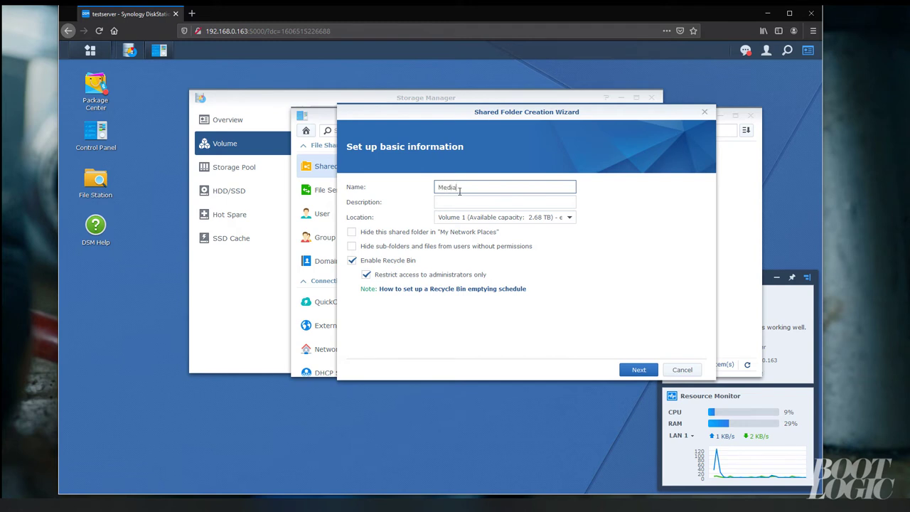
left_click(449, 233)
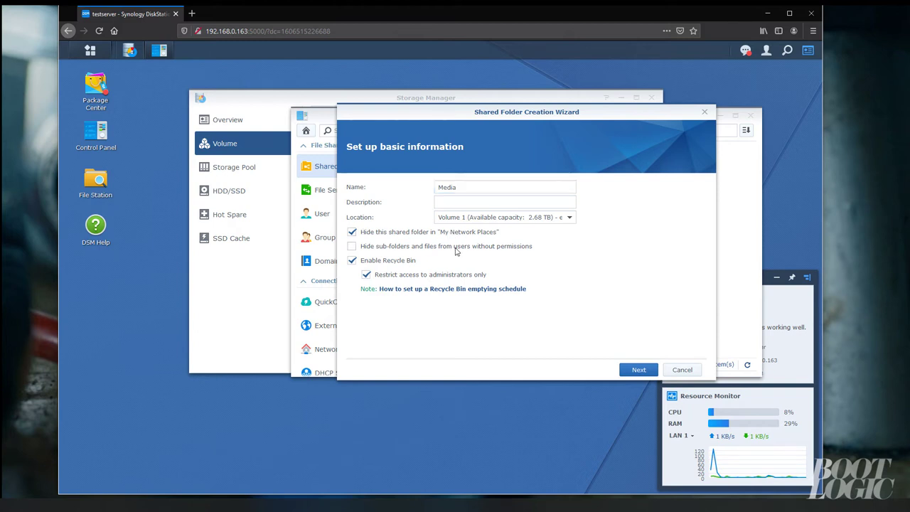
left_click(455, 249)
left_click(639, 369)
left_click(640, 369)
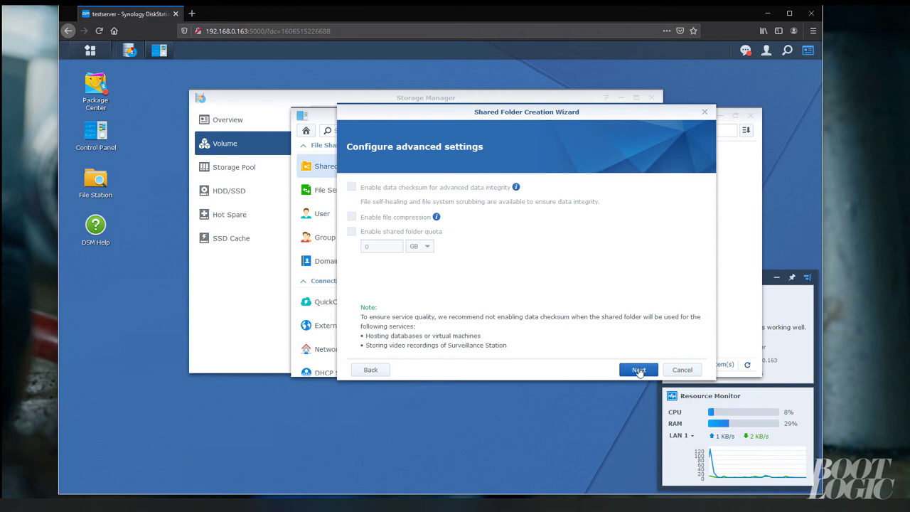
left_click(638, 370)
left_click(638, 370)
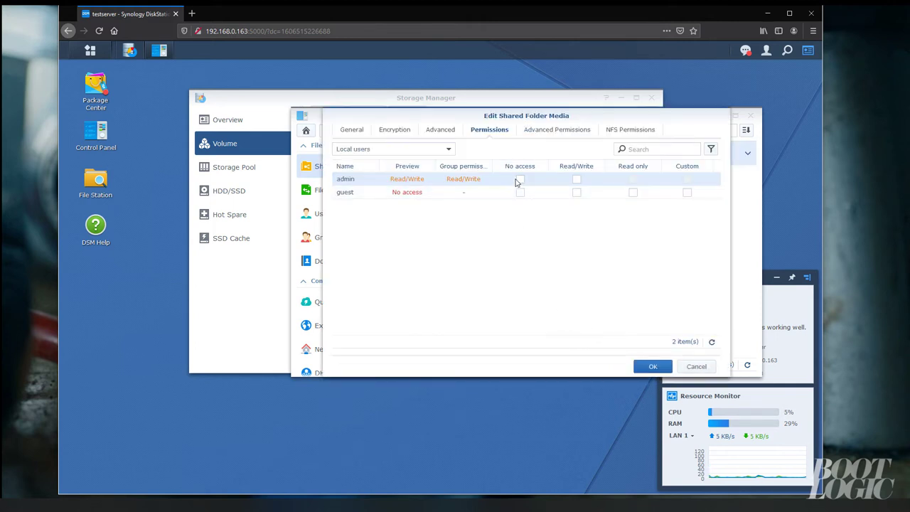
Give admin Read/Write on Media and add an NFS rule for host * mapping root to admin
left_click(577, 179)
left_click(535, 132)
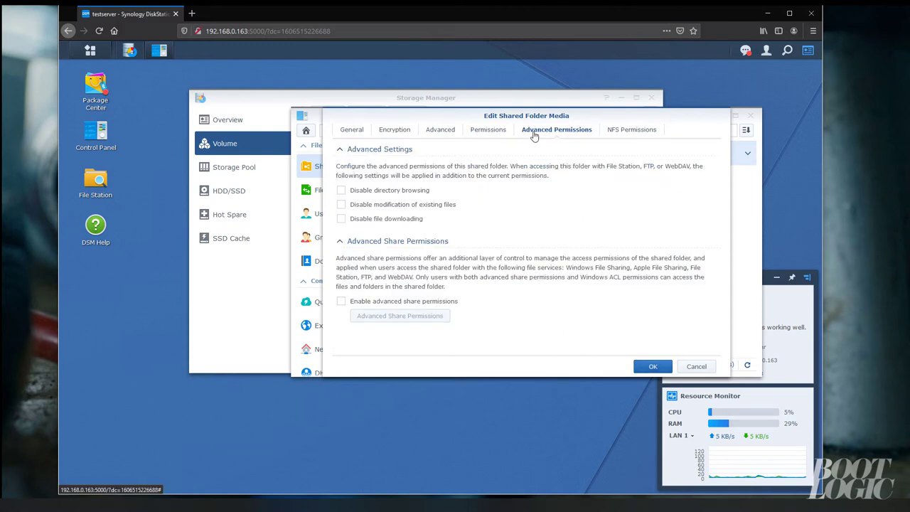
left_click(611, 130)
left_click(349, 149)
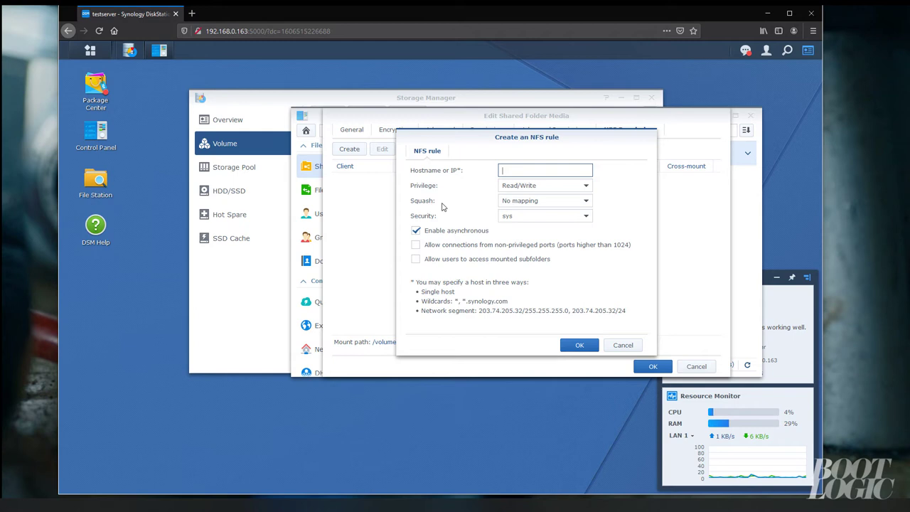
left_click(522, 206)
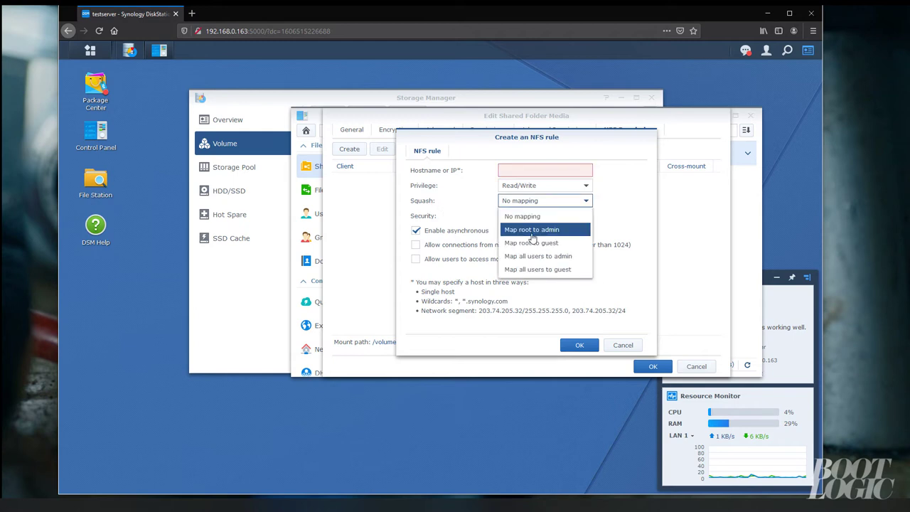
left_click(532, 236)
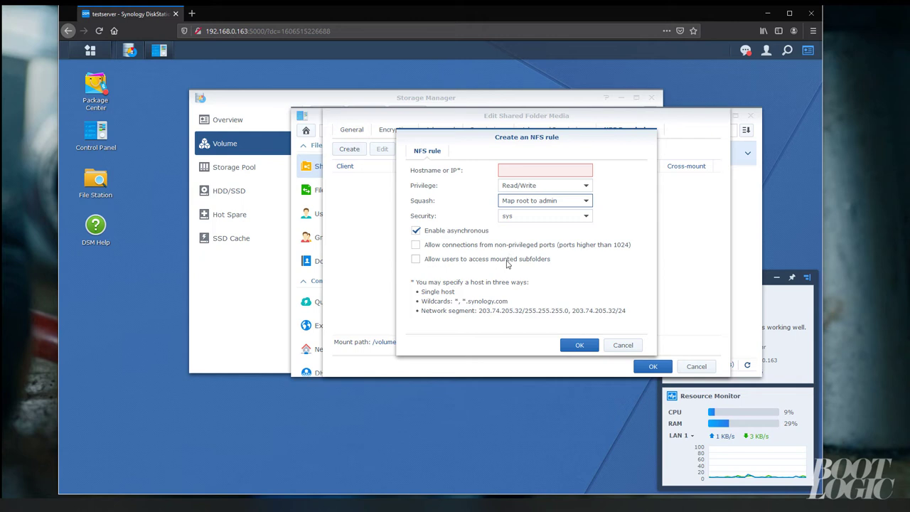
left_click(507, 261)
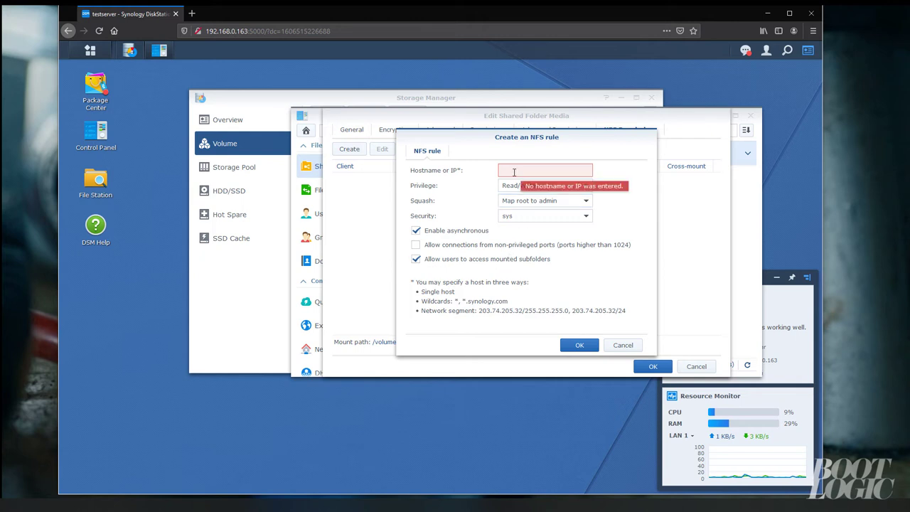
type("*")
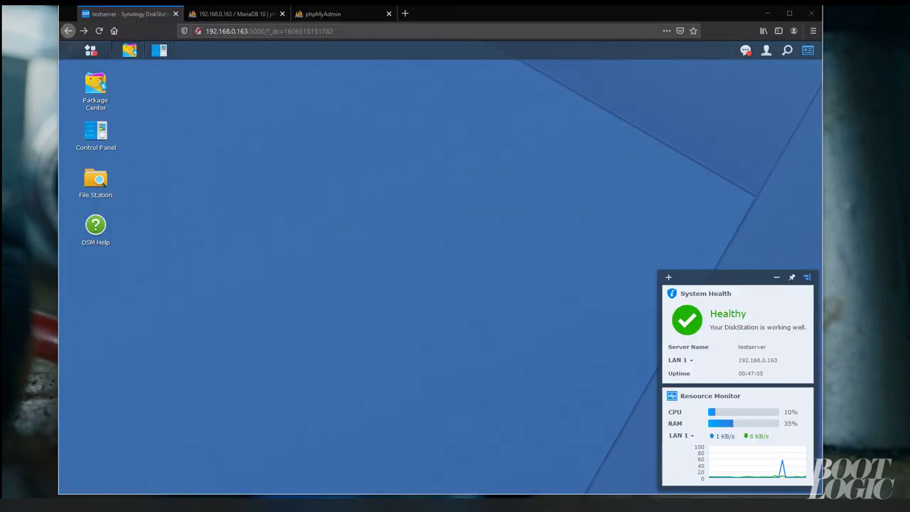
Create the TV, Movies and Music folders in the Media share
left_click(105, 186)
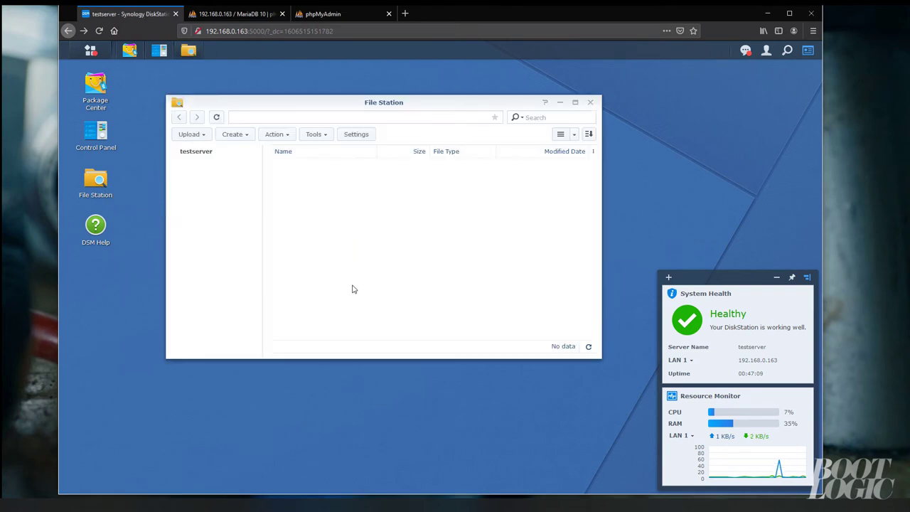
right_click(348, 223)
left_click(400, 288)
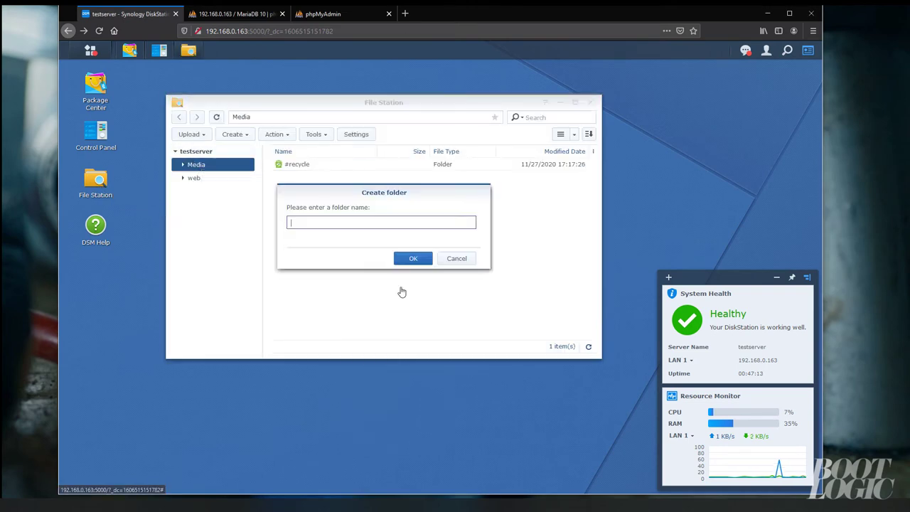
type("TV")
left_click(399, 258)
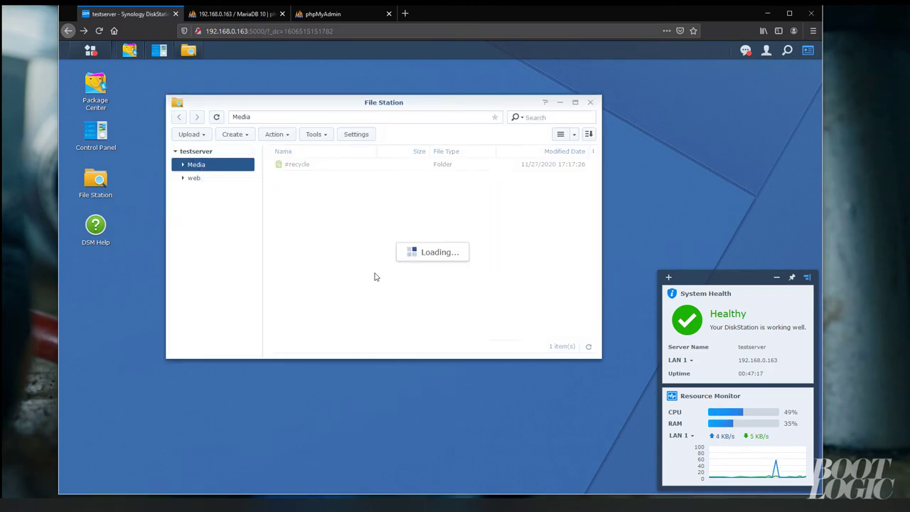
right_click(334, 256)
left_click(359, 322)
type("M")
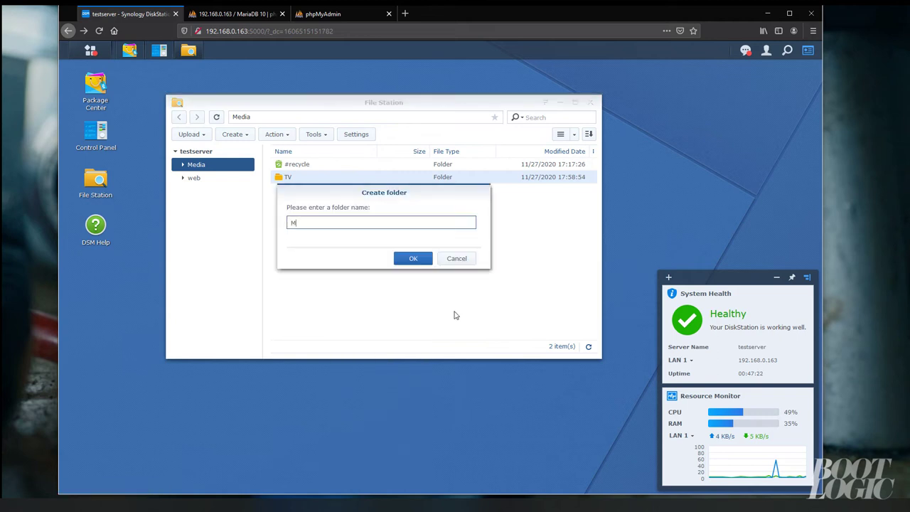
type("ovies")
left_click(425, 260)
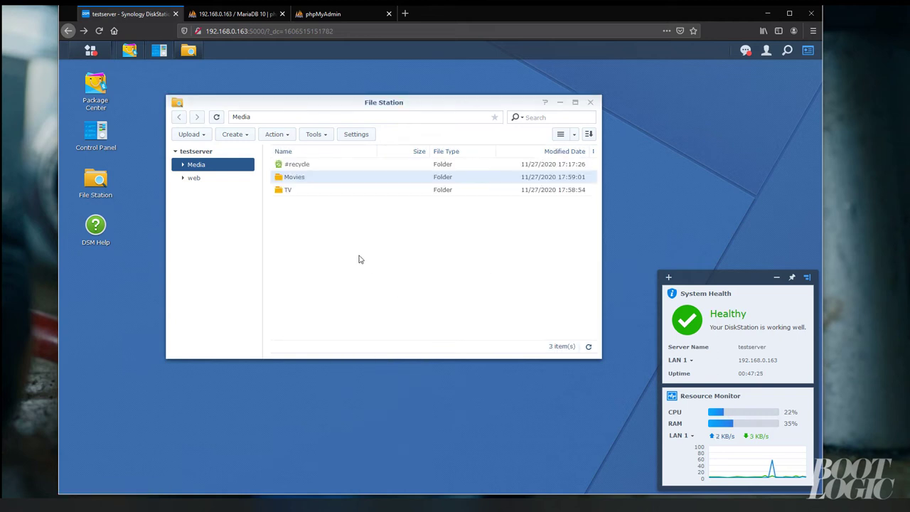
right_click(360, 258)
left_click(380, 319)
type("M")
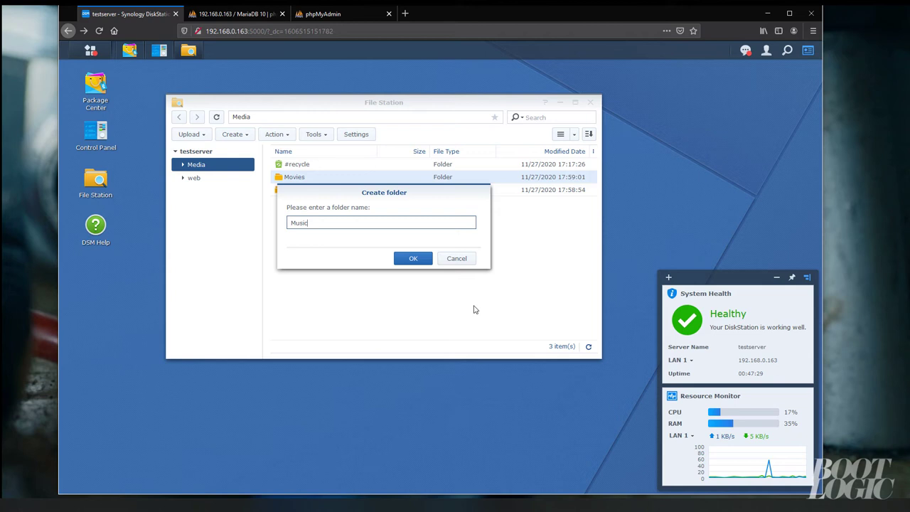
type("usic")
left_click(413, 260)
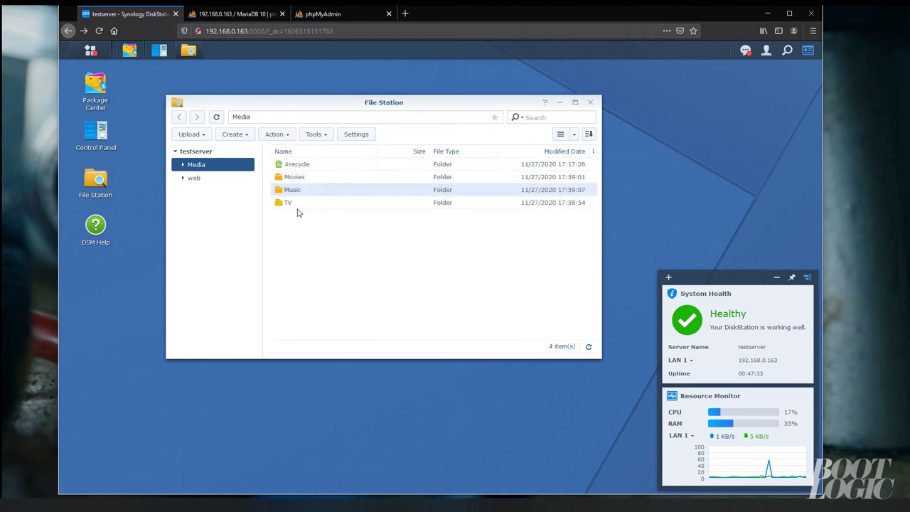
Check the Movies folder's properties and select its full location path
right_click(297, 180)
left_click(317, 388)
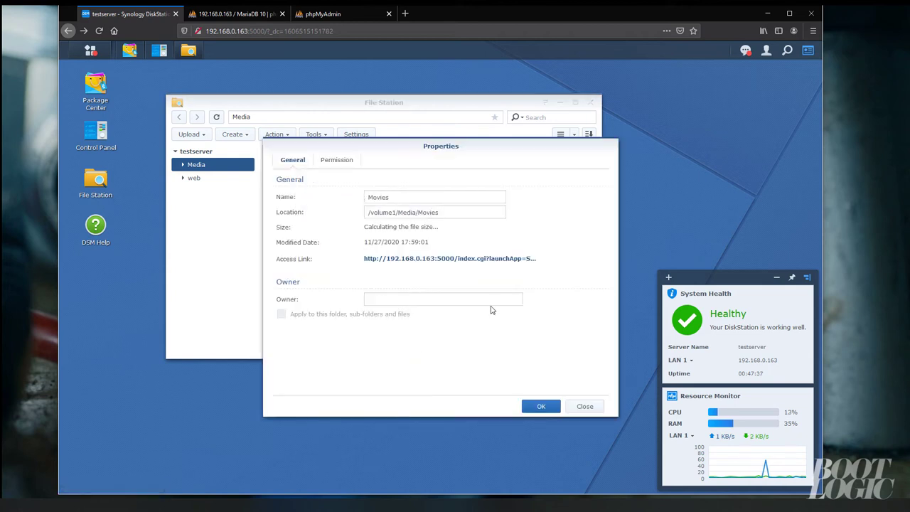
triple_click(418, 215)
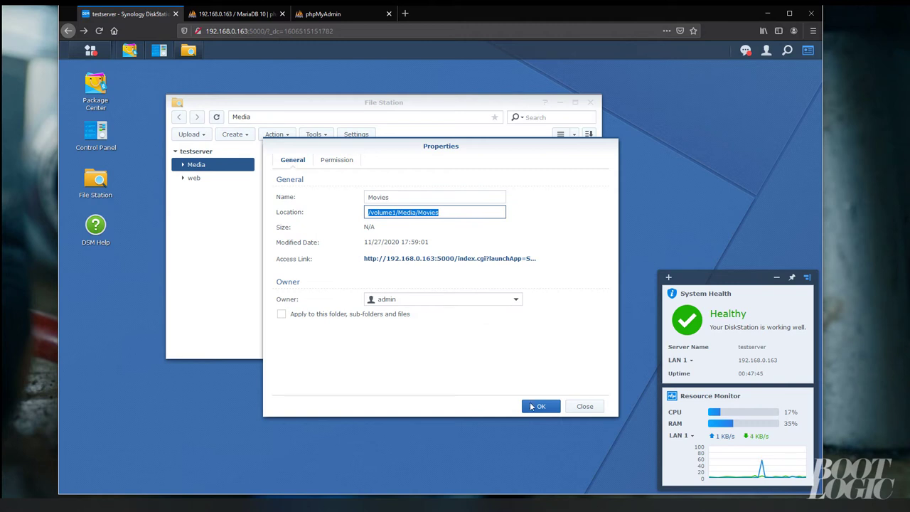
left_click(541, 406)
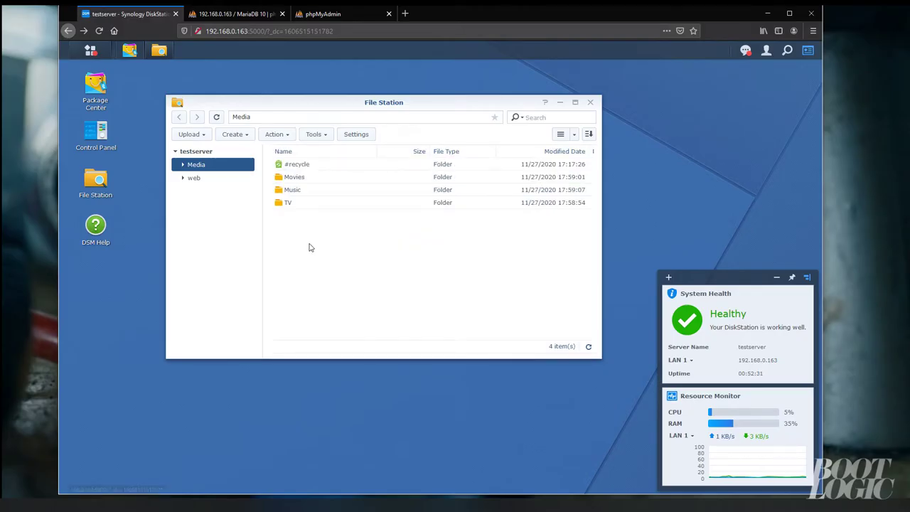
Create a Docs folder in Media
right_click(310, 246)
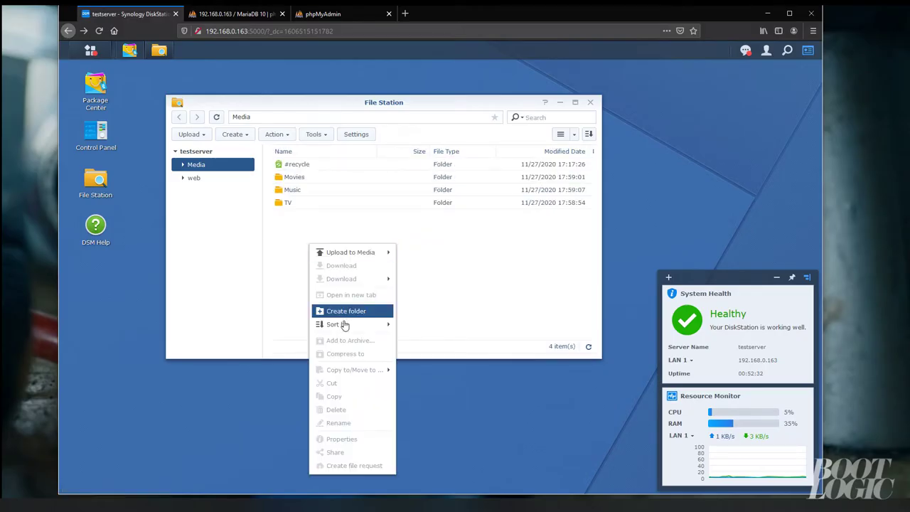
left_click(345, 311)
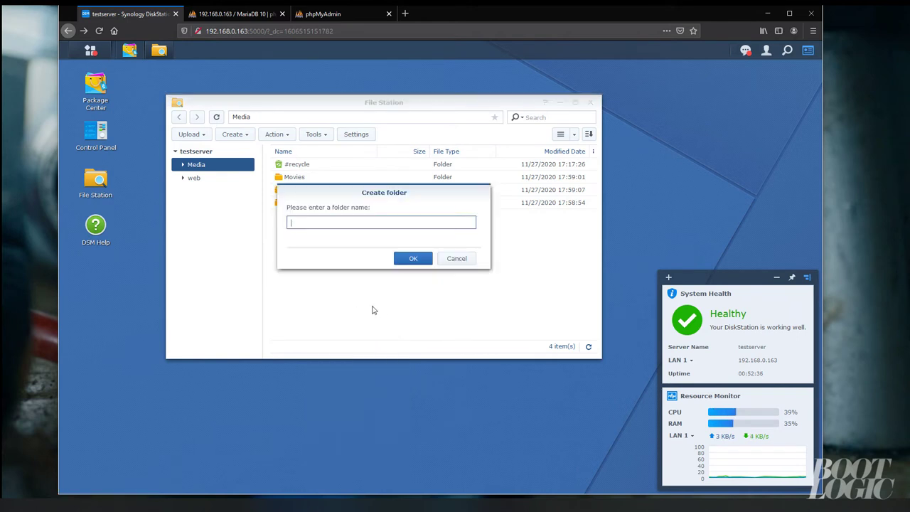
type("Docs")
key("Return")
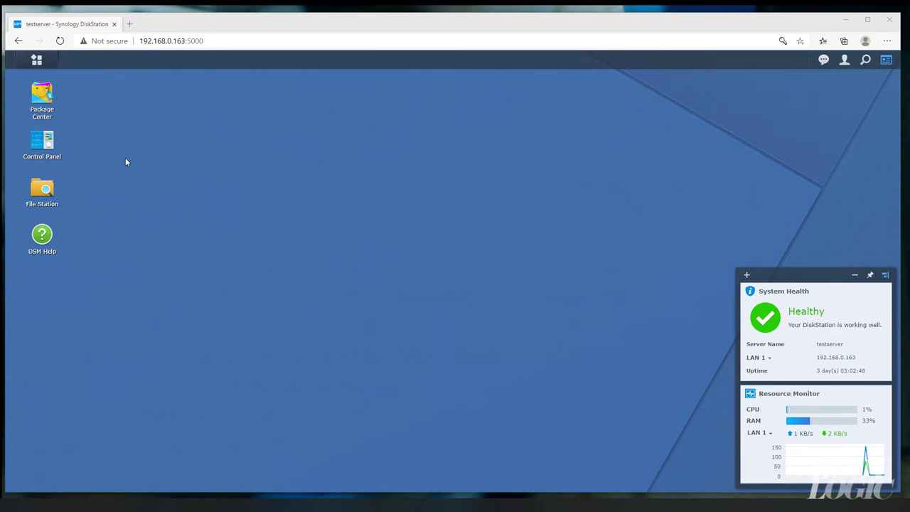
Find MariaDB 10 in Package Center and start installing it
left_click(40, 96)
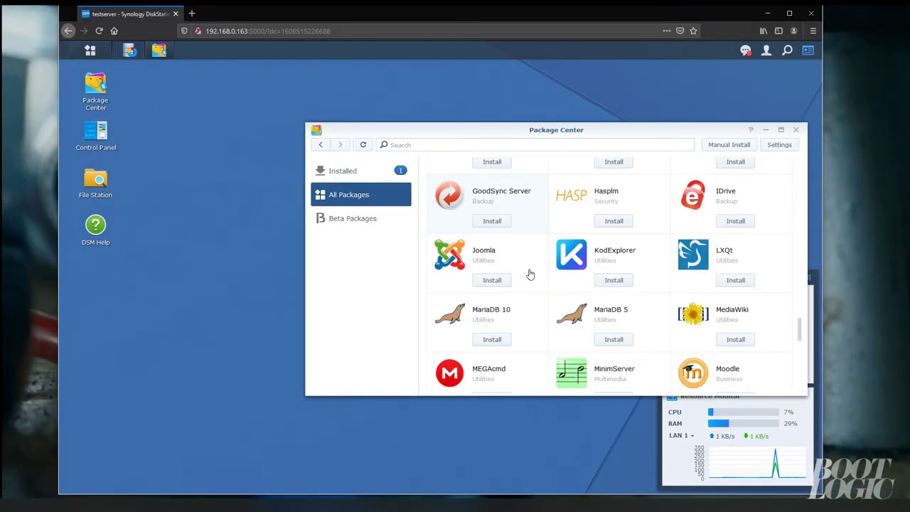
scroll(530, 274, "down", 1)
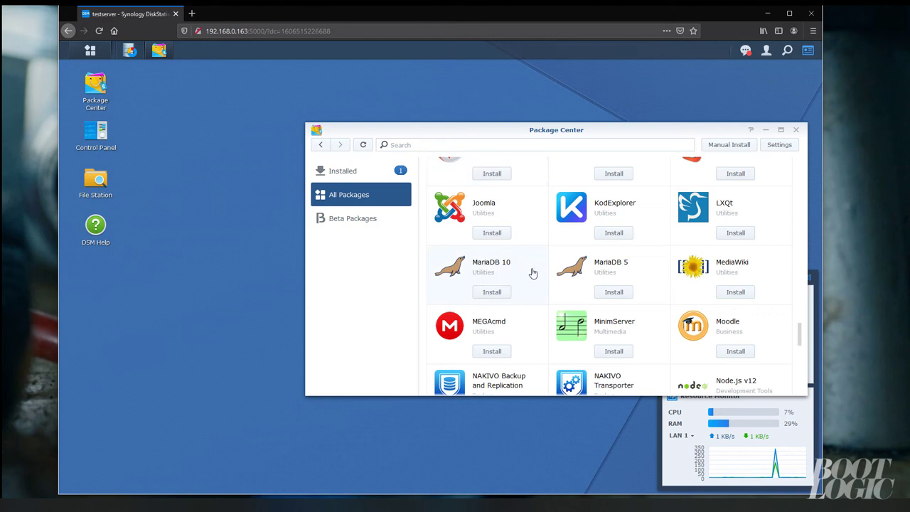
left_click(578, 258)
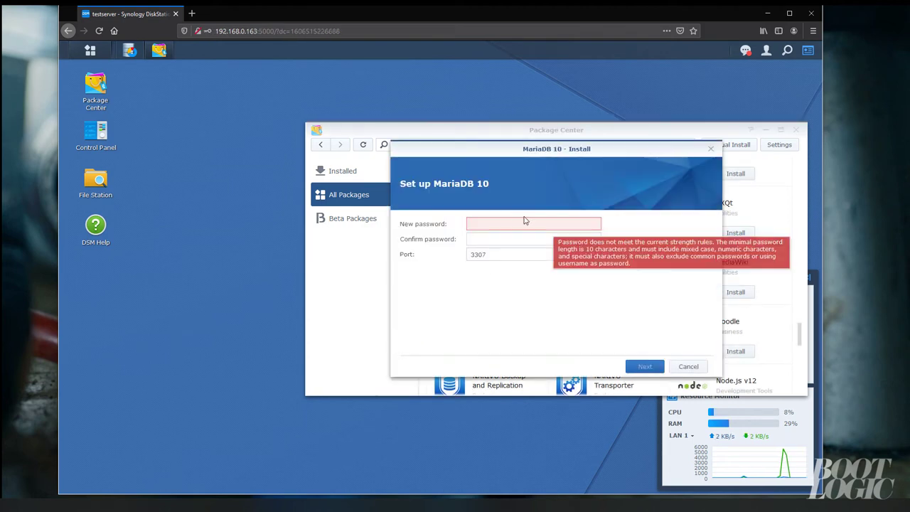
Enter and confirm a new MariaDB root password, then apply to install MariaDB 10
left_click(506, 223)
type("••••••••••")
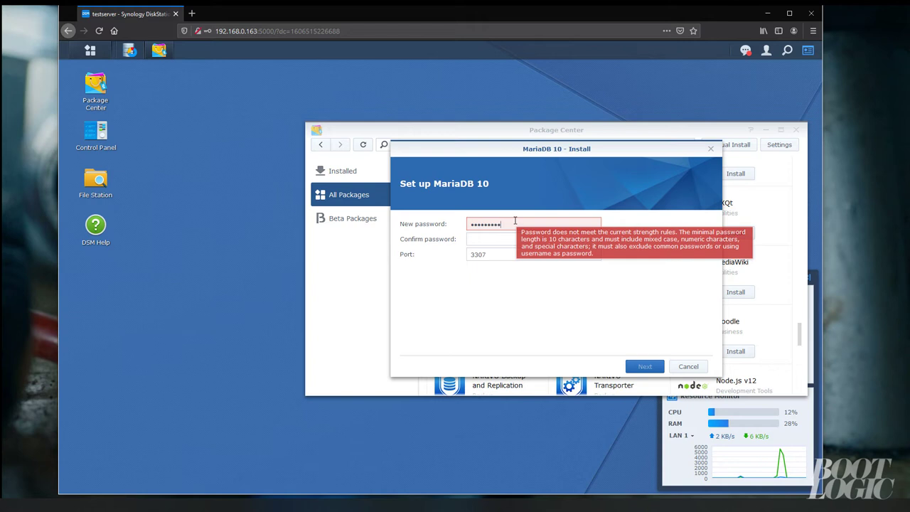
type("•")
left_click(525, 239)
type("•")
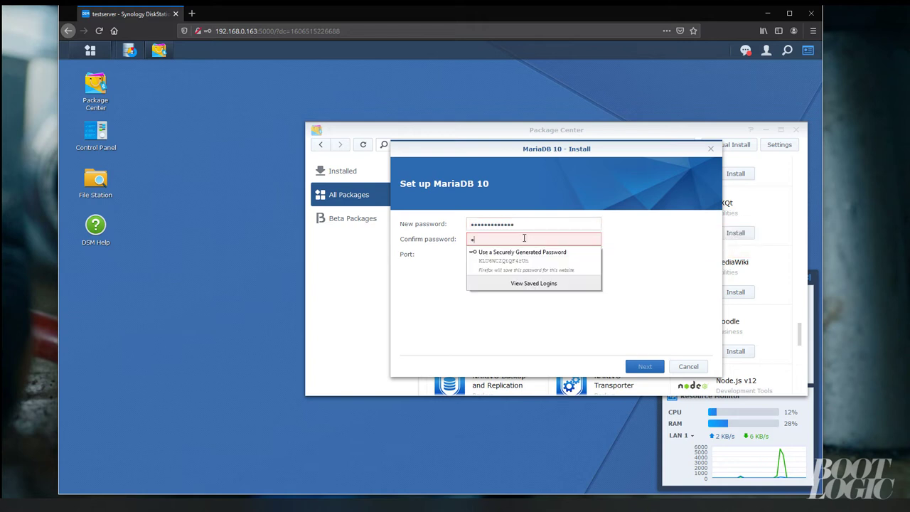
type("••••••••••••")
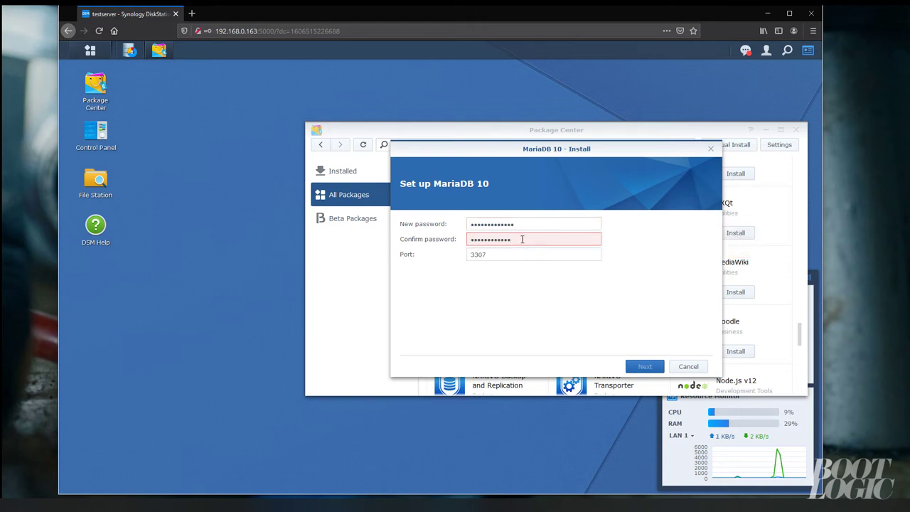
left_click(643, 366)
left_click(644, 366)
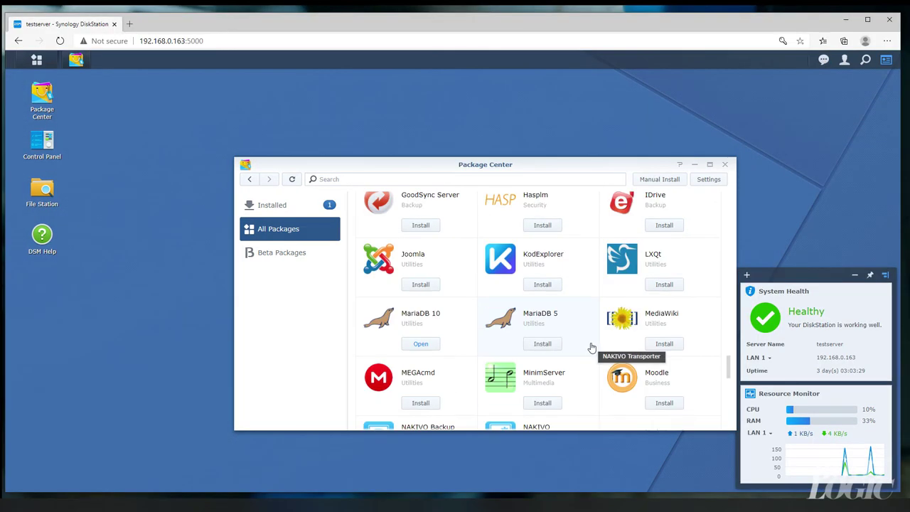
Enable TCP/IP connections on port 3307 in MariaDB 10 settings, apply, and close
left_click(421, 347)
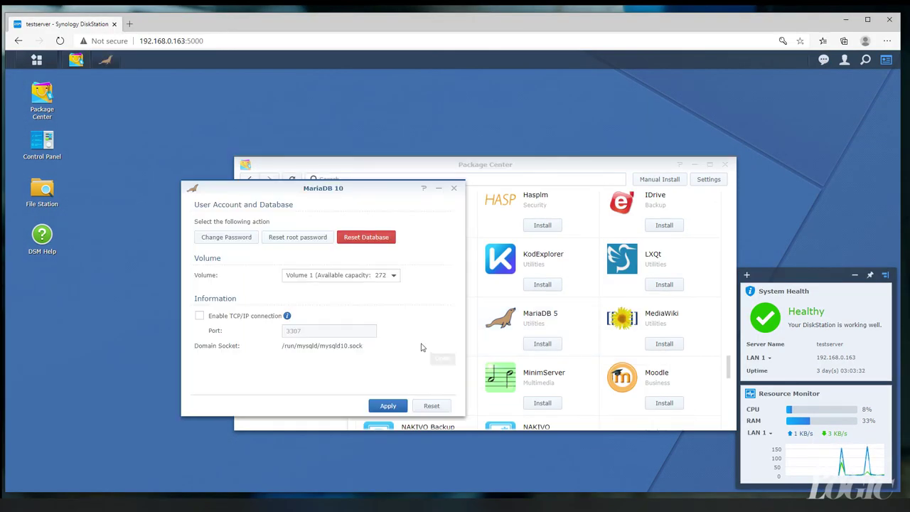
left_click(218, 319)
left_click(387, 405)
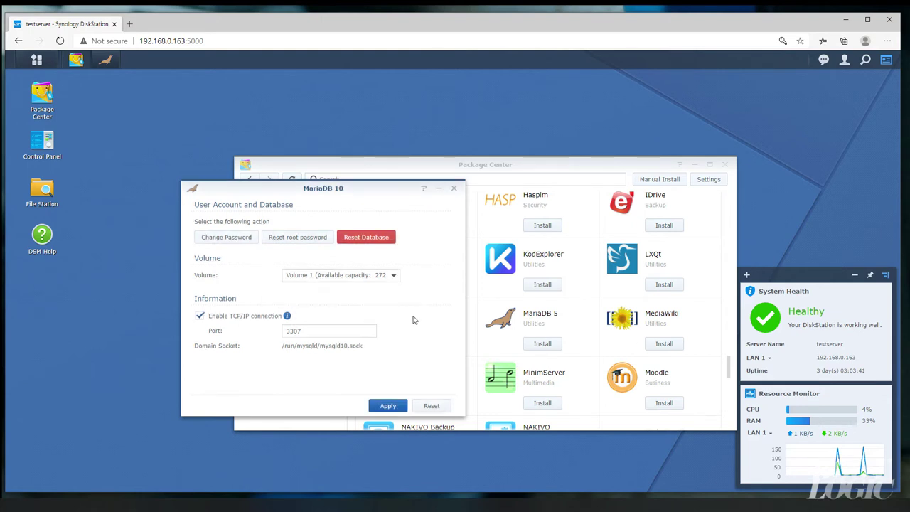
left_click(455, 188)
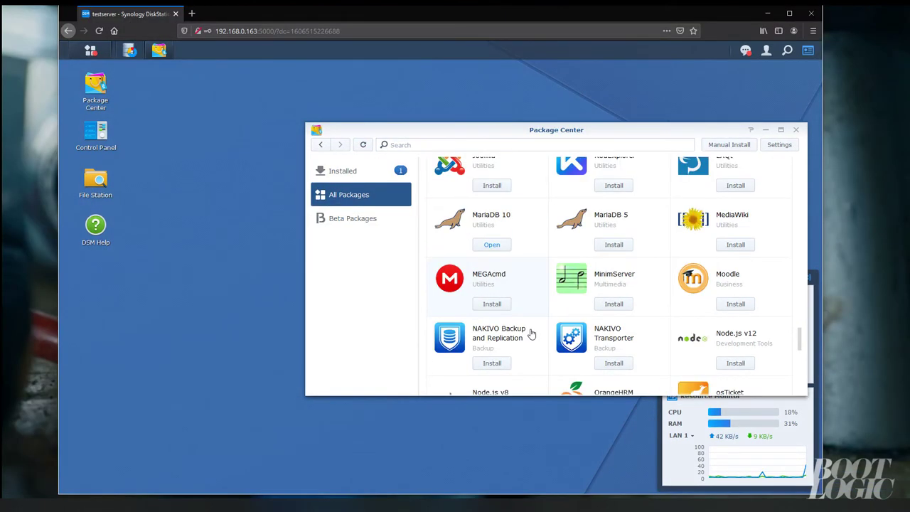
Install phpMyAdmin along with Web Station and PHP 7.2
scroll(532, 333, "down", 5)
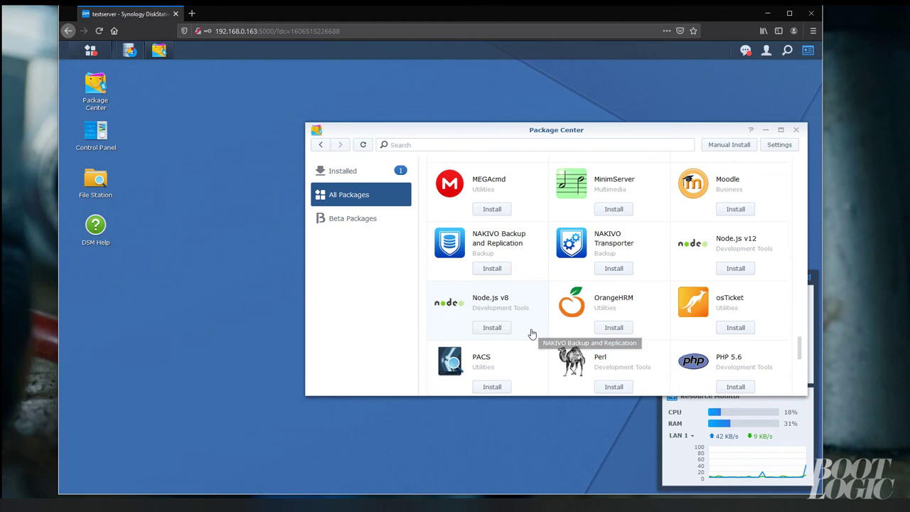
scroll(532, 333, "down", 1)
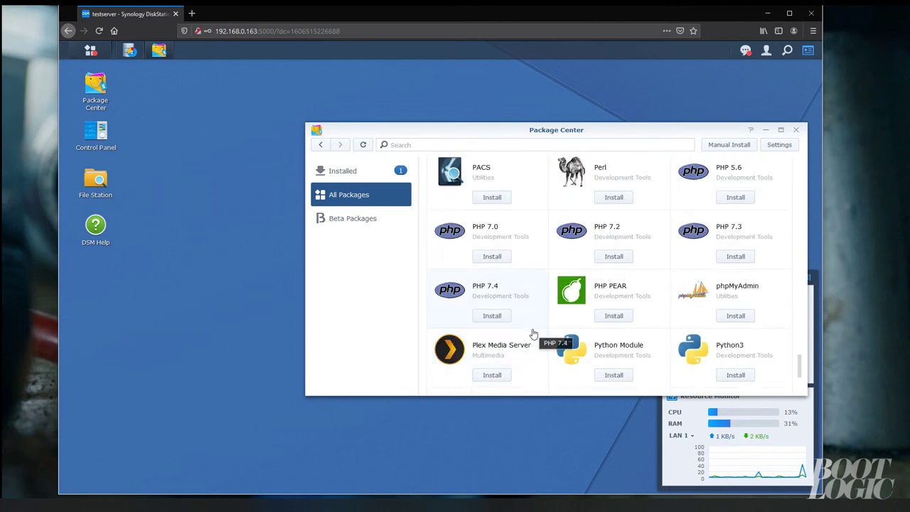
left_click(733, 317)
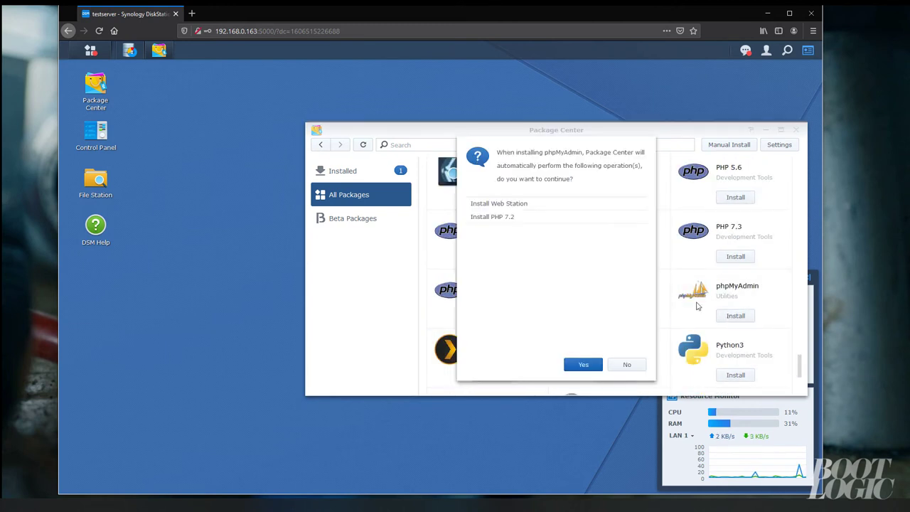
left_click(581, 365)
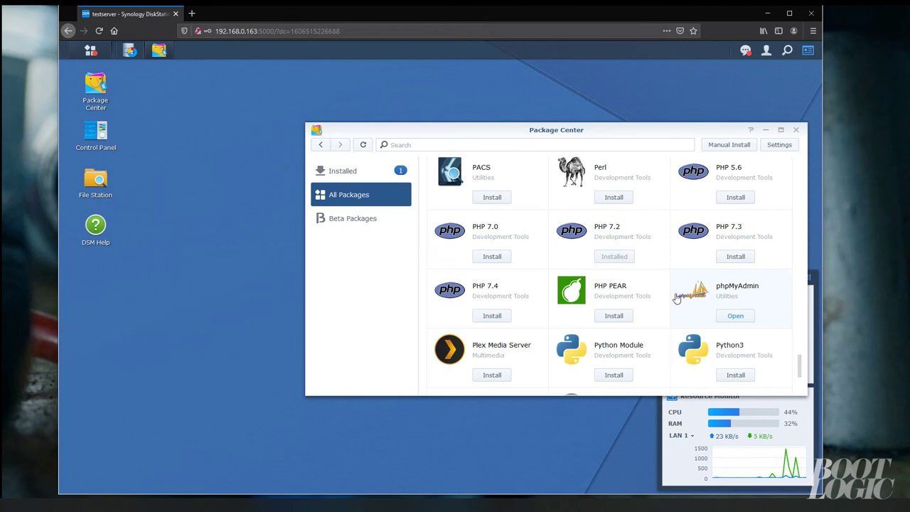
left_click(692, 294)
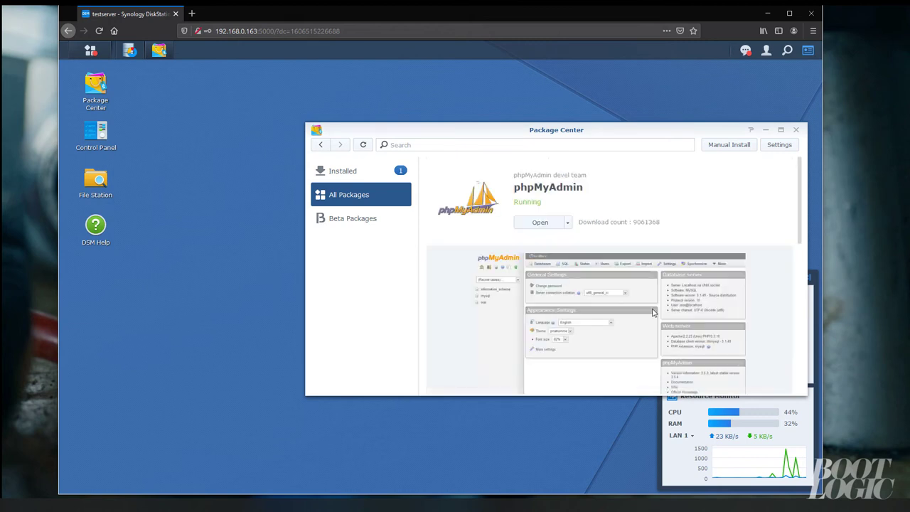
scroll(638, 325, "down", 5)
scroll(634, 325, "down", 3)
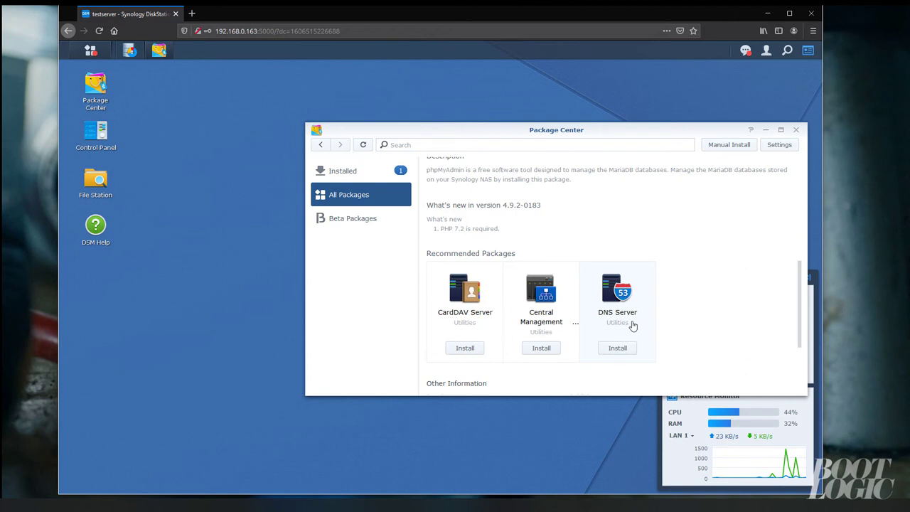
scroll(630, 325, "down", 3)
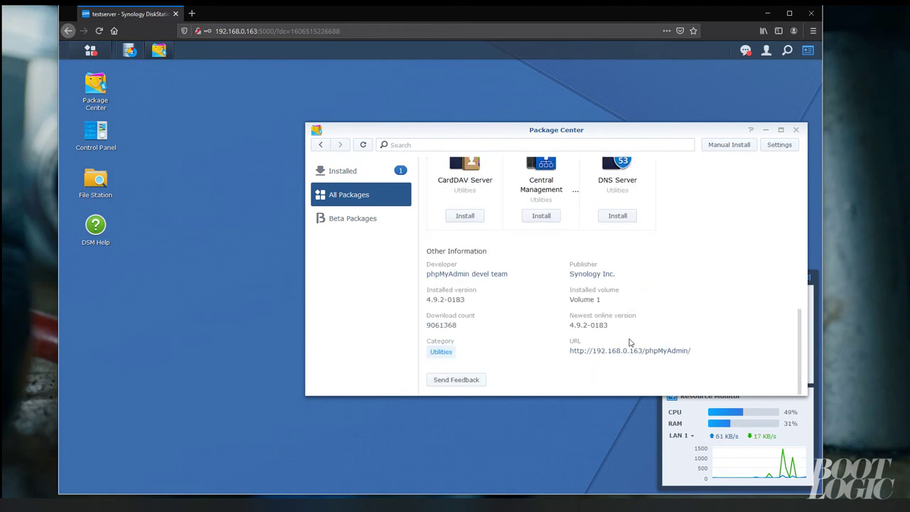
Log in to phpMyAdmin as root and decline saving the login in Firefox
left_click(627, 351)
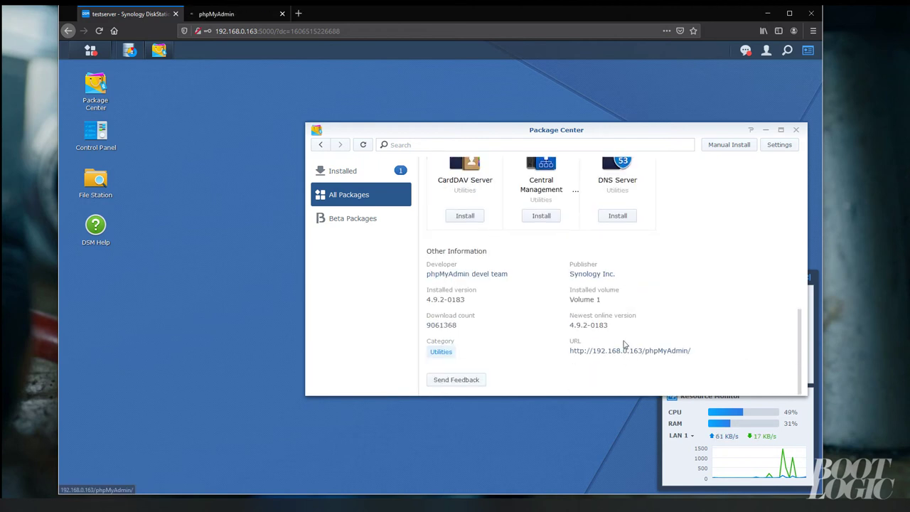
left_click(229, 14)
type("r")
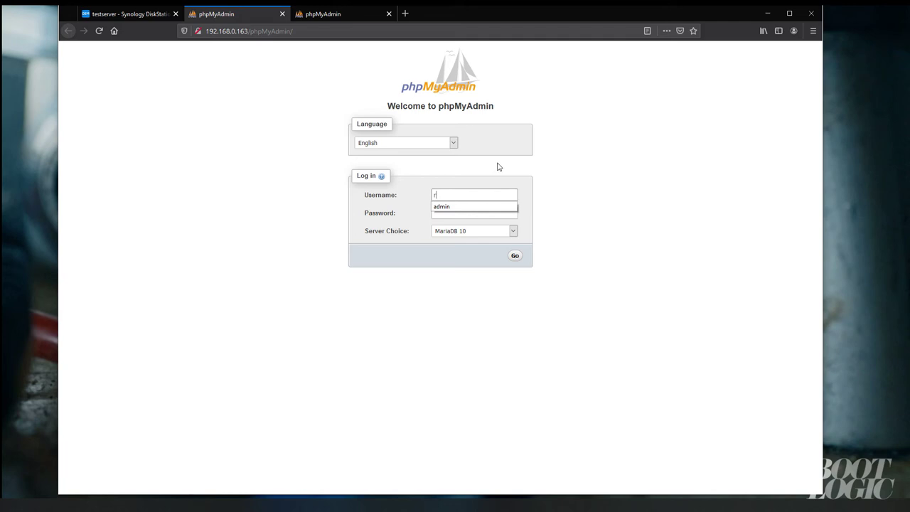
type("oot")
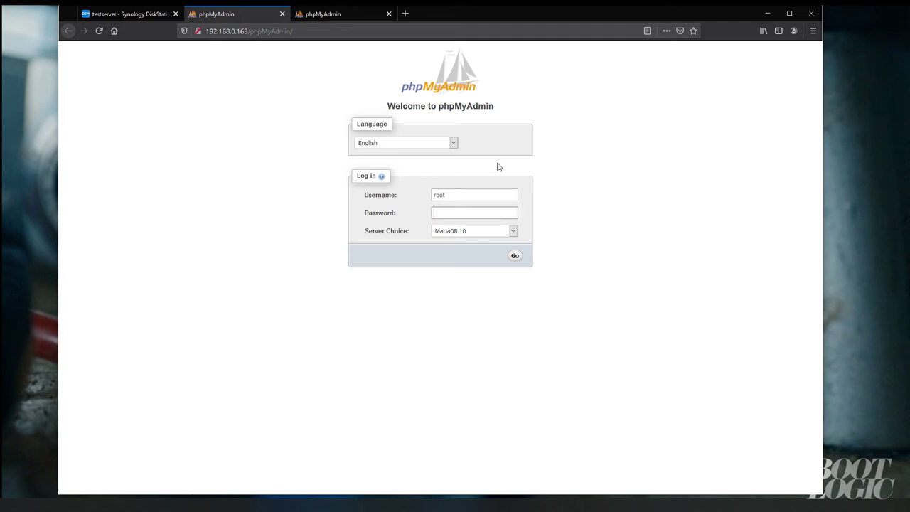
type("•••")
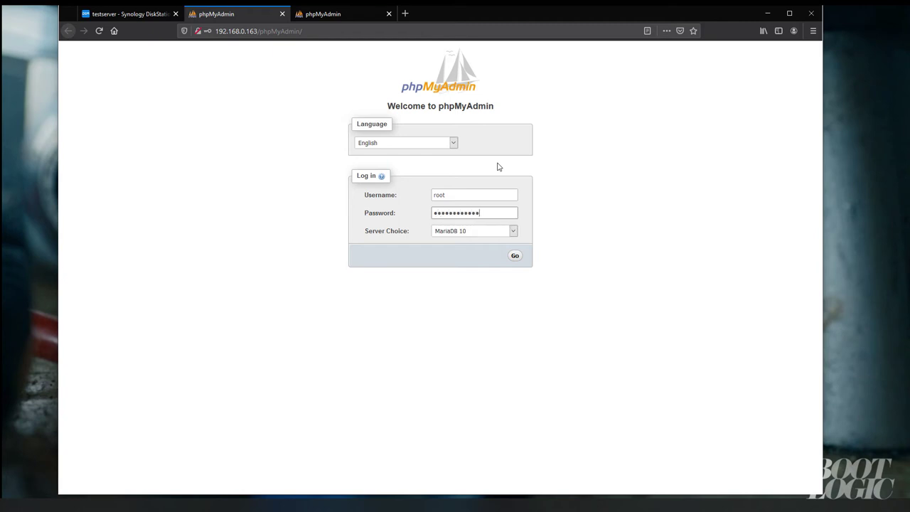
key("Return")
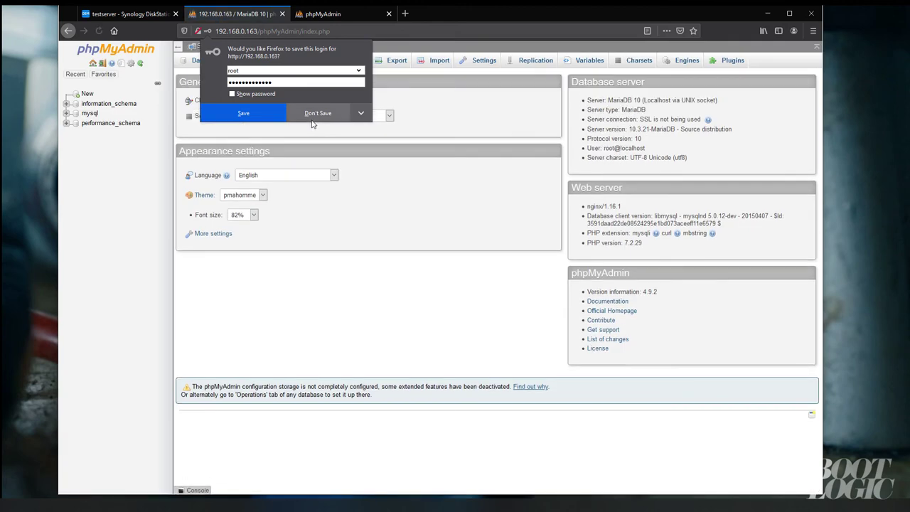
left_click(297, 135)
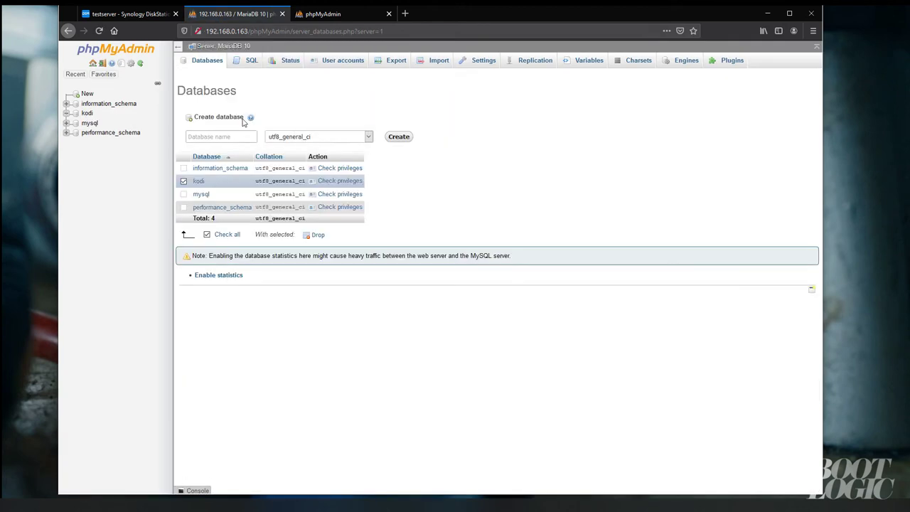
Browse the SQL and Status pages, then go to User accounts to add a new account
left_click(248, 61)
left_click(276, 62)
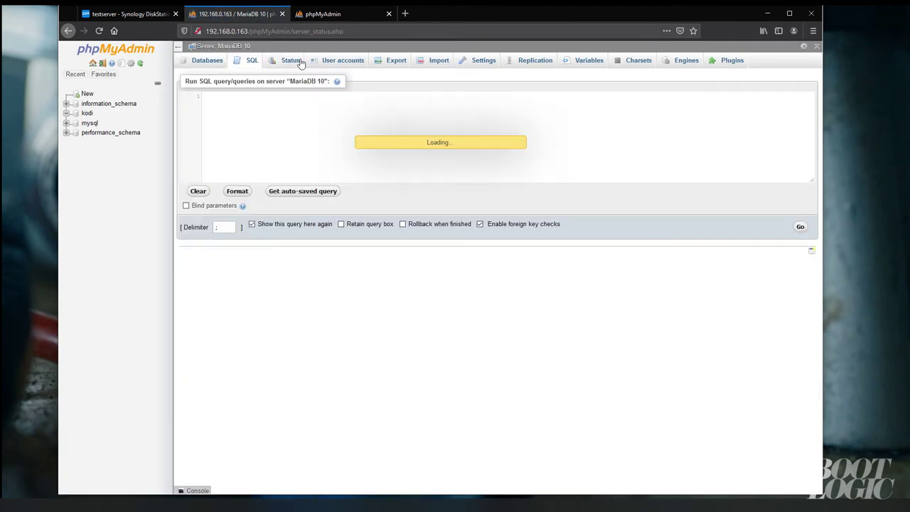
left_click(335, 64)
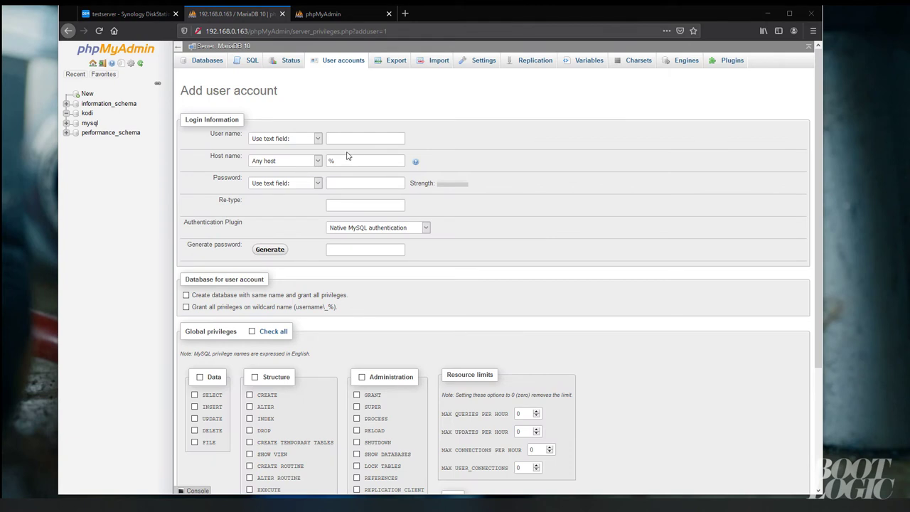
left_click(341, 138)
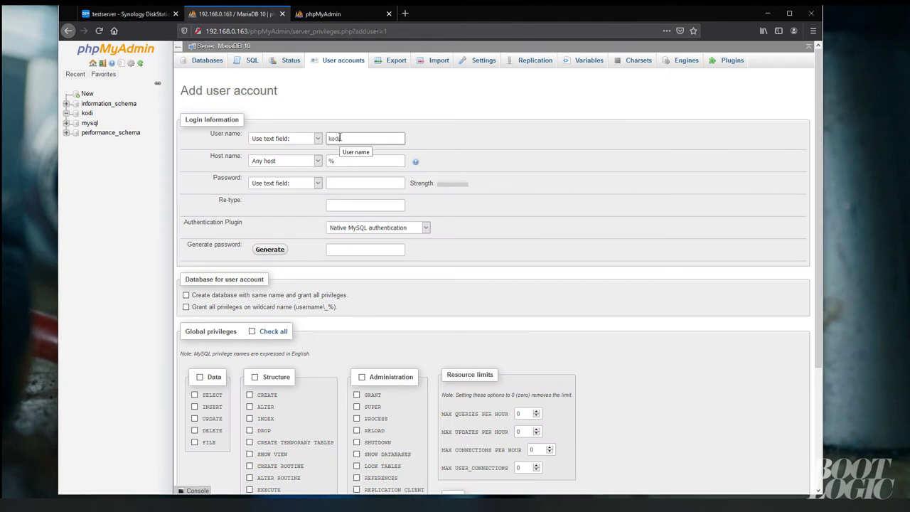
Enter user name kodi1 with the generated password in both password fields
type("kodi1")
left_click(349, 183)
key("ctrl+v")
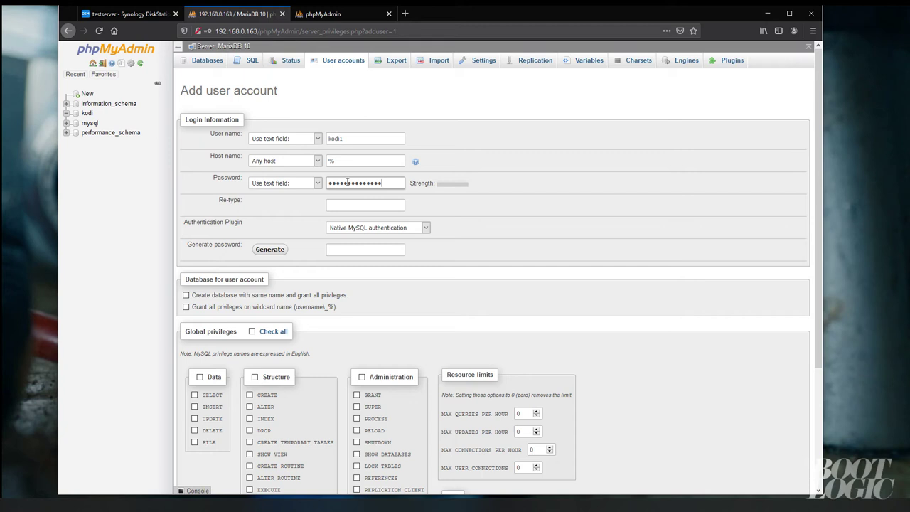
left_click(350, 204)
key("ctrl+v")
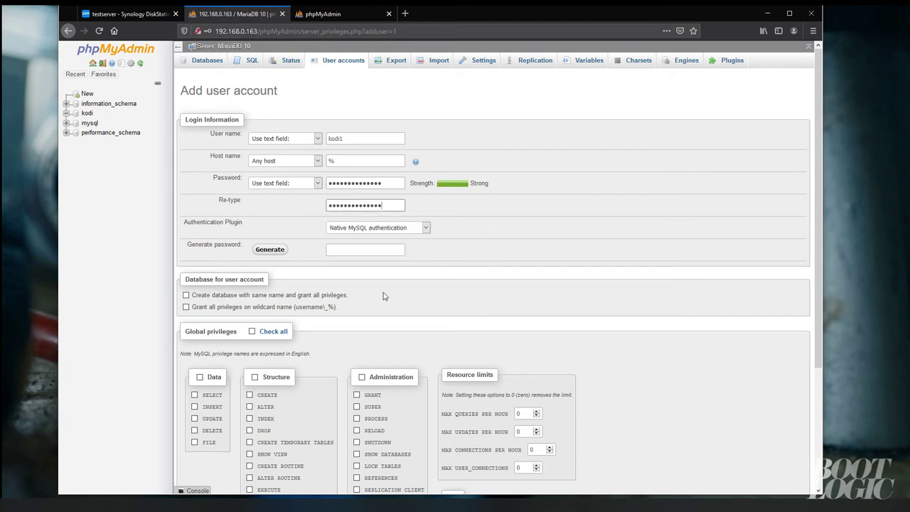
Grant all wildcard and global privileges, create the account, and return to Databases
left_click(230, 308)
scroll(580, 328, "down", 2)
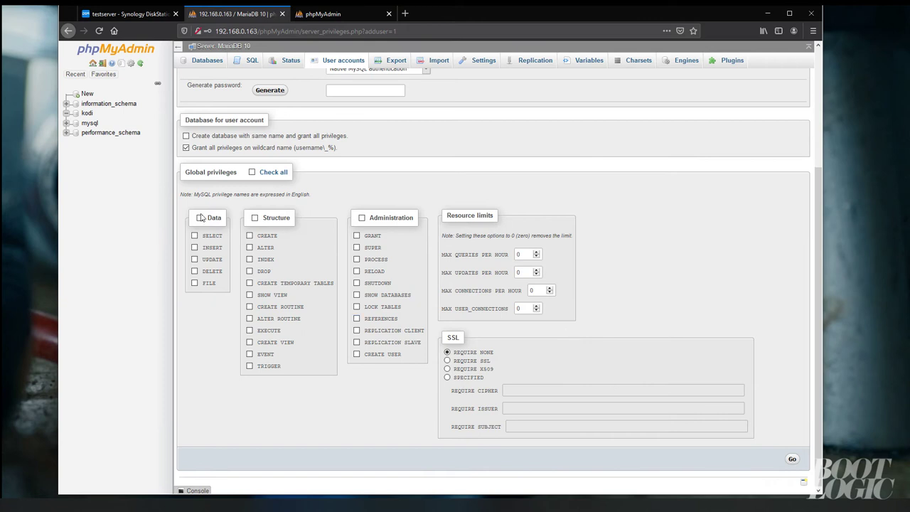
left_click(252, 172)
left_click(792, 458)
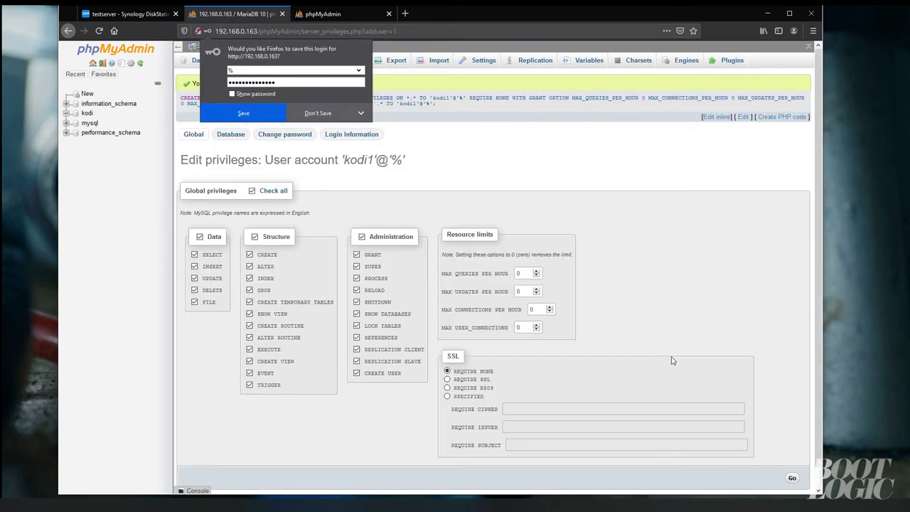
left_click(320, 113)
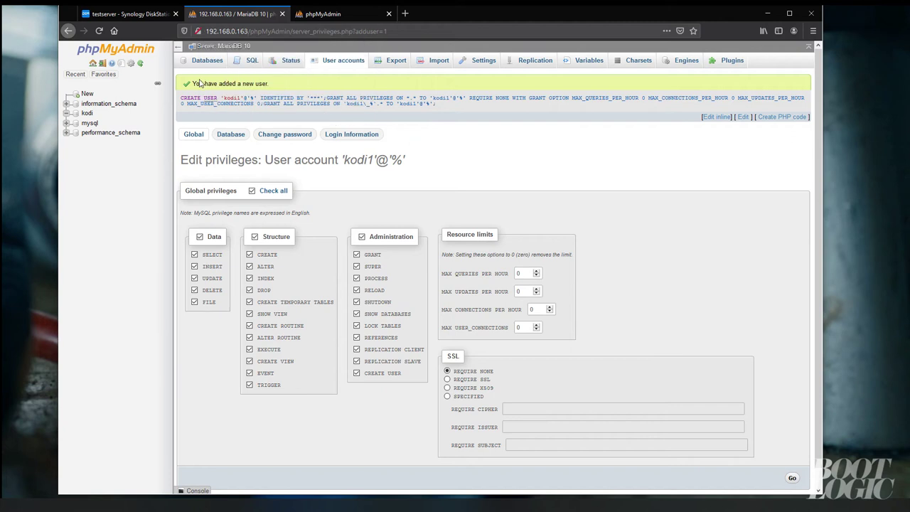
left_click_drag(200, 83, 260, 84)
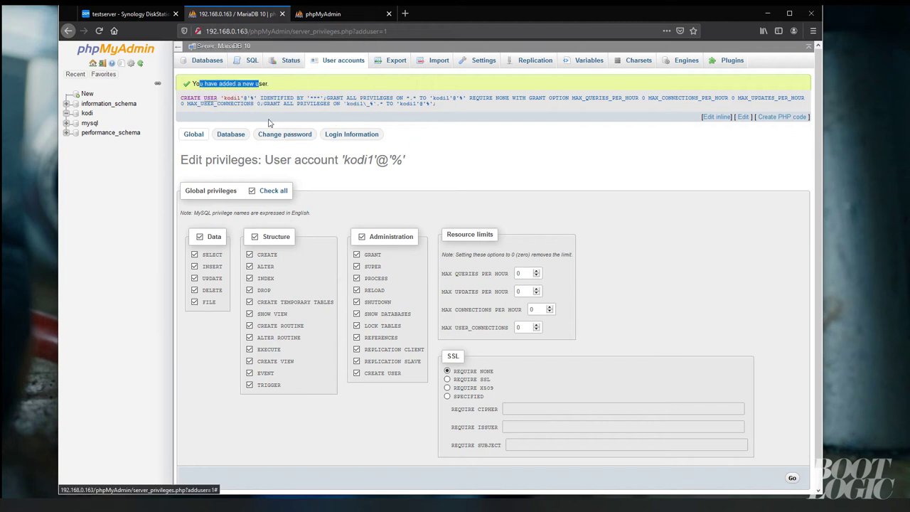
left_click(202, 62)
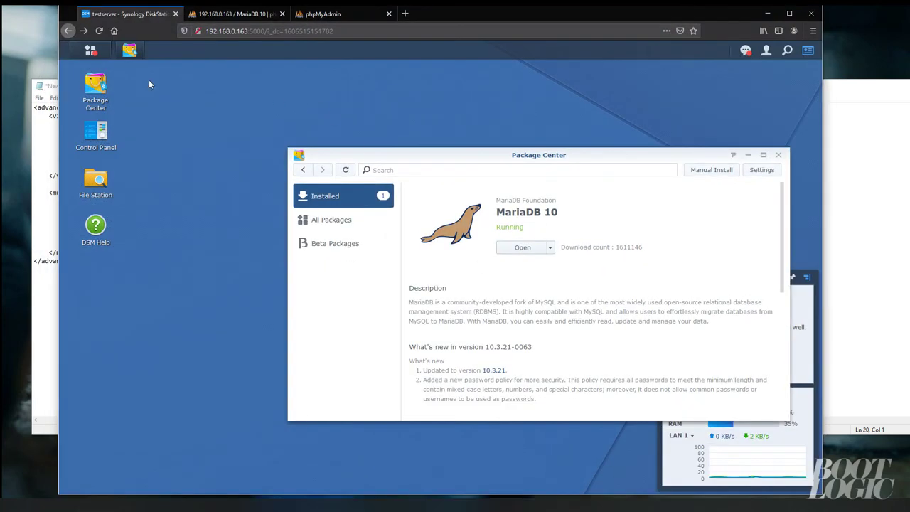
Open Control Panel's network interfaces and inspect LAN 1's address details
left_click(748, 154)
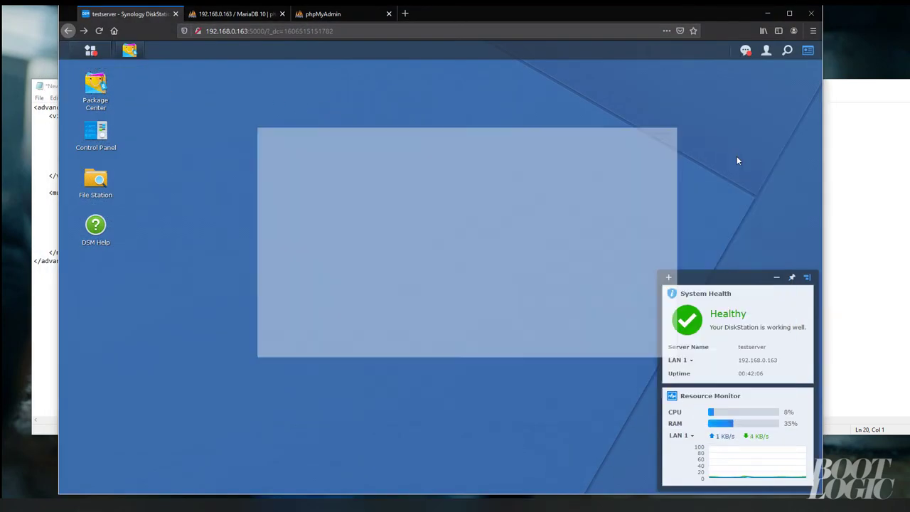
left_click(100, 134)
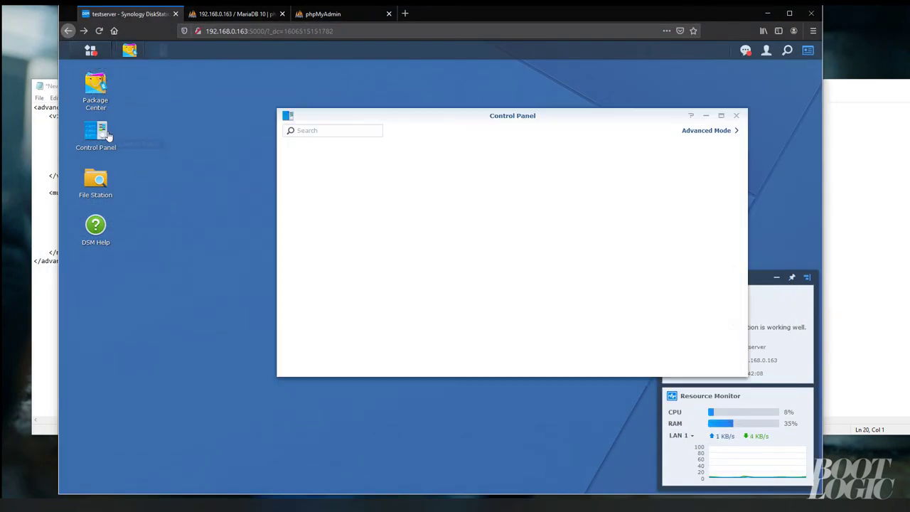
left_click(405, 230)
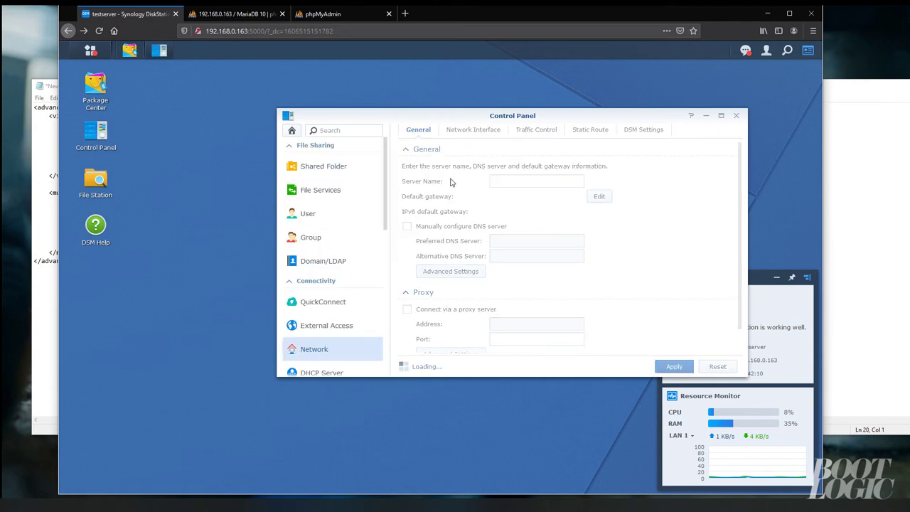
left_click(474, 130)
left_click(462, 171)
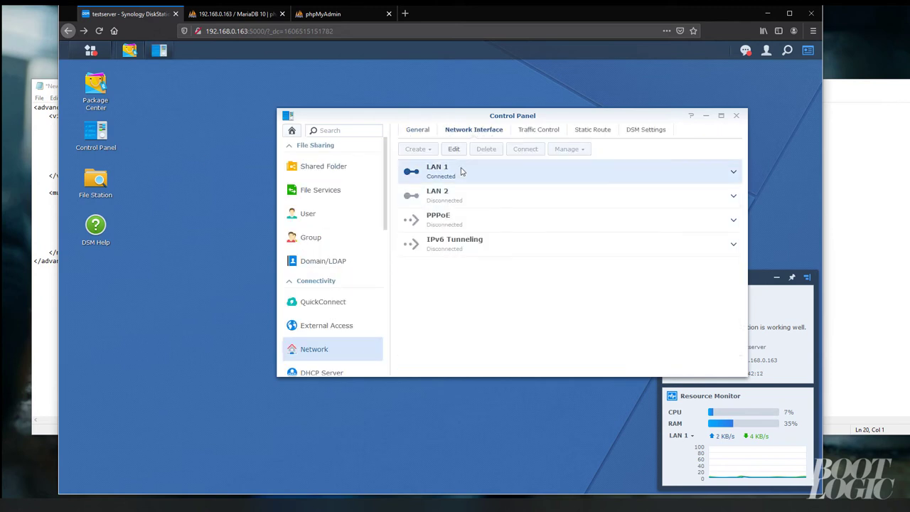
left_click(728, 179)
left_click(725, 178)
Switch LAN 1 to manual configuration, copy its IP 192.168.0.163, and apply
left_click(454, 149)
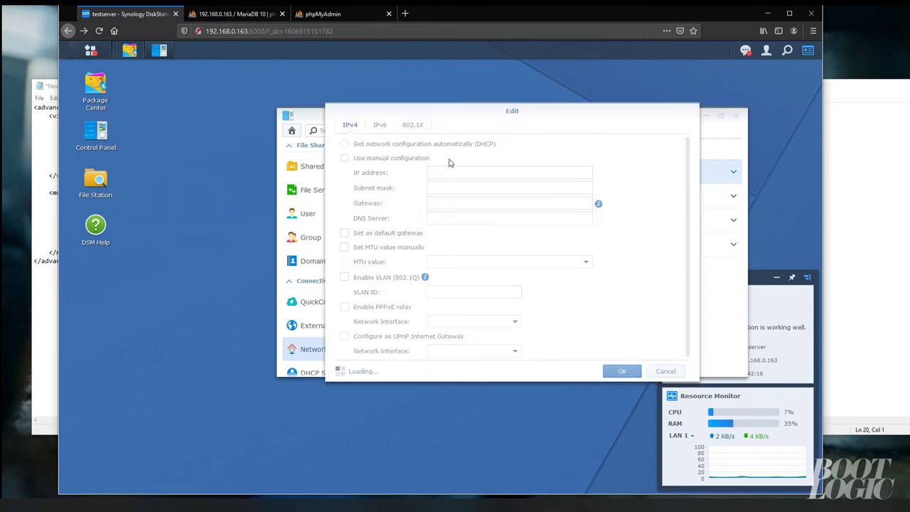
left_click(414, 158)
left_click(479, 172)
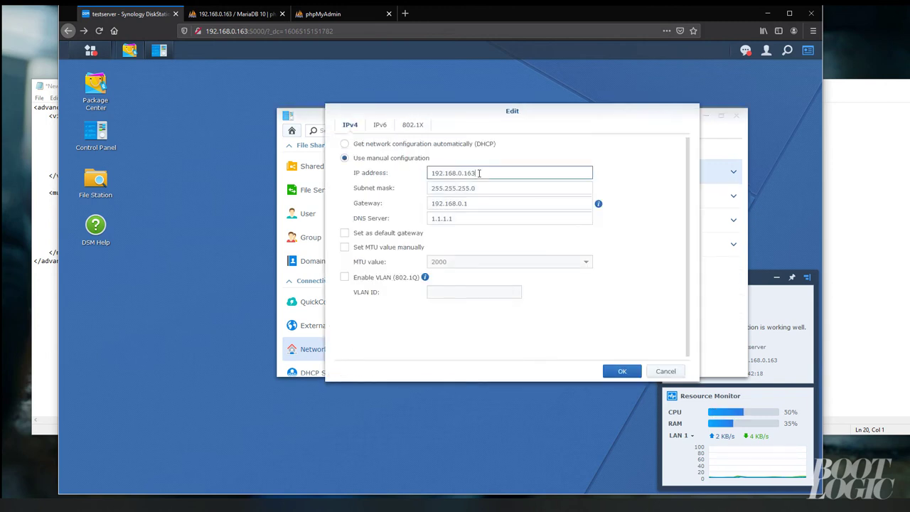
left_click_drag(476, 172, 410, 175)
key("ctrl+c")
left_click(626, 374)
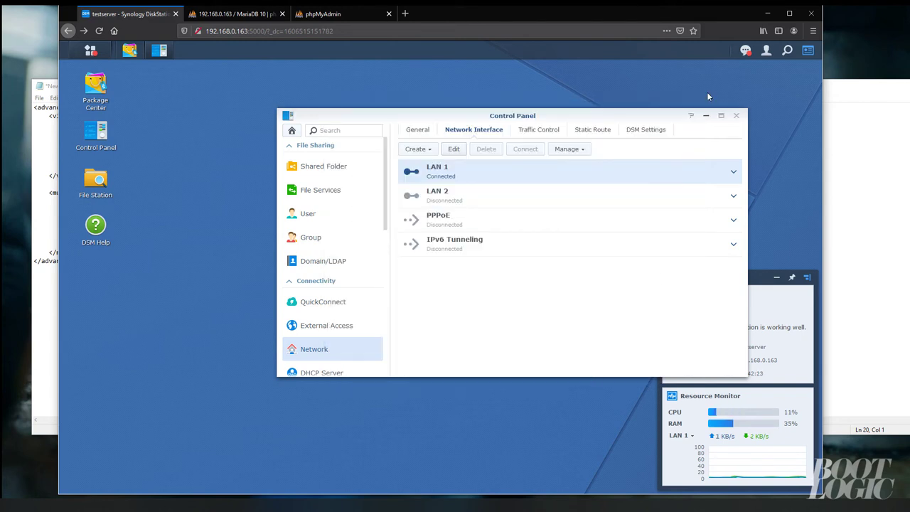
left_click(767, 13)
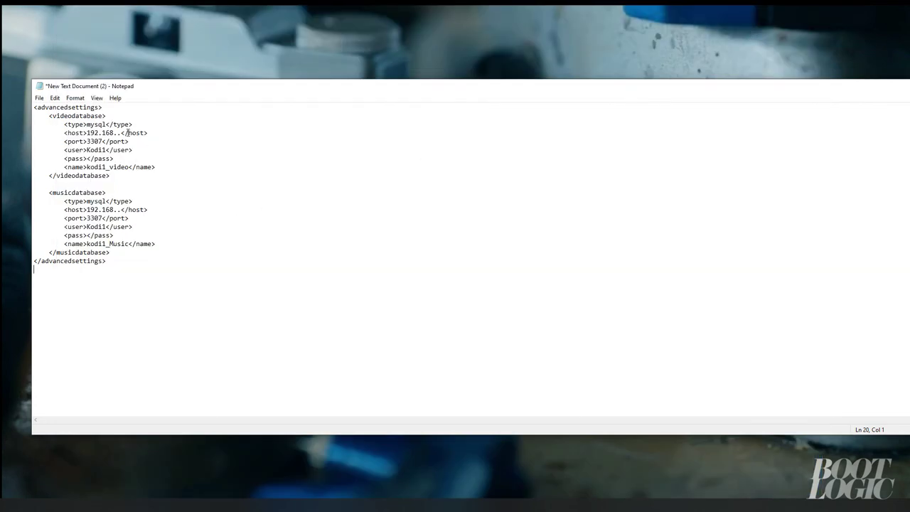
Paste 192.168.0.163 as the video host and the password into both pass entries
left_click_drag(122, 133, 87, 133)
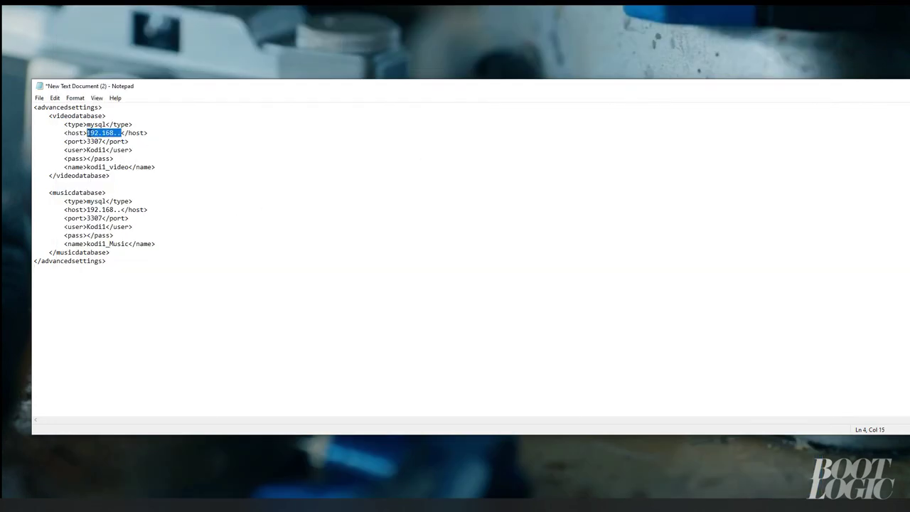
key("ctrl+v")
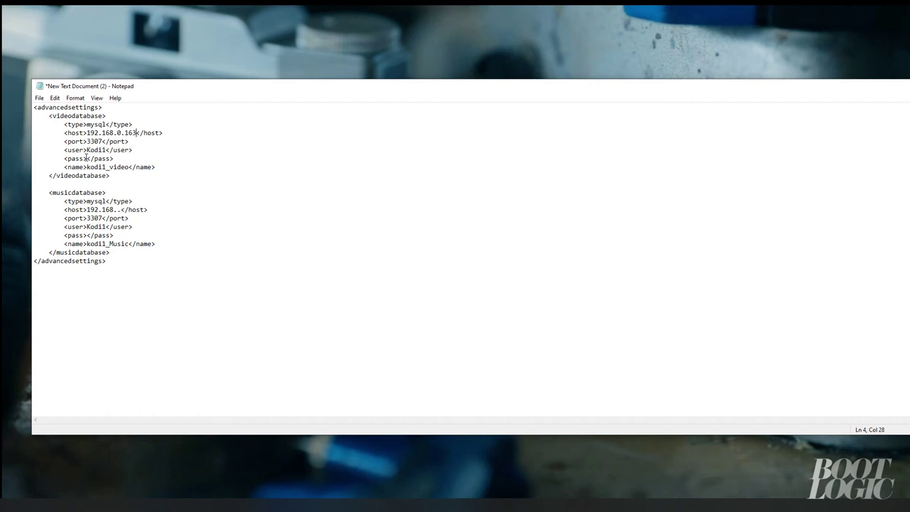
left_click(85, 158)
left_click(88, 235)
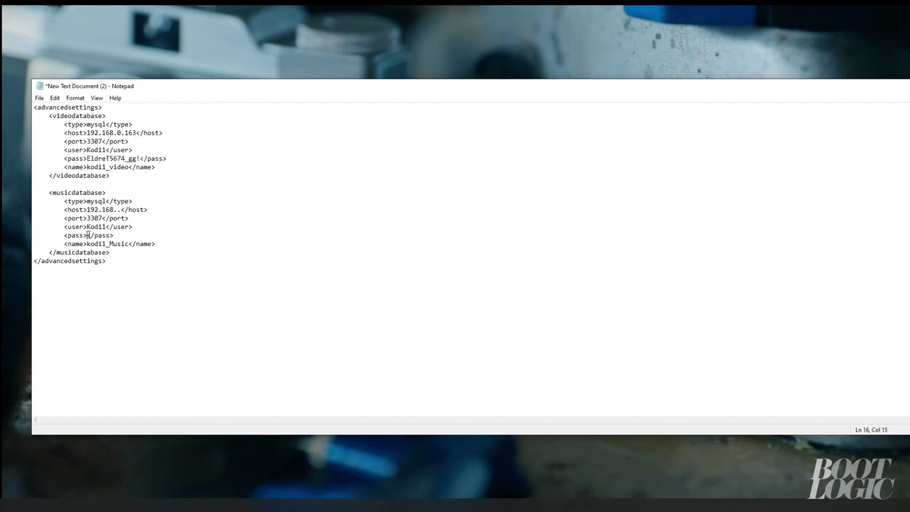
Lowercase both user names to kodi1 and select 'advancedsettings' on line 1
left_click(90, 150)
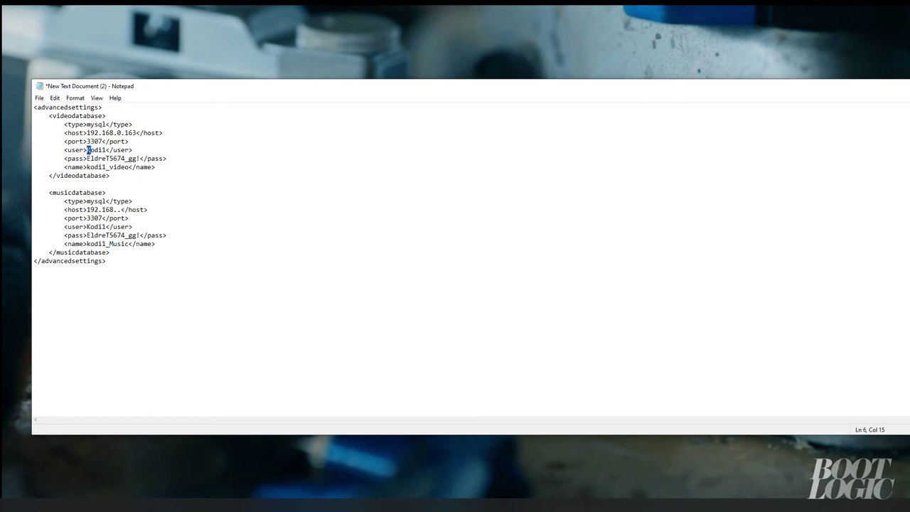
type("k")
left_click_drag(92, 228, 86, 228)
type("k")
left_click_drag(37, 106, 98, 106)
key("ctrl+c")
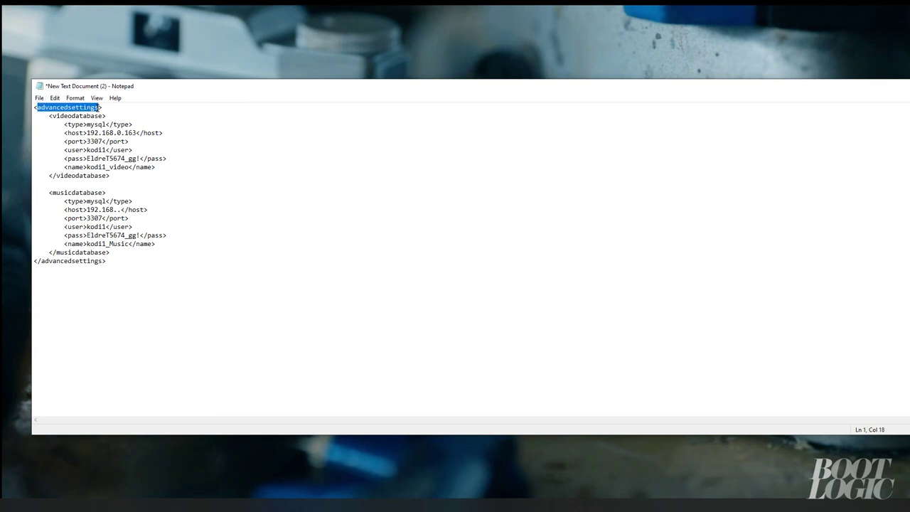
left_click(39, 98)
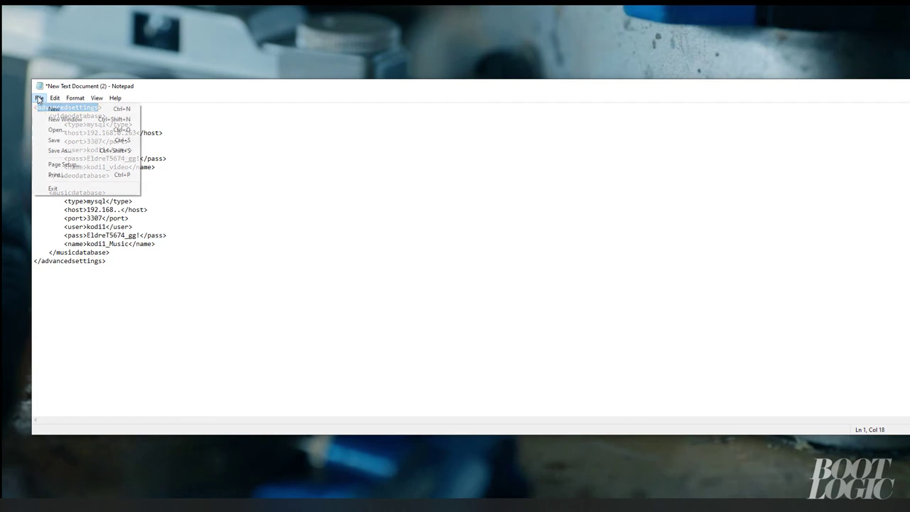
Save the Kodi settings text to the Desktop as advancedsettings.xml, with file type All Files
left_click(57, 152)
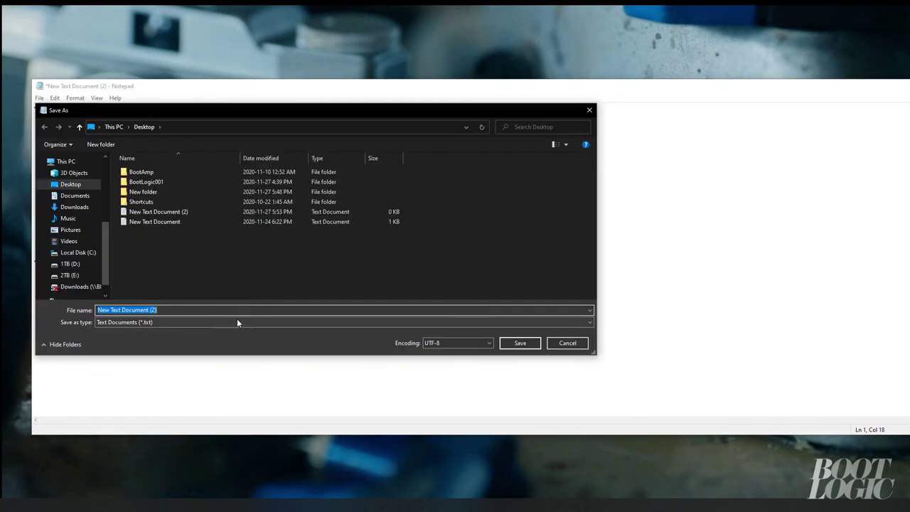
left_click(236, 319)
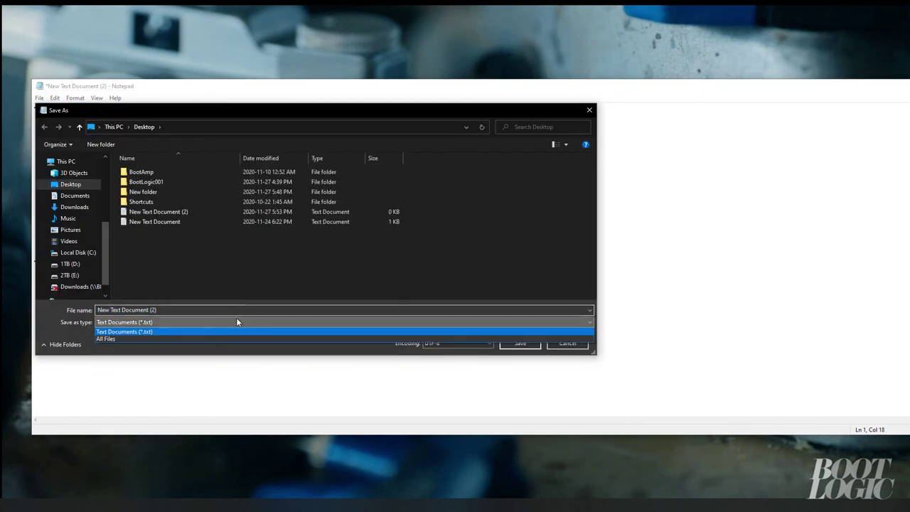
left_click(226, 334)
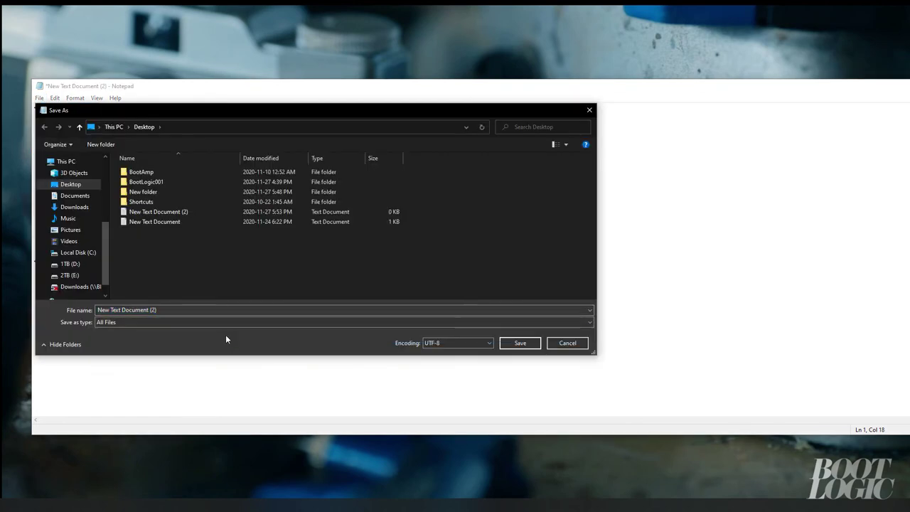
left_click(194, 309)
key("ctrl+a")
key("ctrl+v")
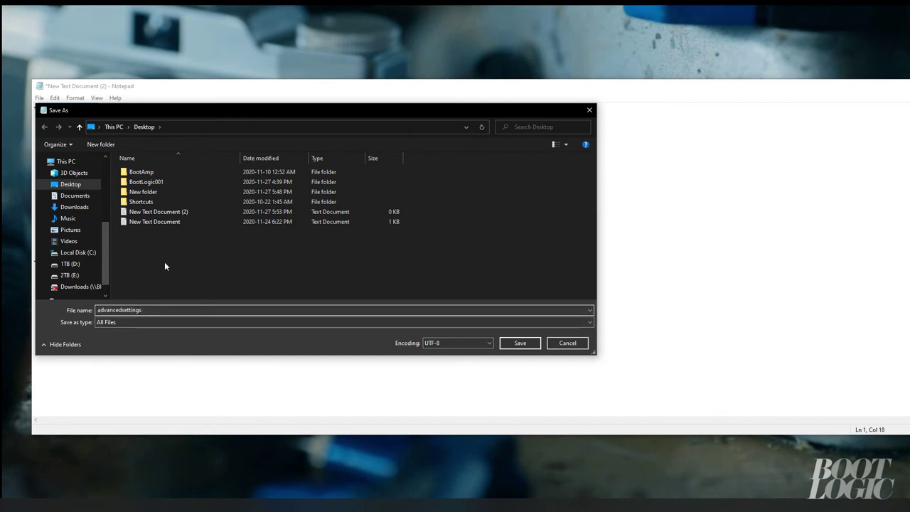
type(".xml")
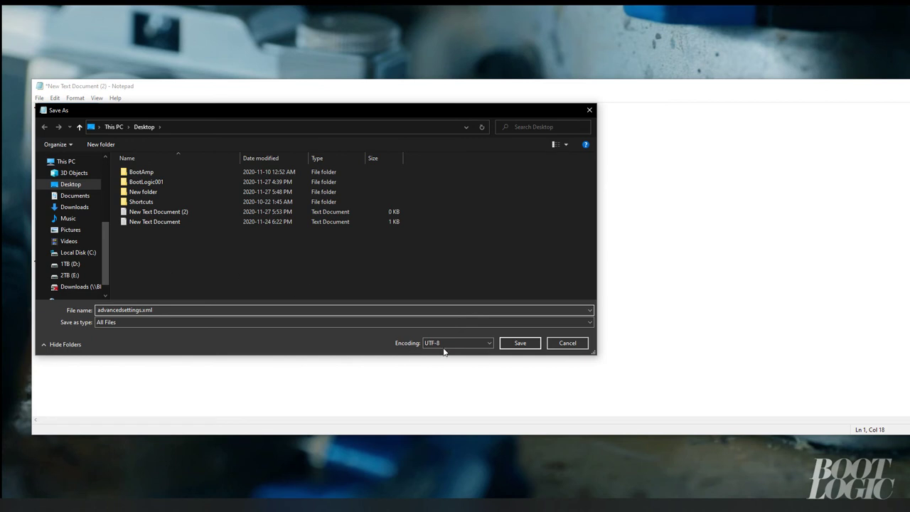
left_click(517, 343)
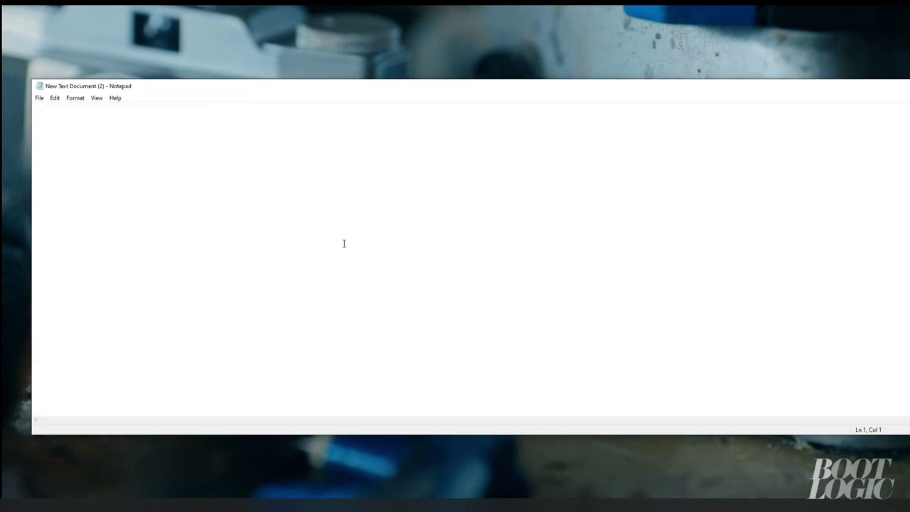
Paste the media sources XML and review its server path, TVShows name, music block and root tag
type("<sources>     <programs>         <default pathversion=\"1\"></default>     </programs>     <video>         <default pathversion=\"1\"></default>         <source>             <name>HDMovie_testserver</name>             <path pathversion=\"1\">nfs://192.168.0.163/volume1/Media/Movies/</path>         </source>          <source>             <name>TVShows_testserver</name>             <path pathversion=\"1\">nfs://192.168.0.163/volume1/Media/TV/</path>         </source>         </video>          <music>       <source>             <name>Music_testserver</name>             <path pathversion=\"1\">nfs://192.168.0.163/volume1/Media/Music/</path>         </source>         </music>     </sources>")
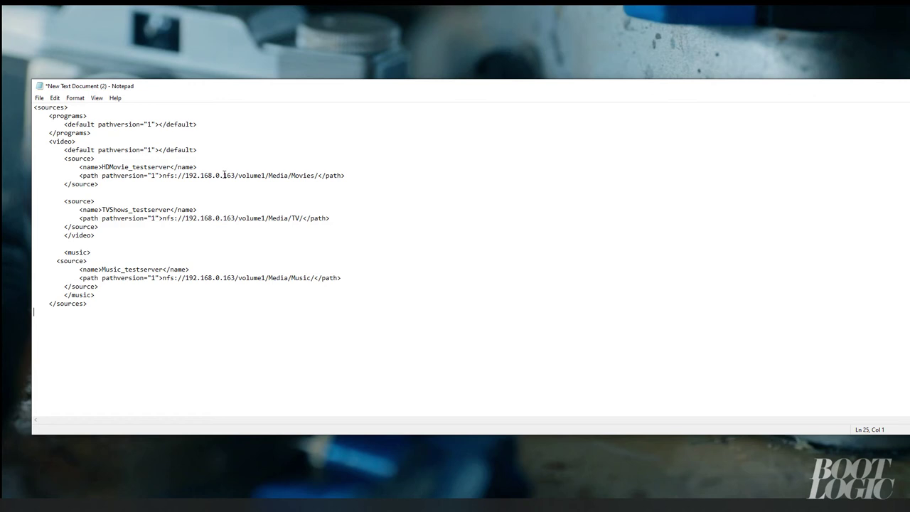
left_click_drag(225, 175, 180, 178)
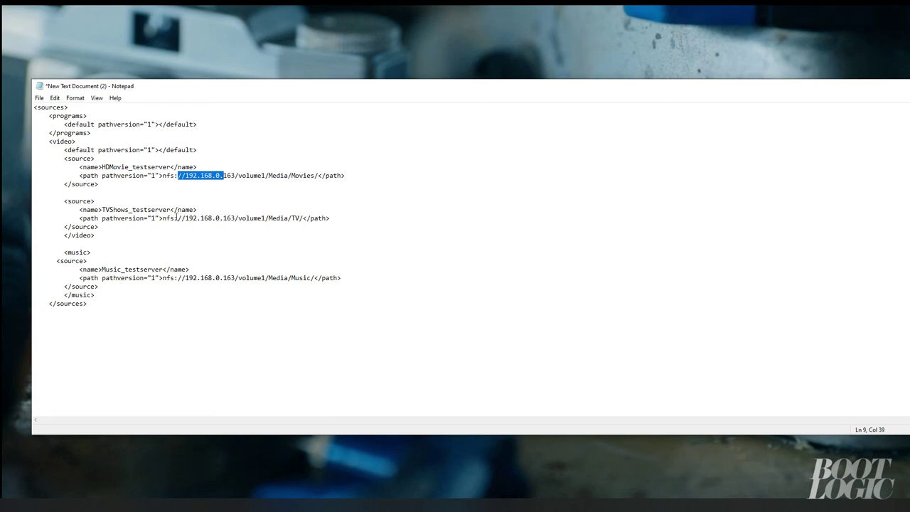
left_click_drag(102, 209, 145, 212)
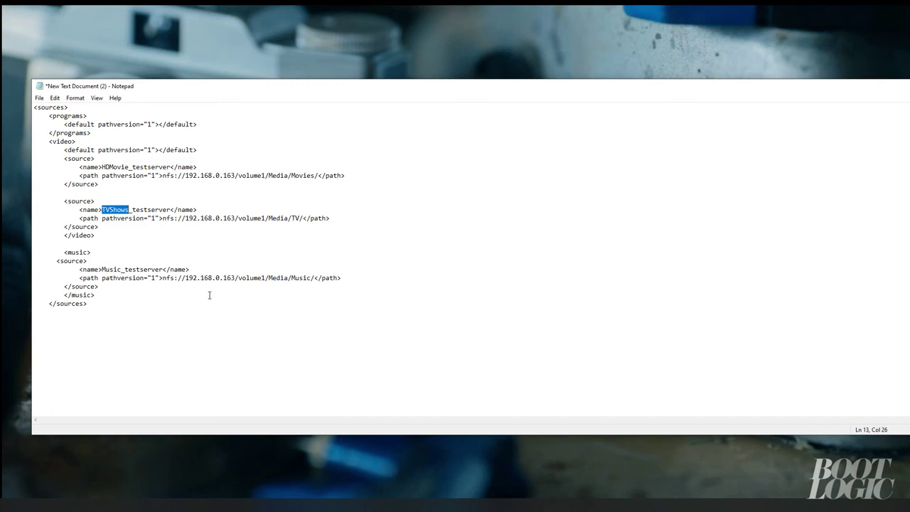
left_click_drag(64, 252, 118, 290)
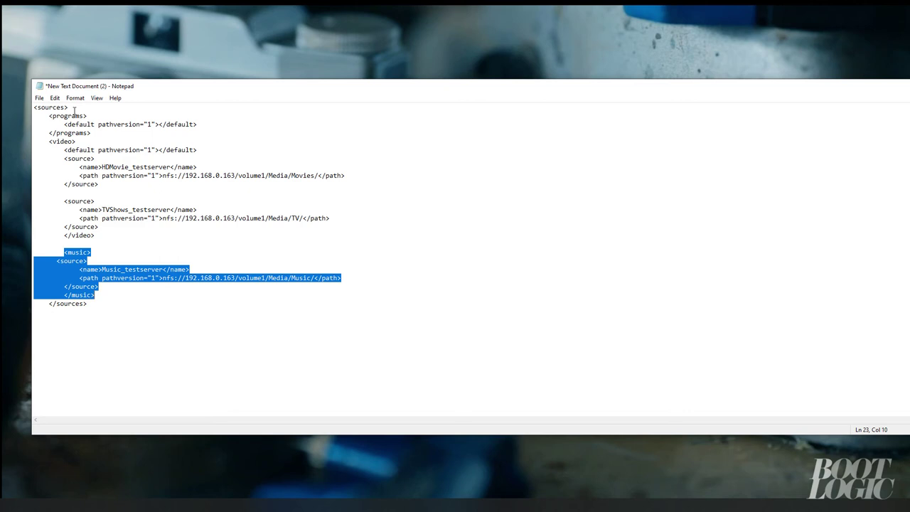
left_click_drag(67, 107, 35, 107)
key("ctrl+c")
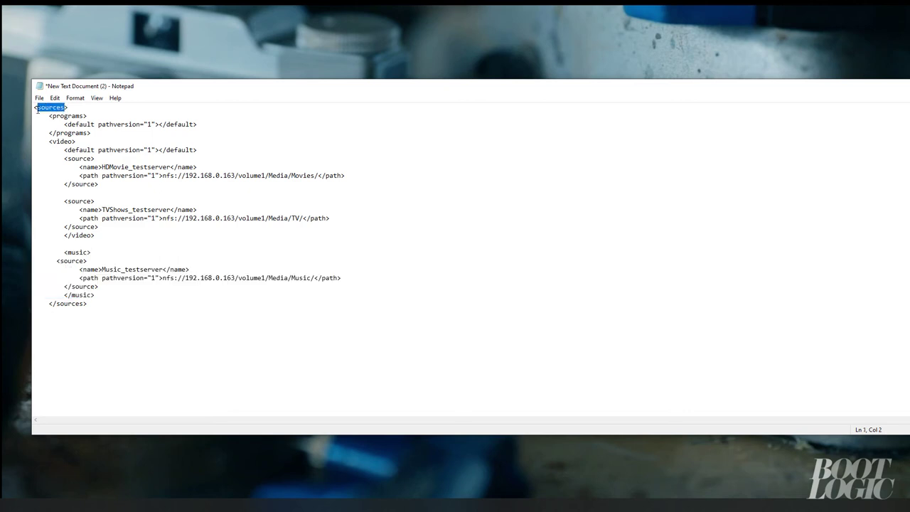
Save the document to the Desktop as sources.xml, with file type All Files
left_click(39, 97)
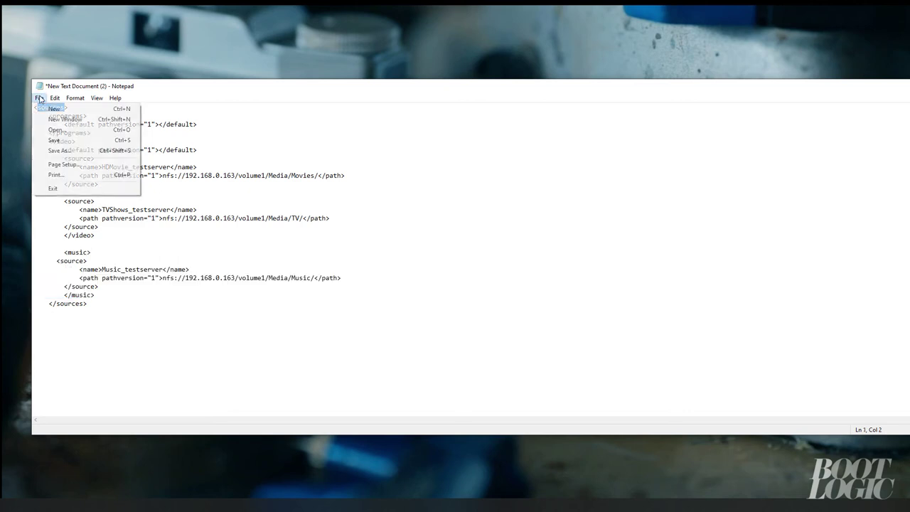
left_click(71, 147)
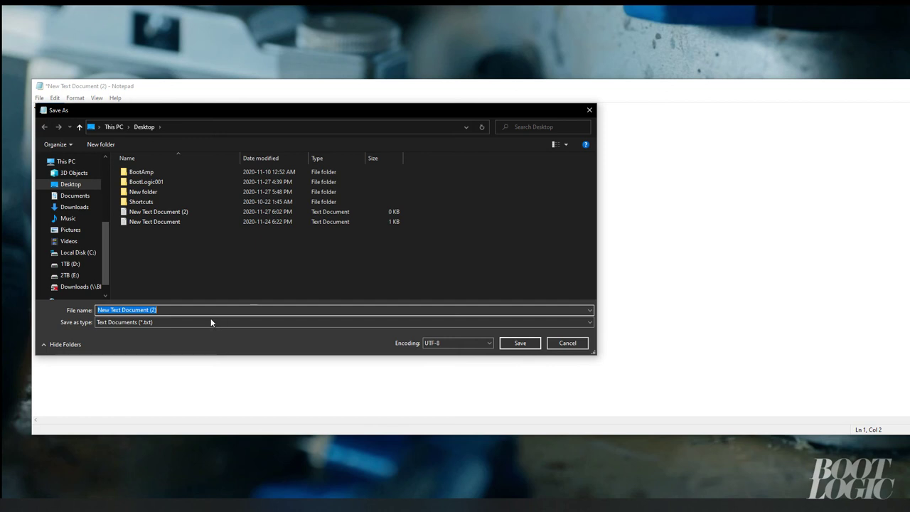
left_click(205, 321)
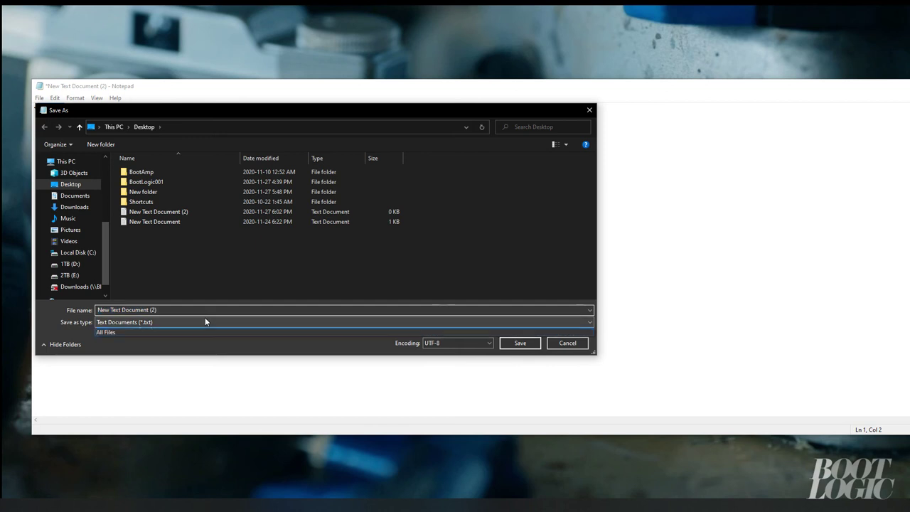
left_click(202, 339)
triple_click(191, 310)
key("ctrl+v")
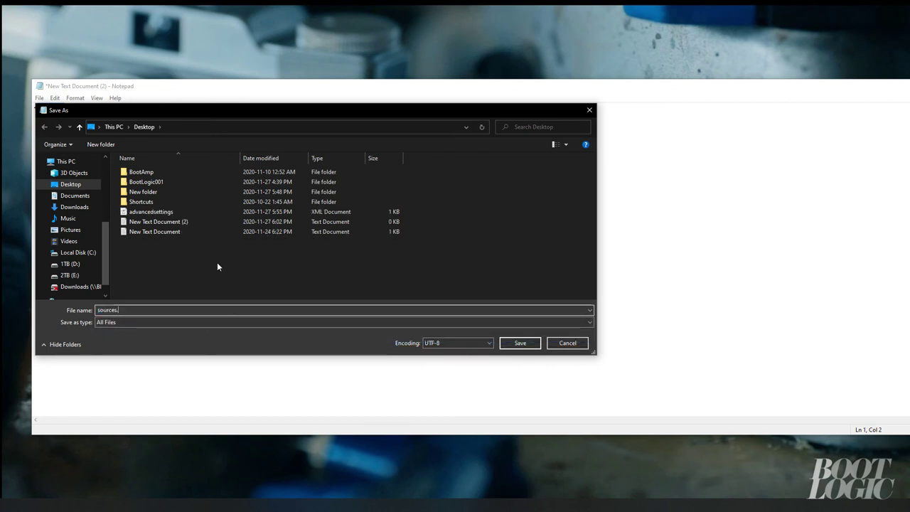
type(".xml")
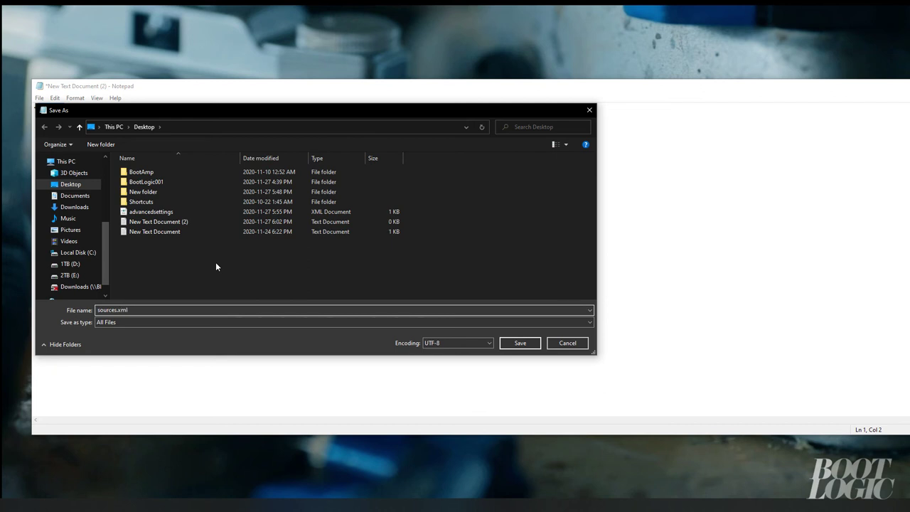
left_click(513, 344)
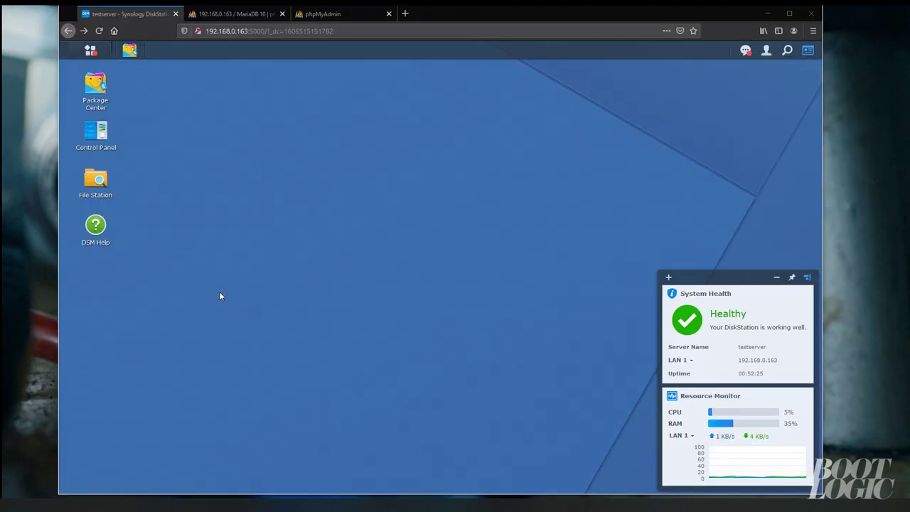
Upload advancedsettings.xml and sources.xml to Media > Docs, overwriting the old copies, and verify them
left_click_drag(675, 15, 351, 21)
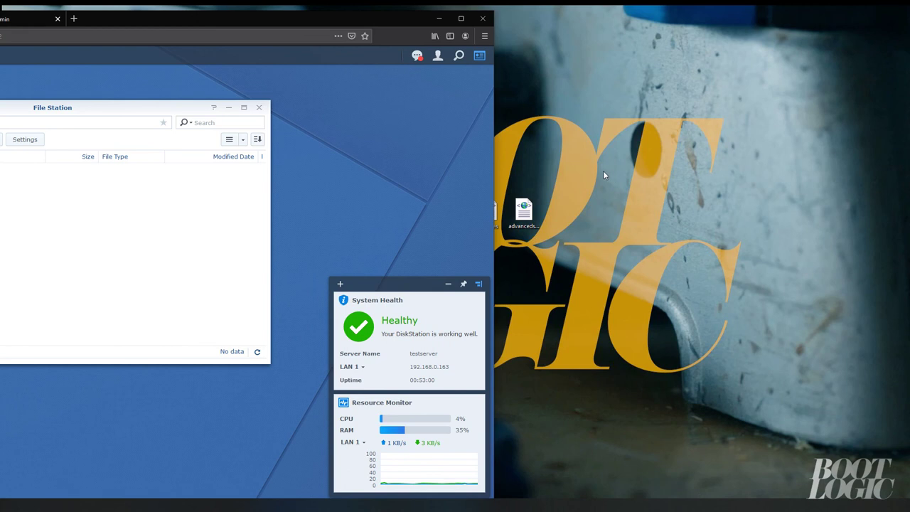
left_click_drag(603, 170, 83, 237)
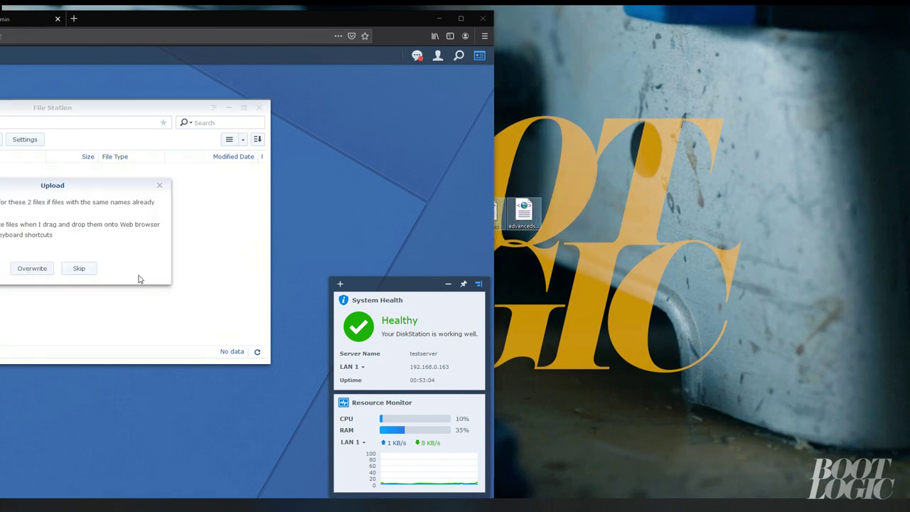
left_click(40, 267)
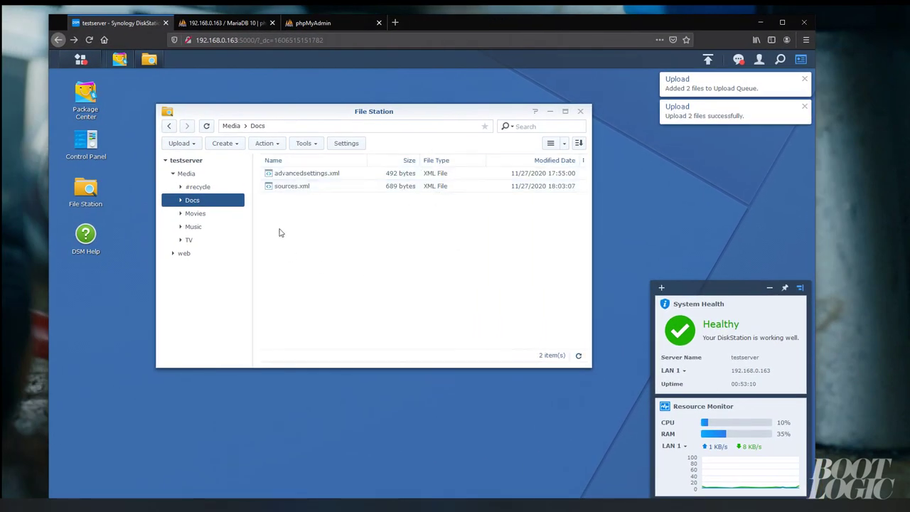
left_click(189, 174)
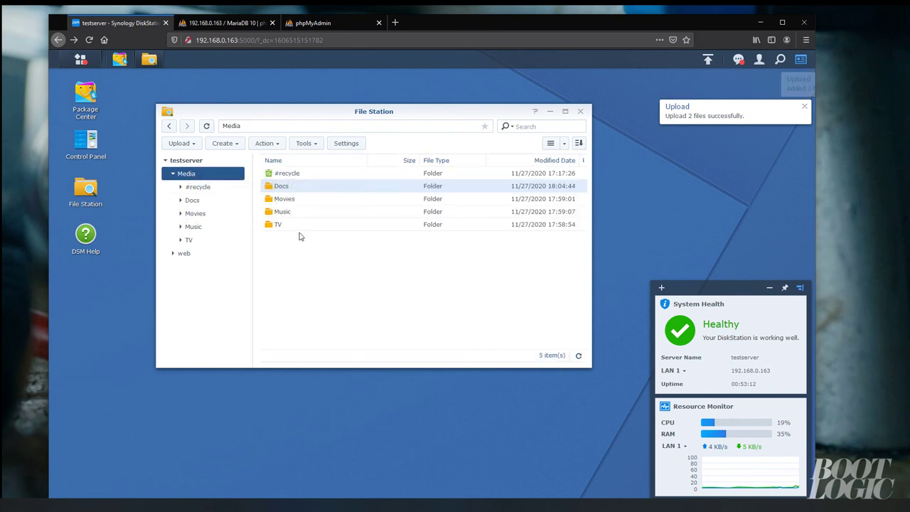
double_click(284, 187)
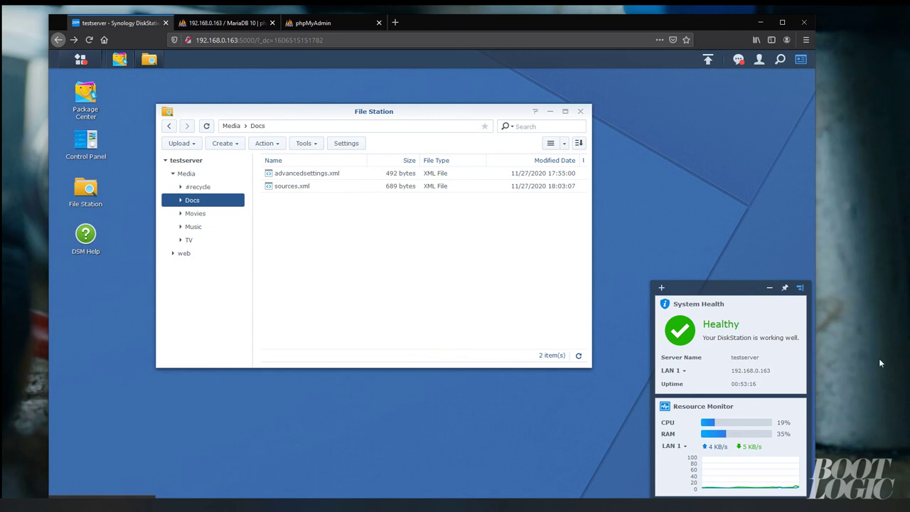
Search for kodi, go to kodi.tv, and download the 64-bit Windows installer
key("ctrl+t")
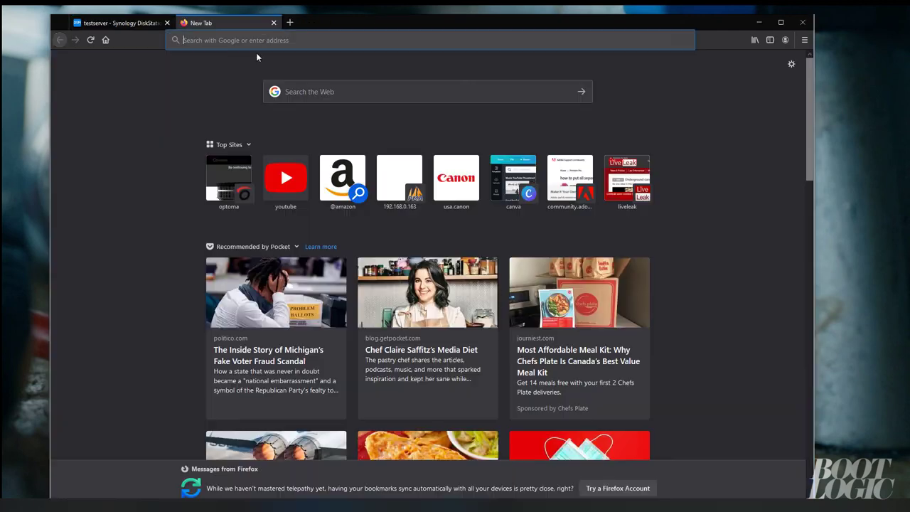
left_click(364, 99)
type("kodi")
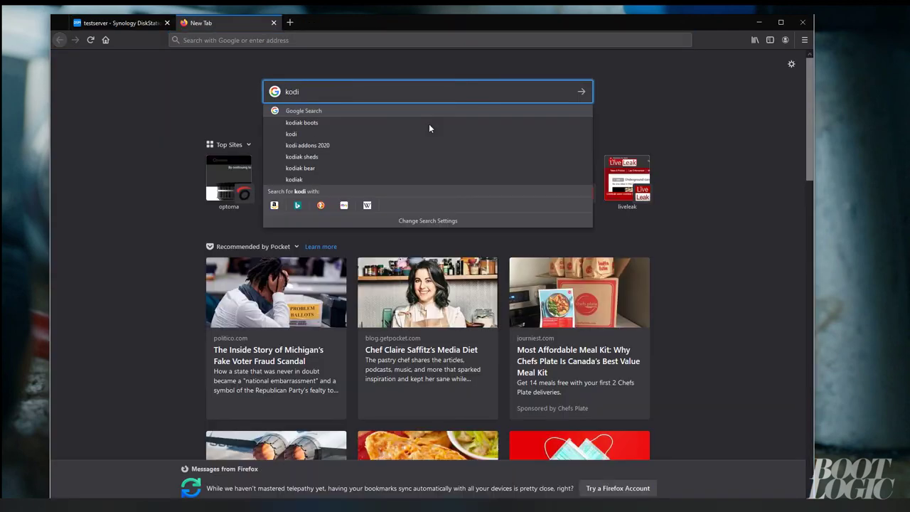
key("Return")
left_click(327, 179)
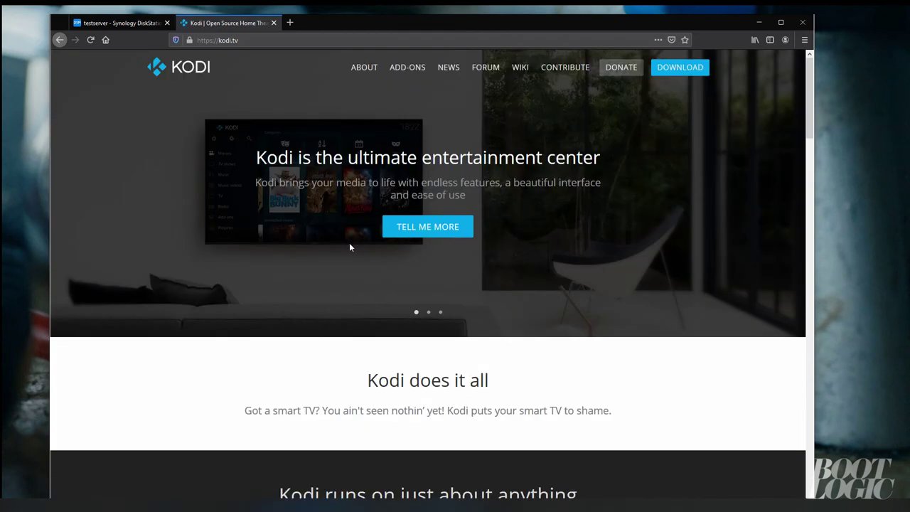
left_click(679, 67)
scroll(451, 254, "down", 10)
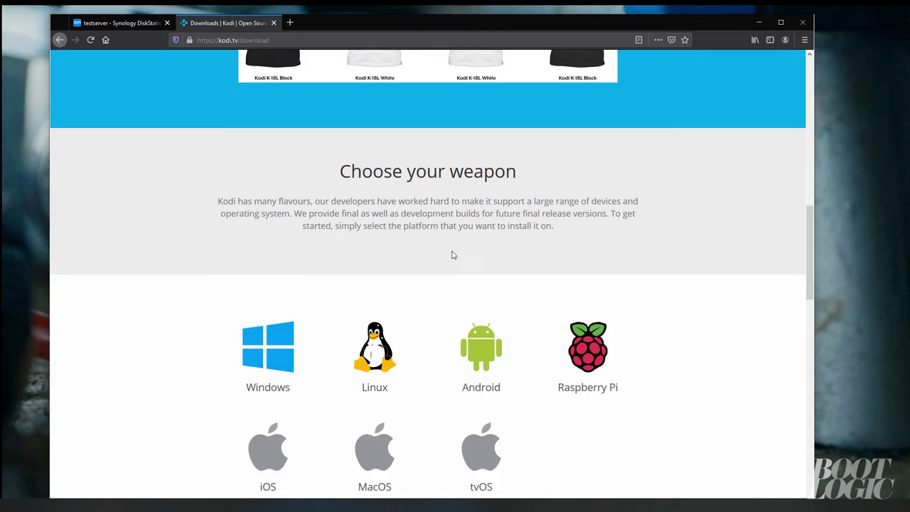
left_click(283, 204)
left_click(375, 313)
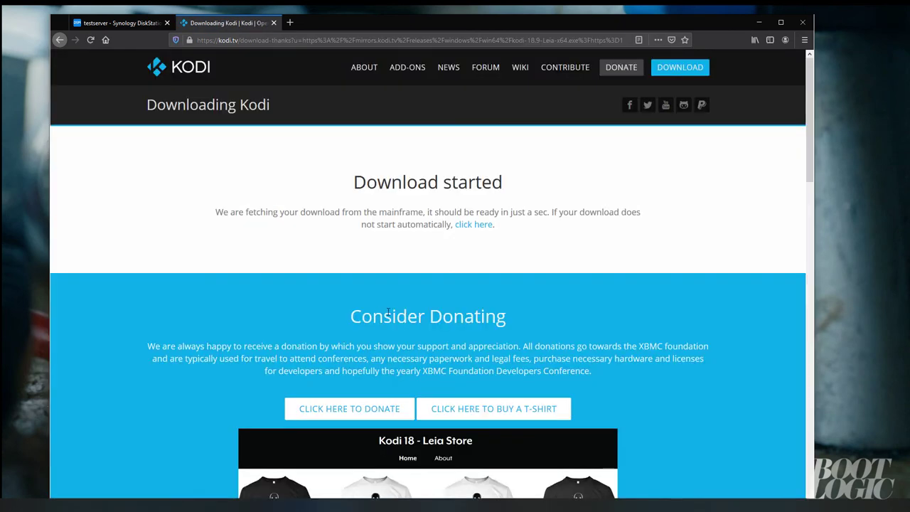
scroll(396, 344, "down", 3)
left_click(468, 296)
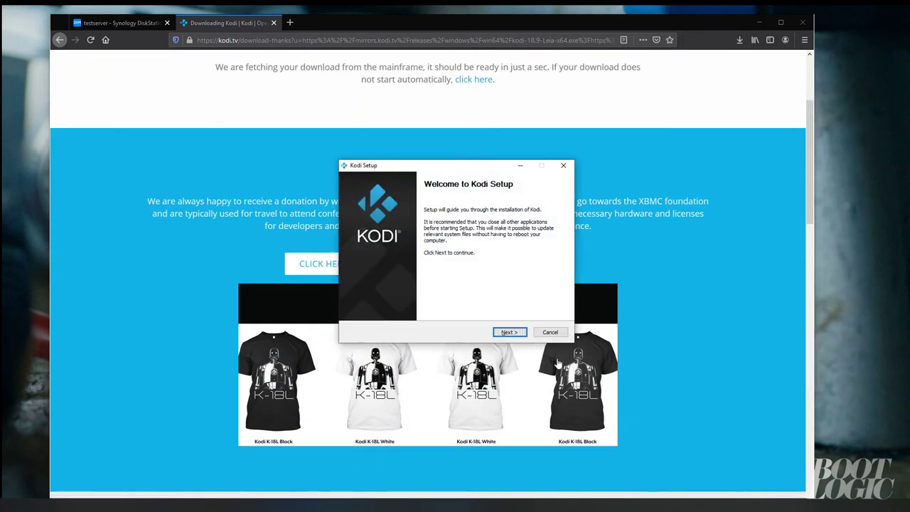
Install Kodi with the licence accepted, default components and default install folder
left_click(509, 332)
left_click(509, 332)
left_click(509, 331)
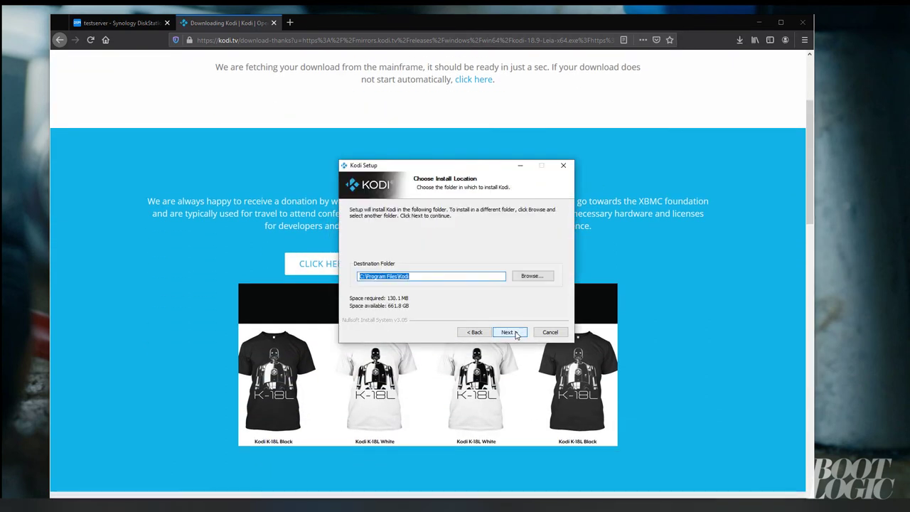
left_click(510, 333)
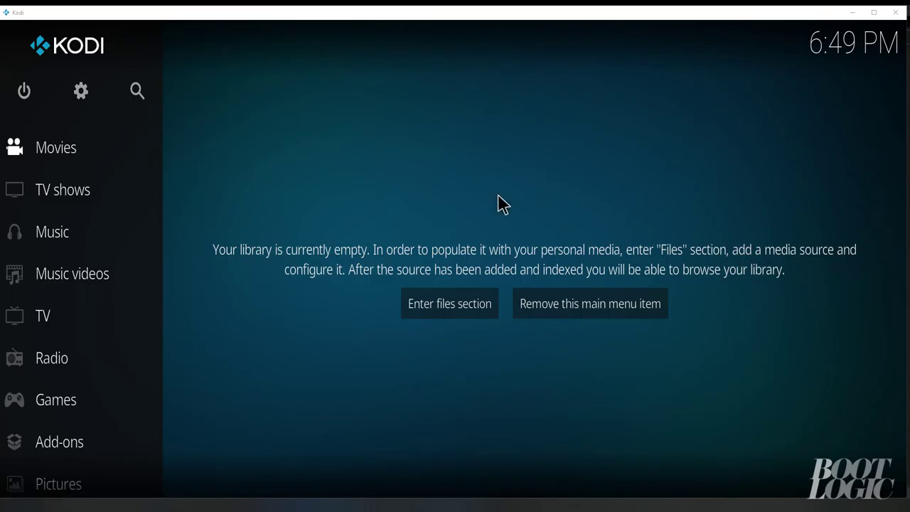
Add a Docs file source in the file manager pointing to nfs://192.168.0.163/volume1/Media/Docs
left_click(81, 100)
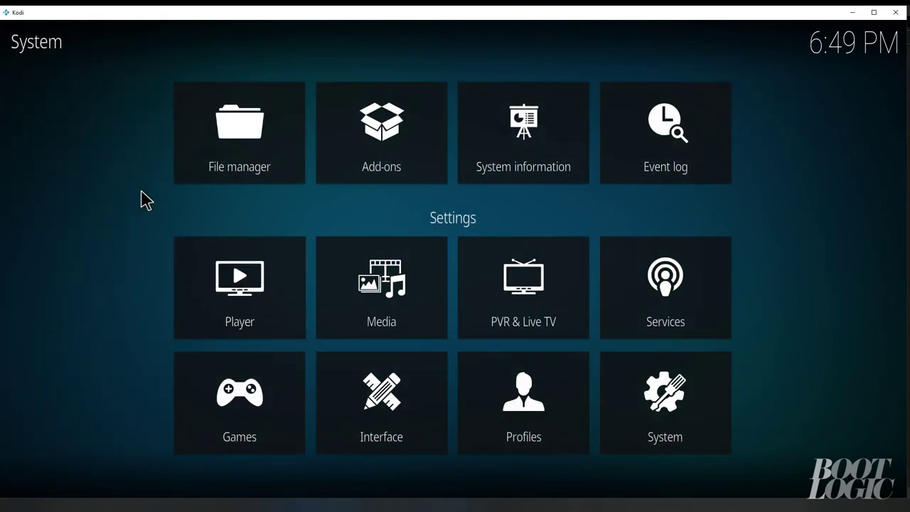
left_click(232, 182)
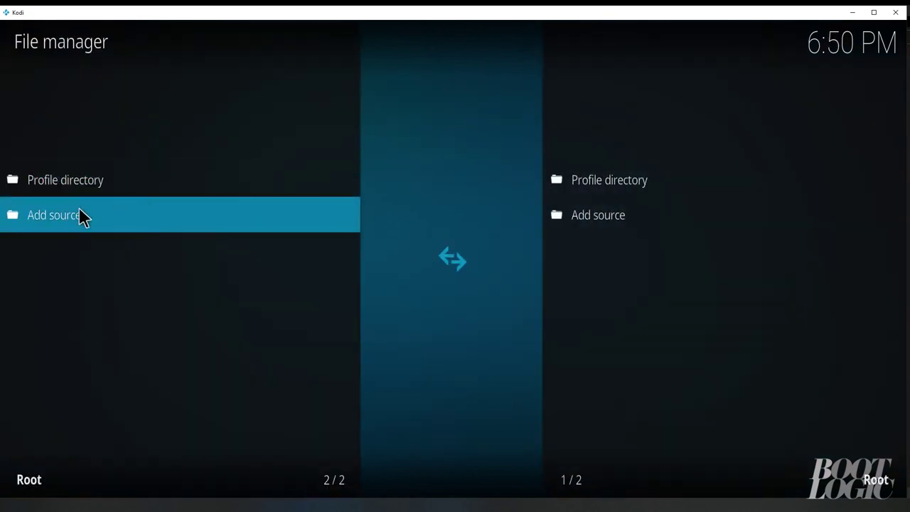
left_click(71, 220)
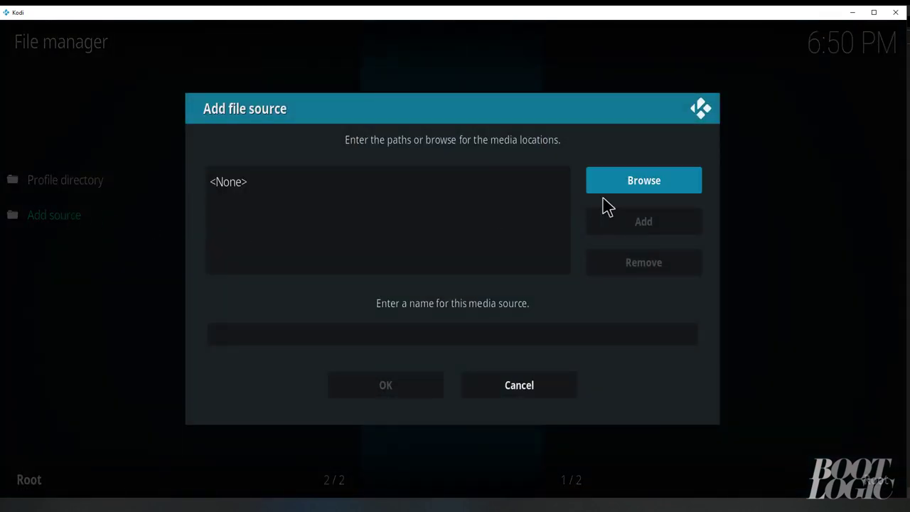
left_click(629, 189)
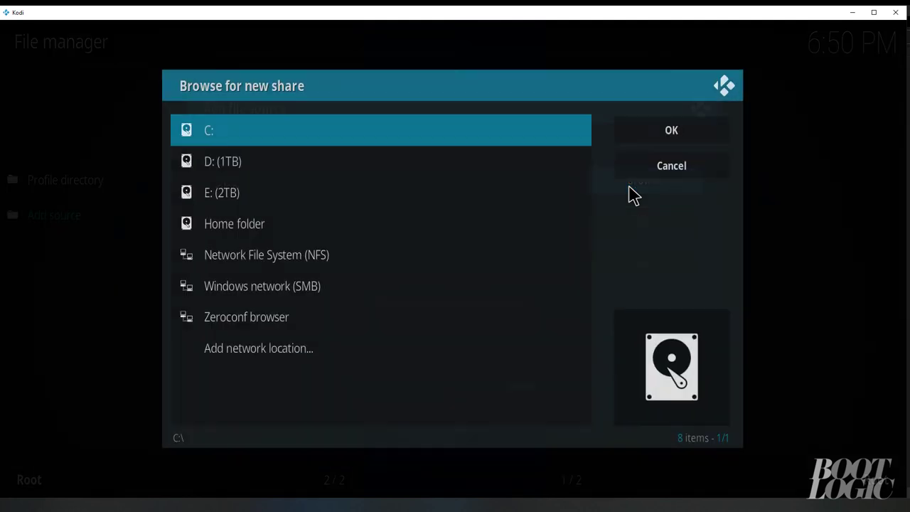
left_click(341, 257)
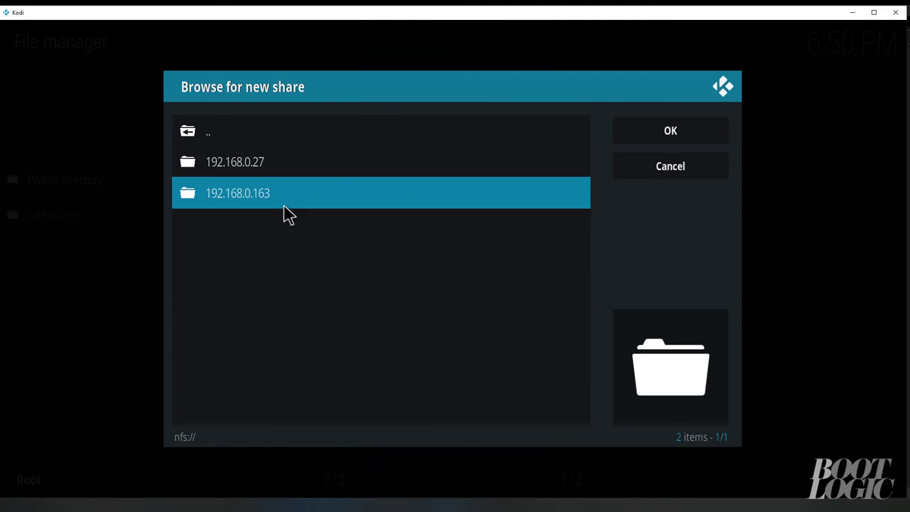
left_click(249, 199)
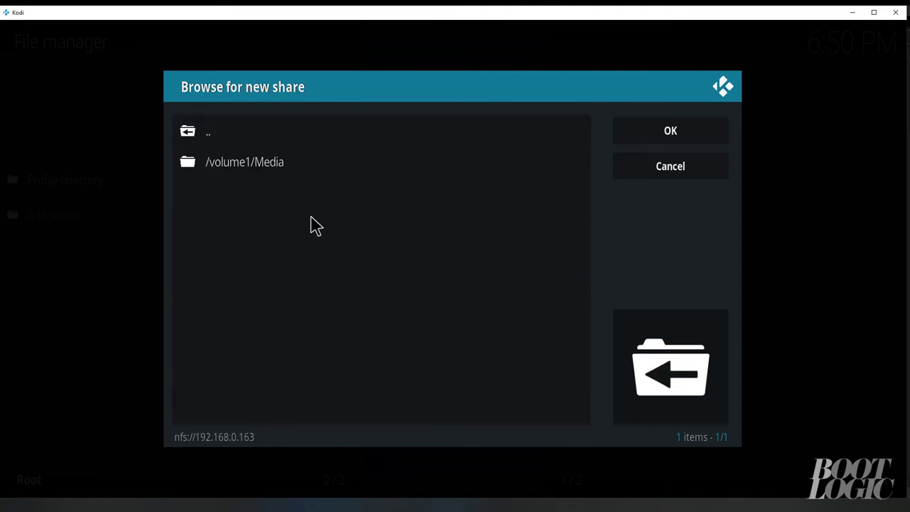
left_click(277, 173)
left_click(219, 196)
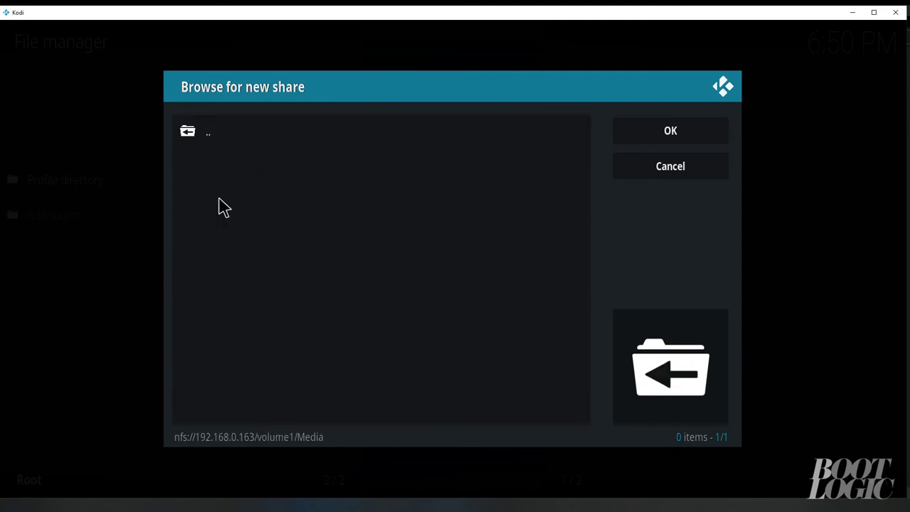
left_click(678, 132)
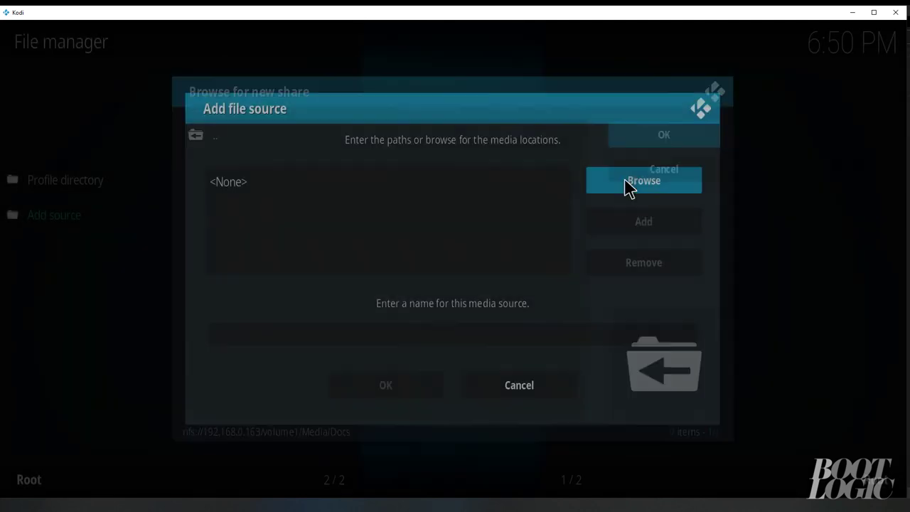
left_click(375, 388)
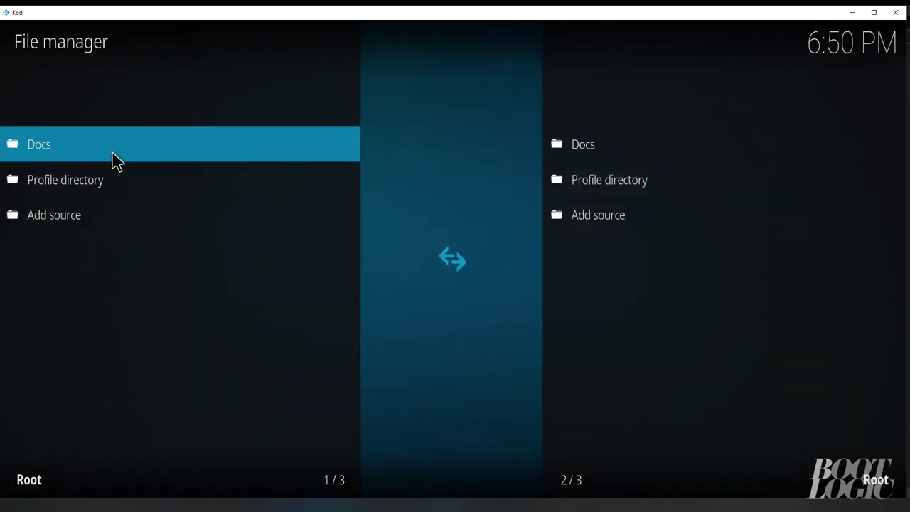
Show Docs and Profile directory side by side, then copy advancedsettings.xml into the profile
left_click(116, 158)
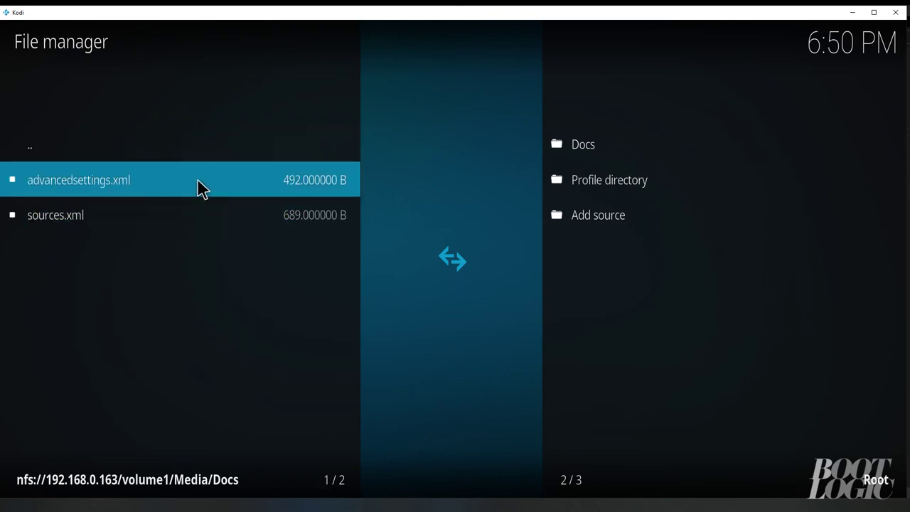
left_click(623, 200)
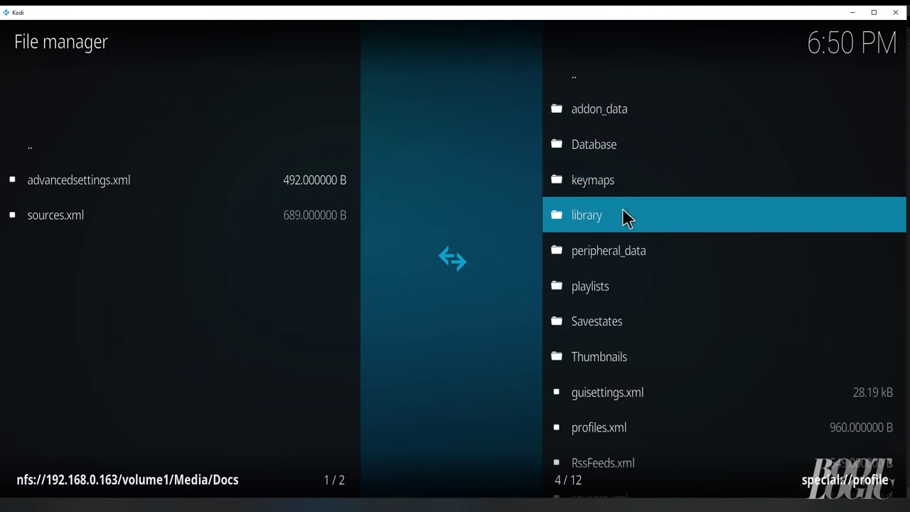
left_click(125, 195)
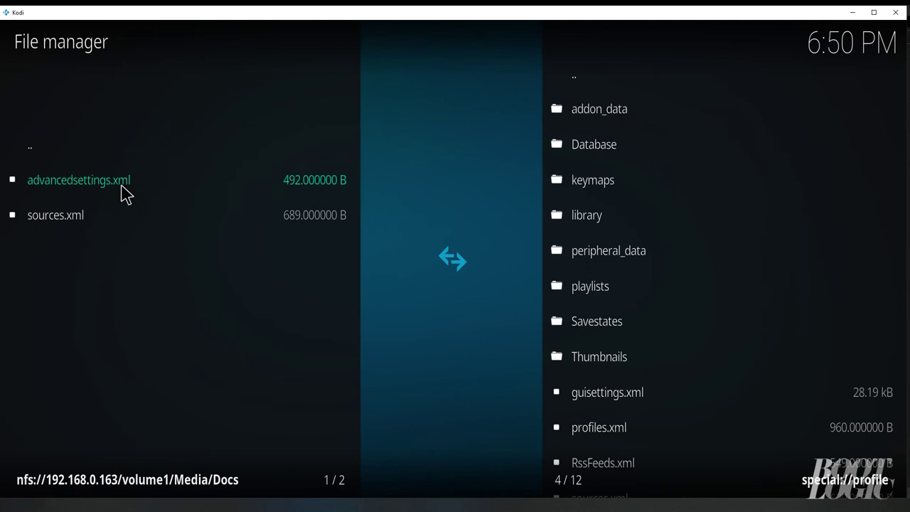
right_click(125, 194)
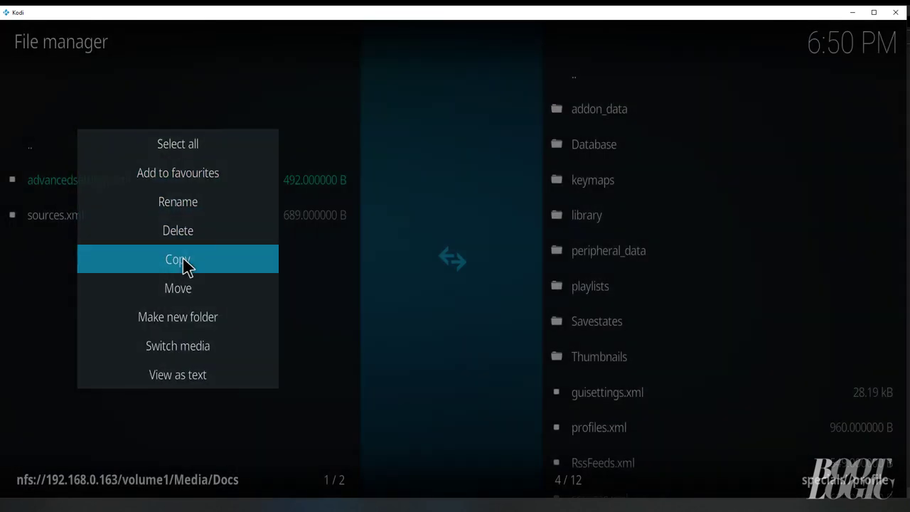
left_click(183, 261)
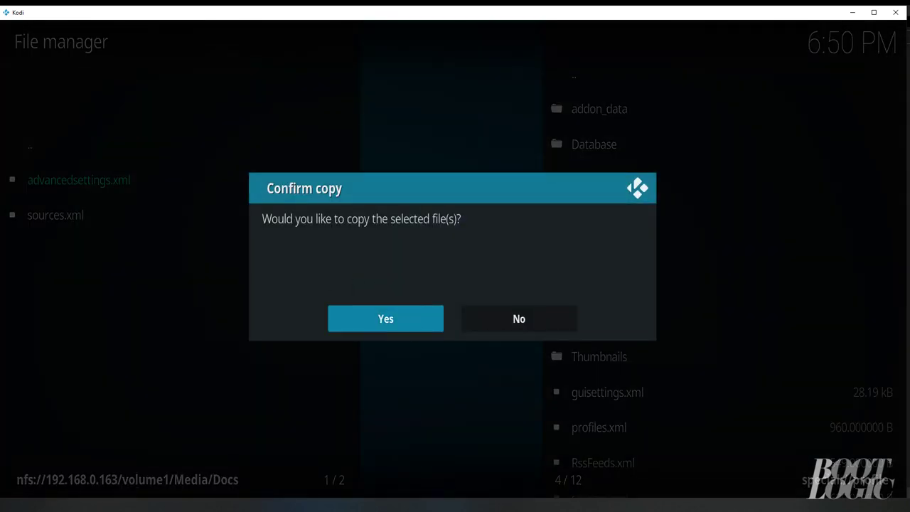
left_click(398, 328)
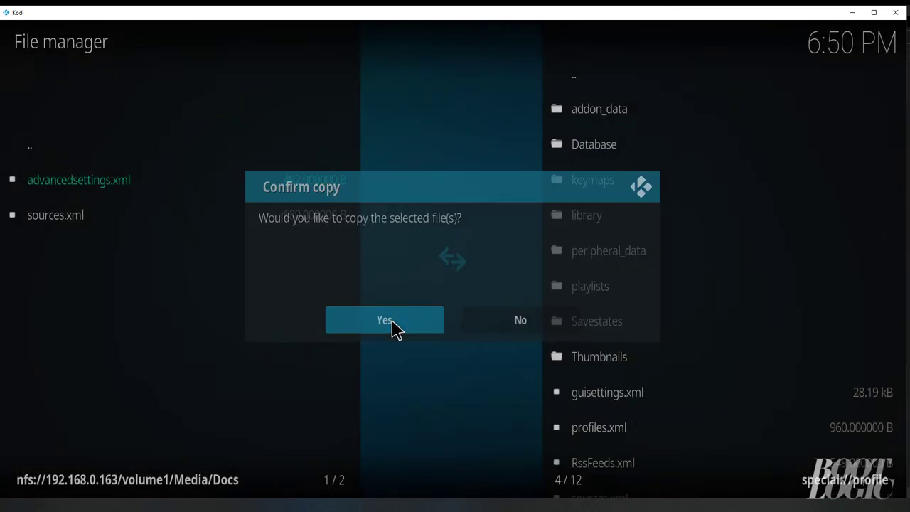
Copy sources.xml into the profile directory as well, then close the file manager
left_click(47, 214)
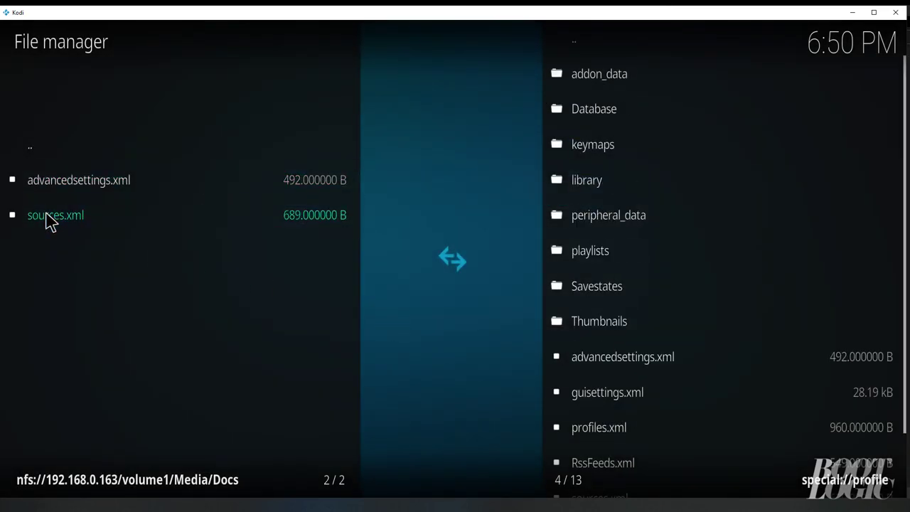
right_click(47, 216)
left_click(184, 260)
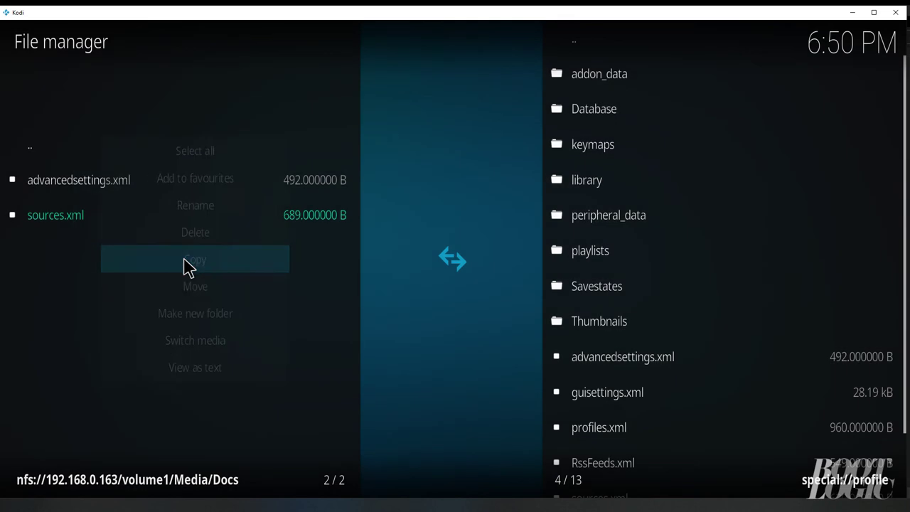
left_click(411, 325)
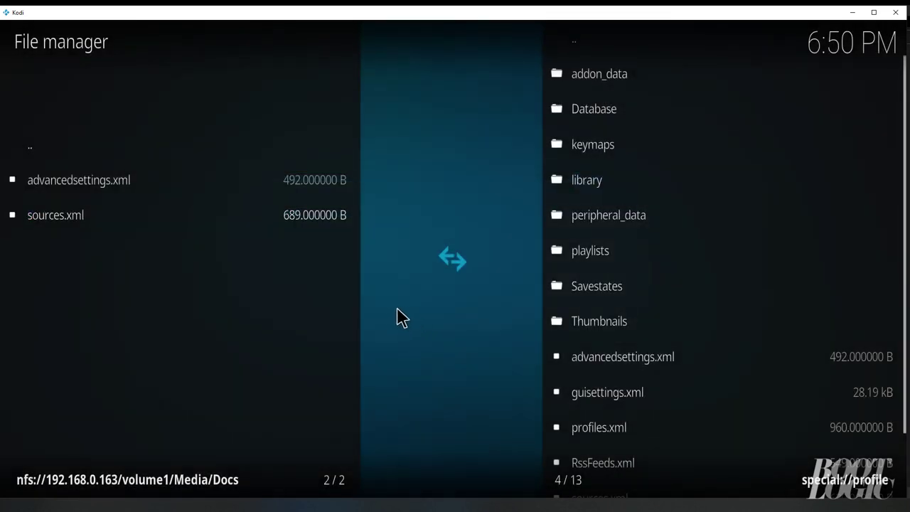
scroll(599, 346, "down", 9)
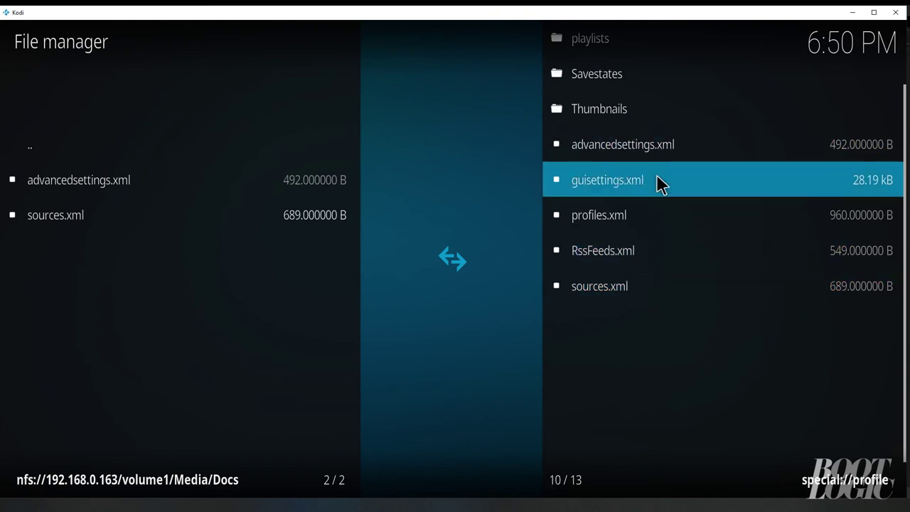
key("Escape")
key("Escape")
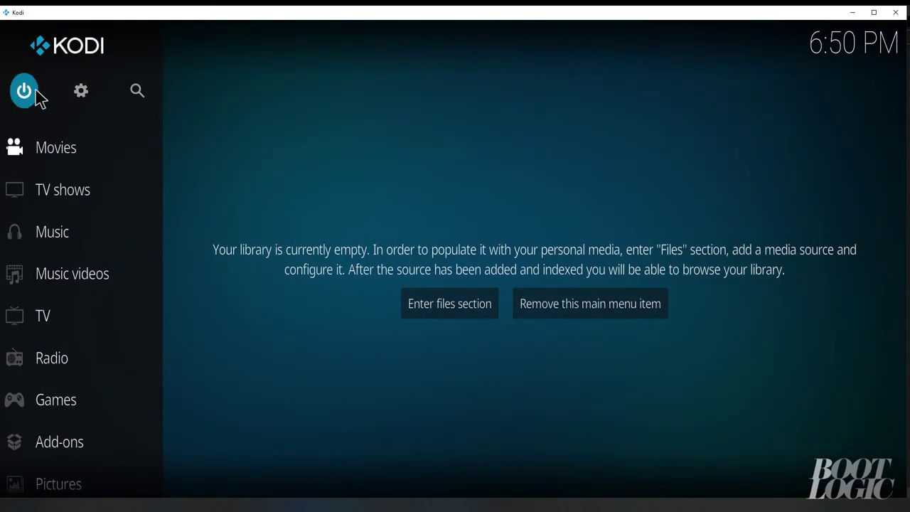
Exit and relaunch Kodi, open Movies, and open Set content for HDMovie_testserver
left_click(37, 98)
left_click(454, 156)
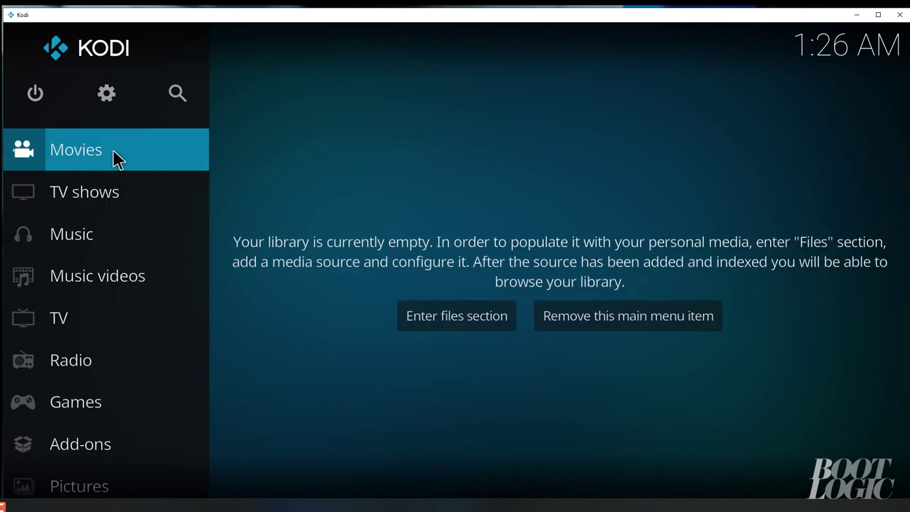
left_click(117, 158)
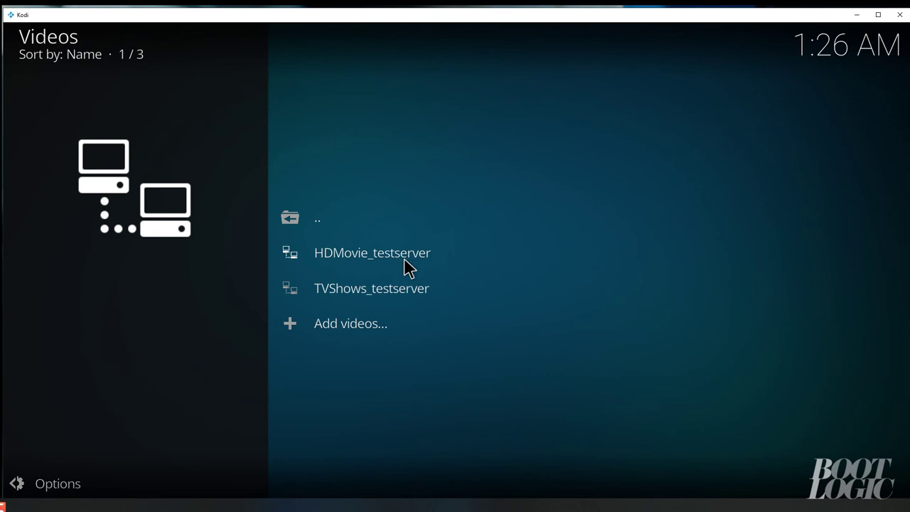
right_click(406, 266)
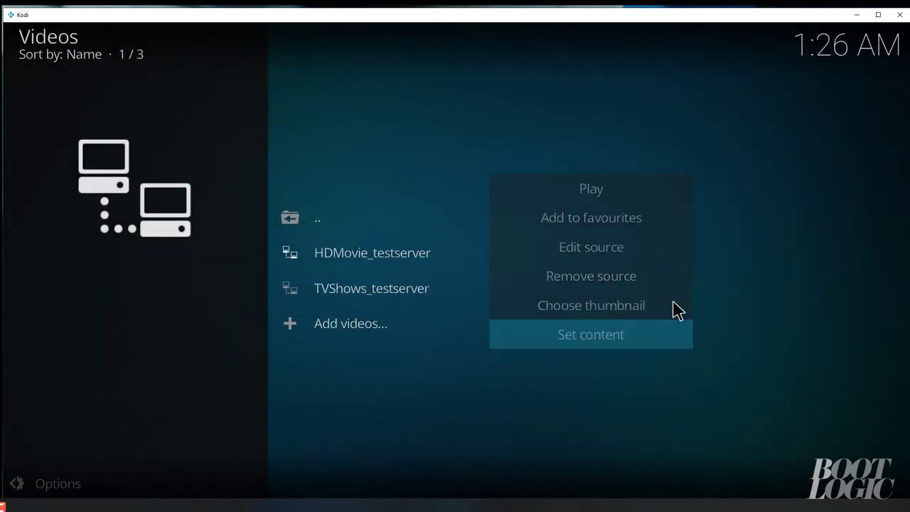
left_click(675, 316)
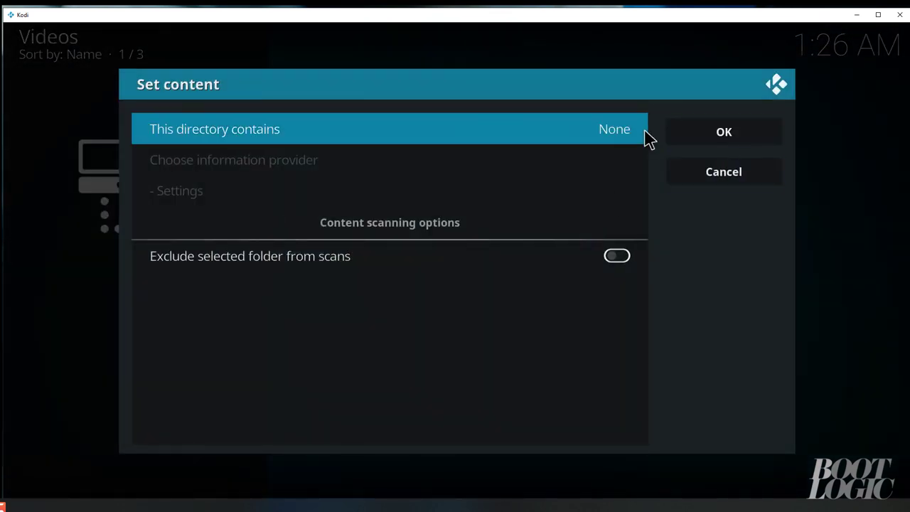
Set HDMovie_testserver to Movies and TVShows_testserver to TV shows, then refresh to scan
left_click(419, 134)
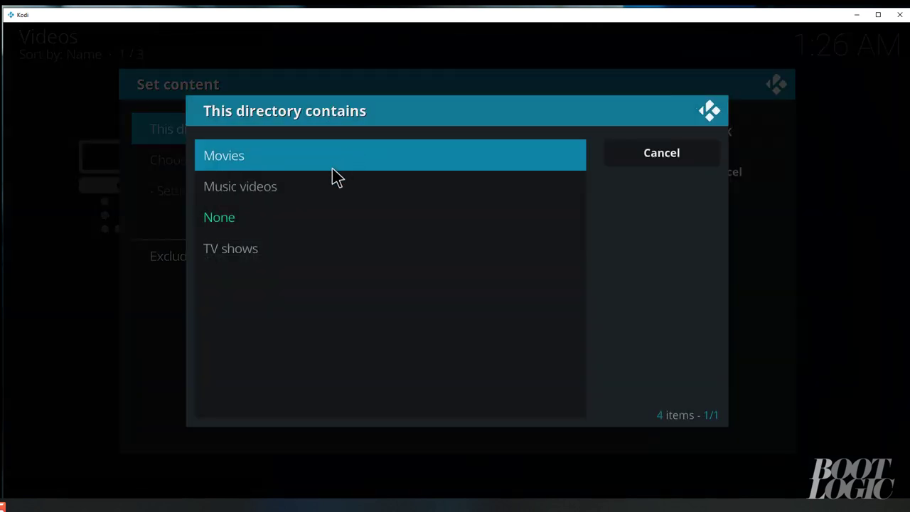
left_click(333, 165)
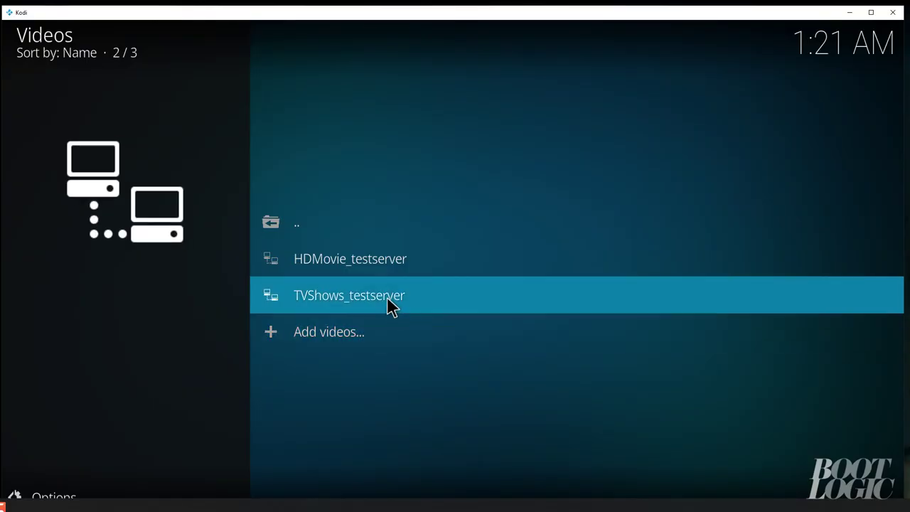
right_click(391, 304)
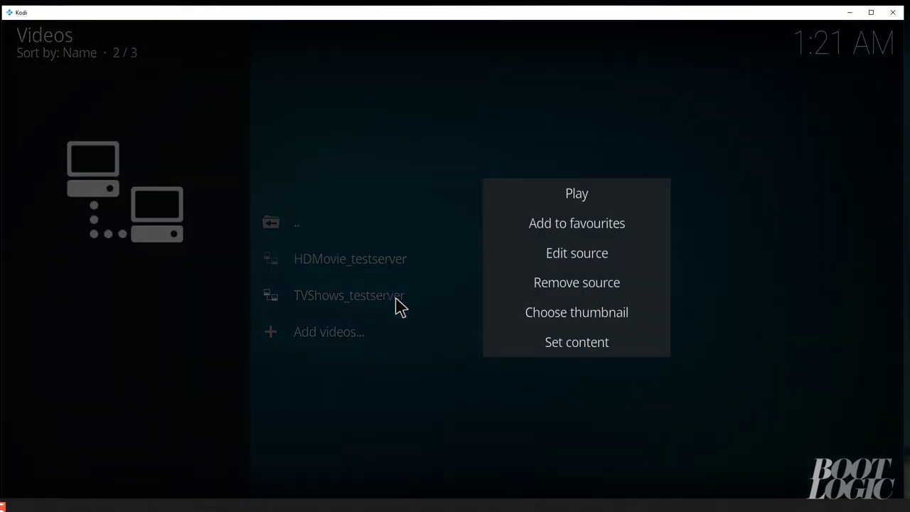
left_click(559, 341)
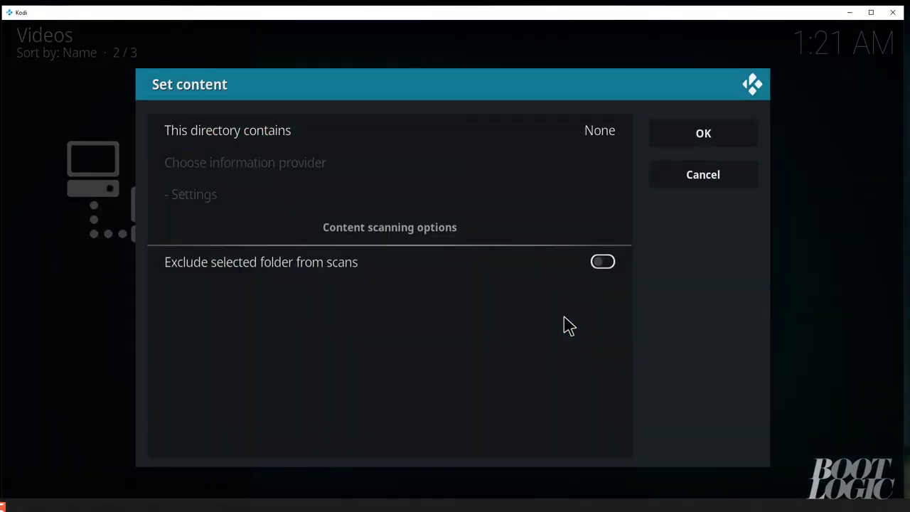
left_click(562, 135)
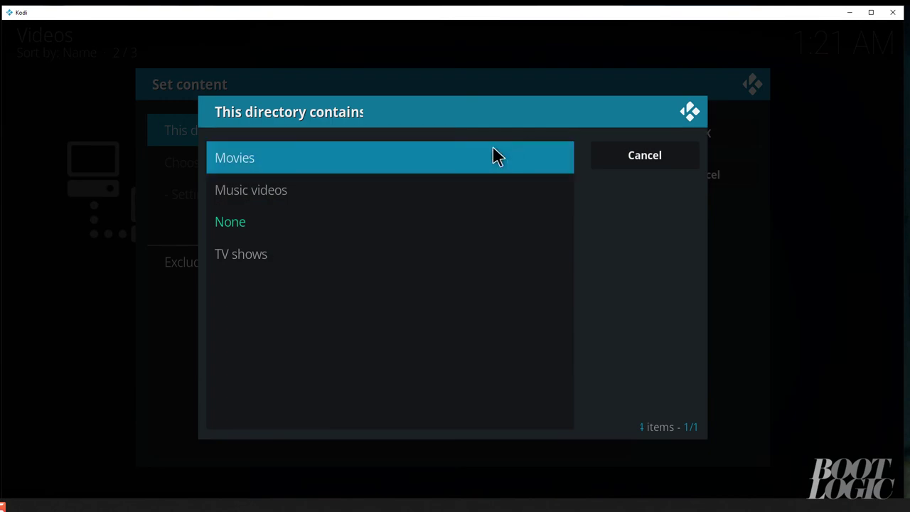
left_click(435, 257)
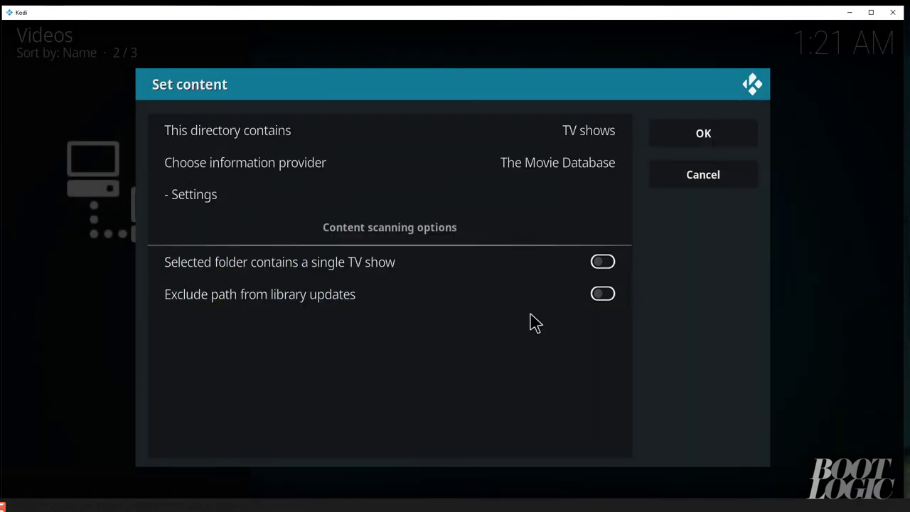
left_click(684, 135)
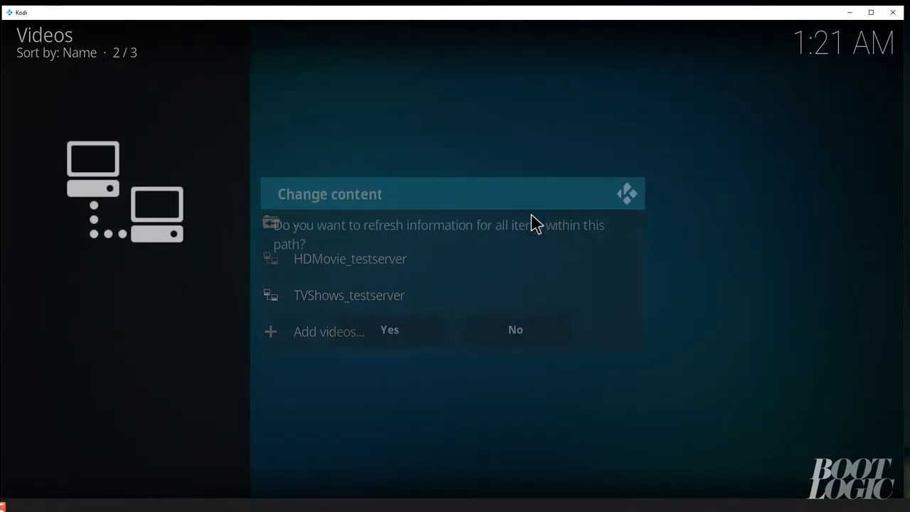
left_click(429, 324)
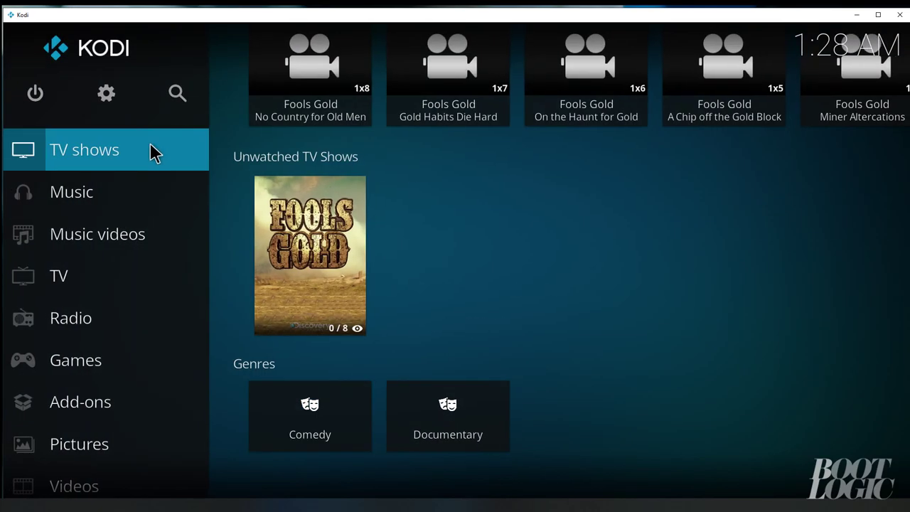
Open the TV shows library to see Fools Gold, then return home and browse the TV widgets
scroll(122, 156, "up", 1)
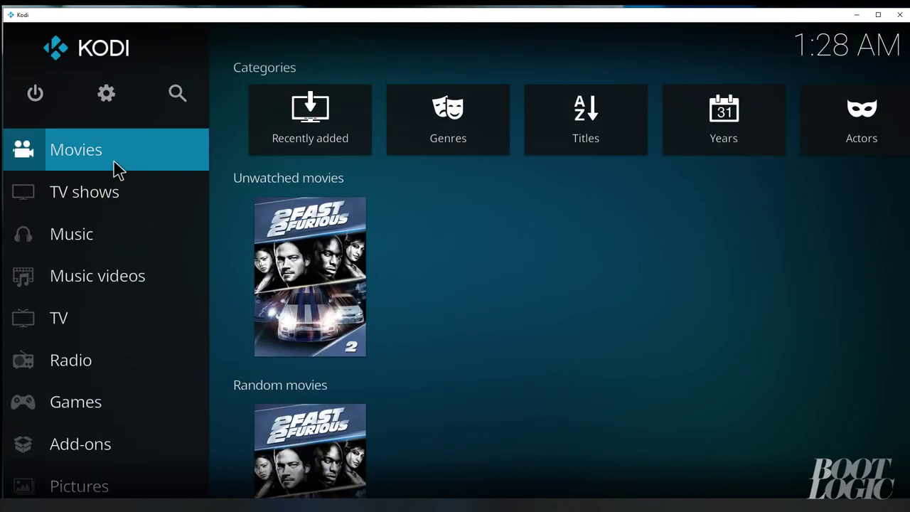
left_click(110, 179)
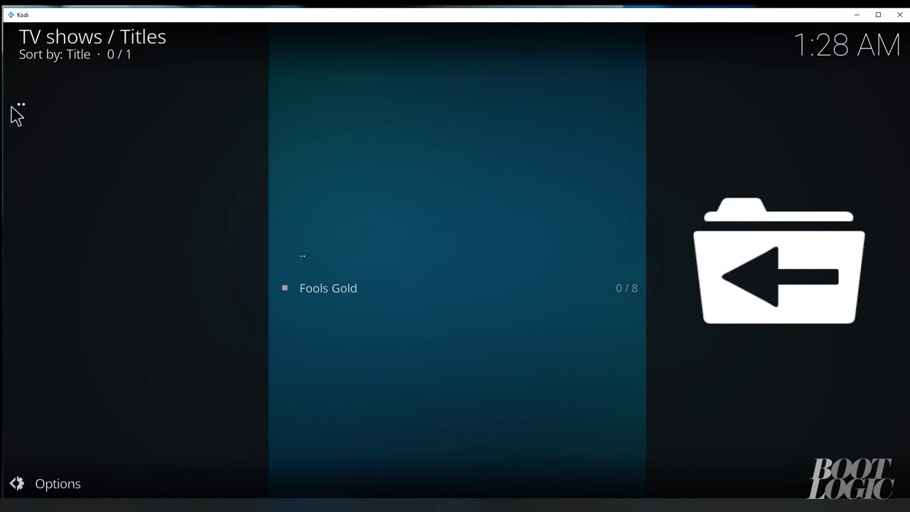
key("Escape")
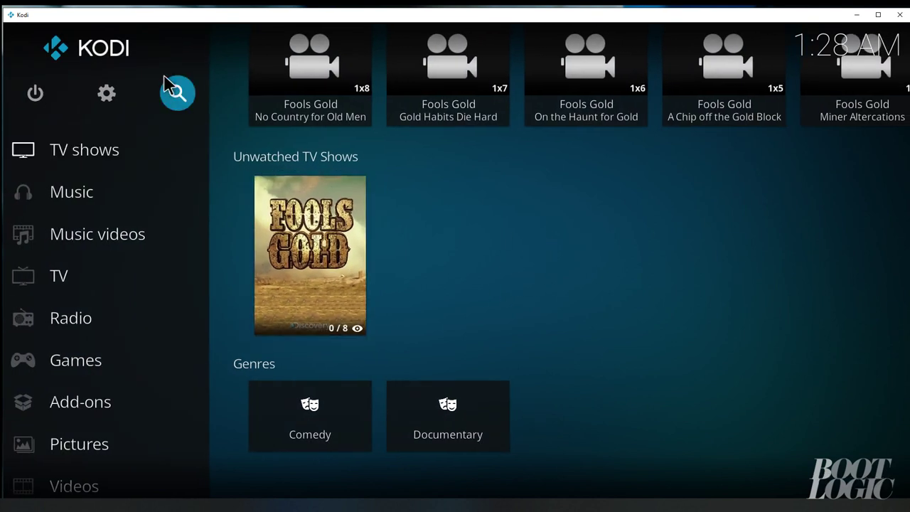
scroll(386, 67, "up", 1)
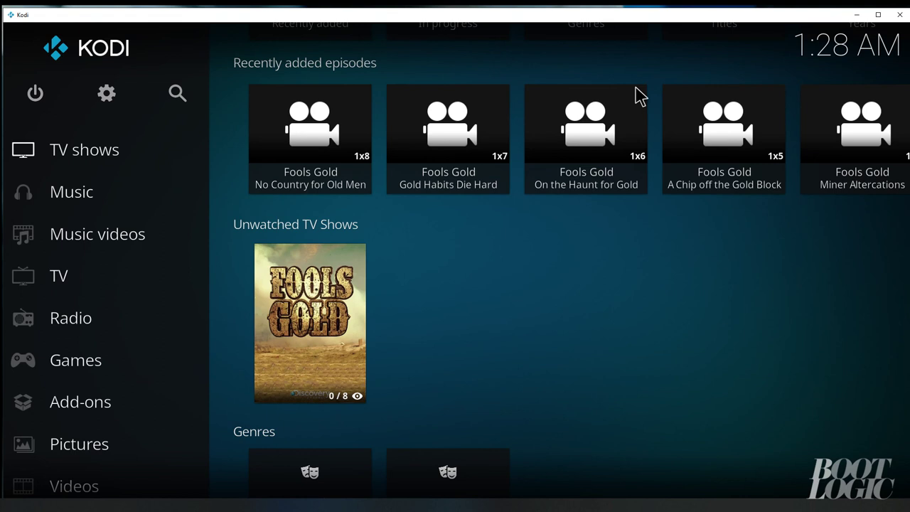
scroll(638, 100, "up", 1)
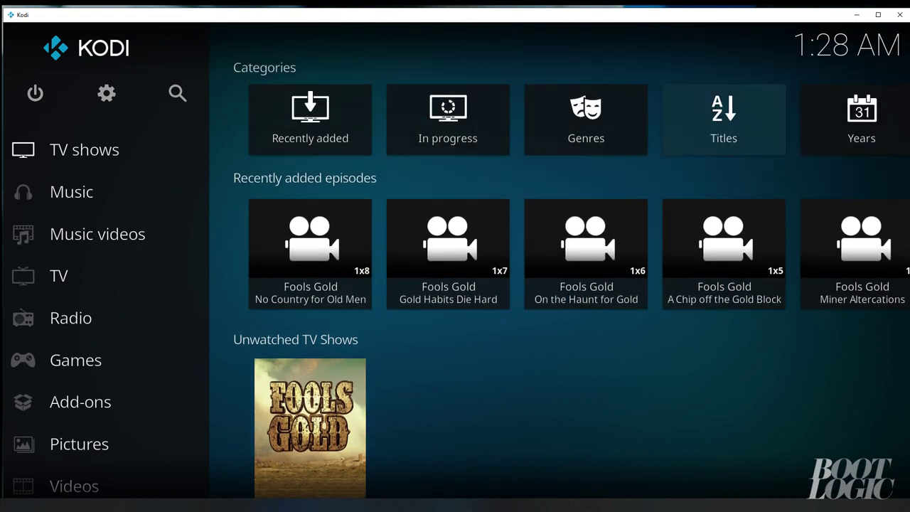
scroll(654, 248, "down", 2)
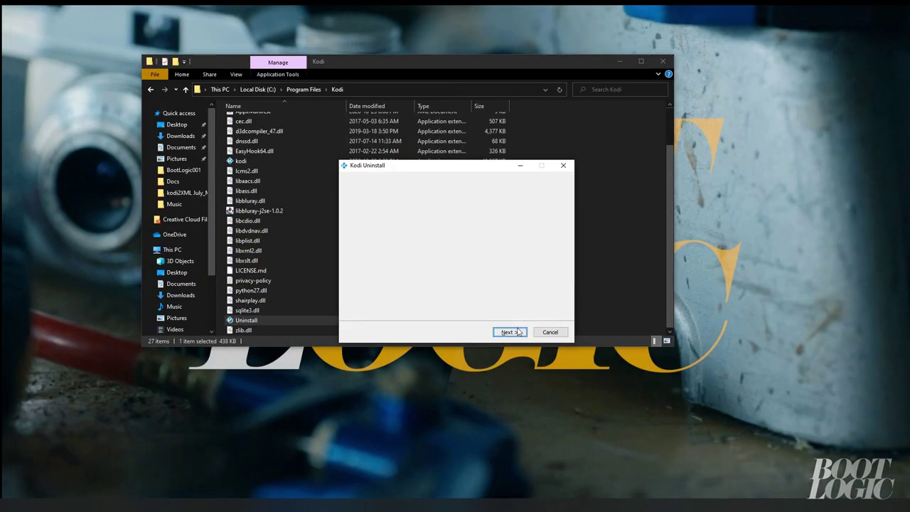
Uninstall Kodi, then reinstall it from kodi-18.9-Leia-x64 (1) in Downloads and launch it
left_click(516, 333)
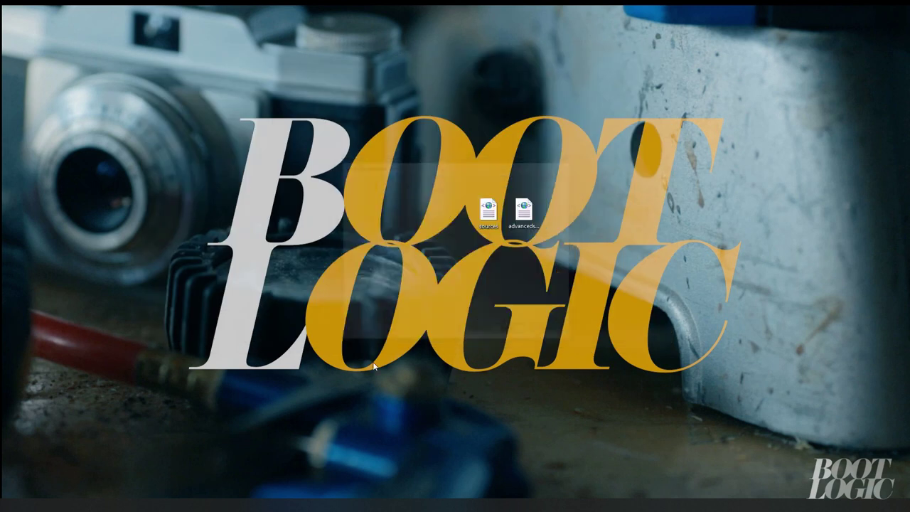
key("super+e")
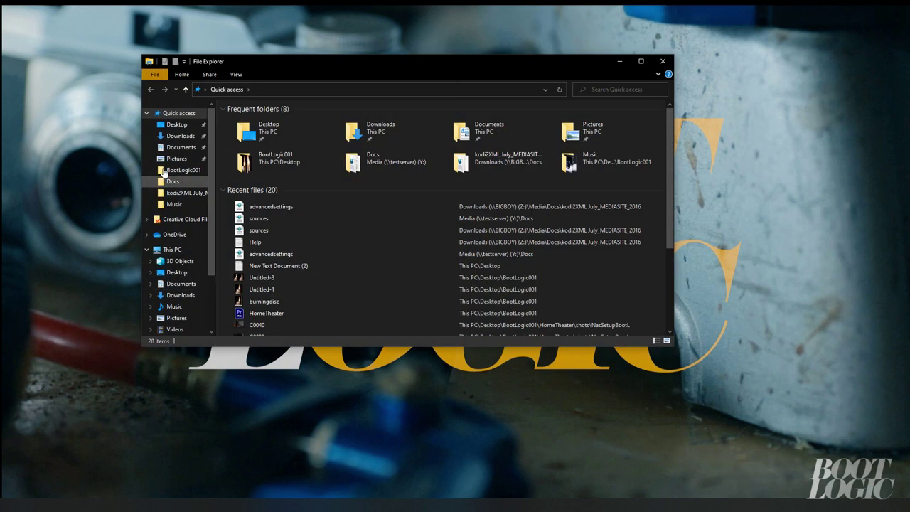
left_click(180, 136)
left_click(251, 132)
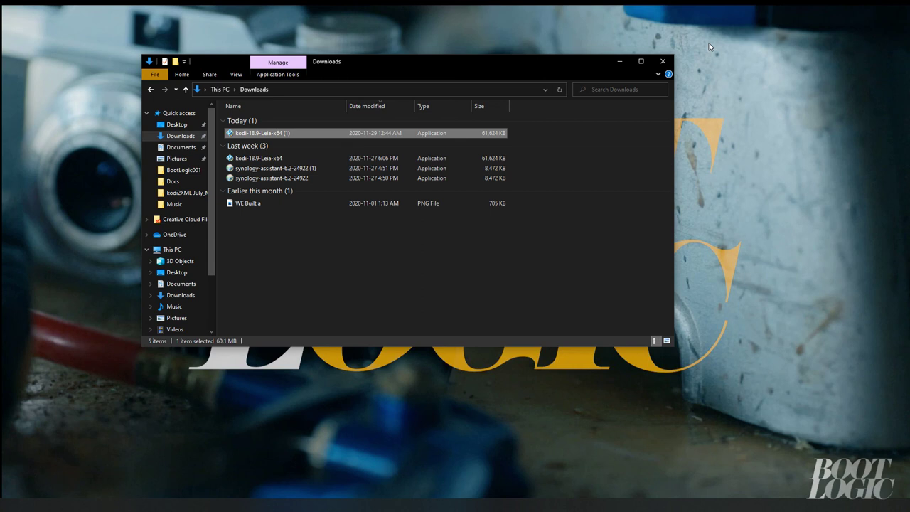
key("Return")
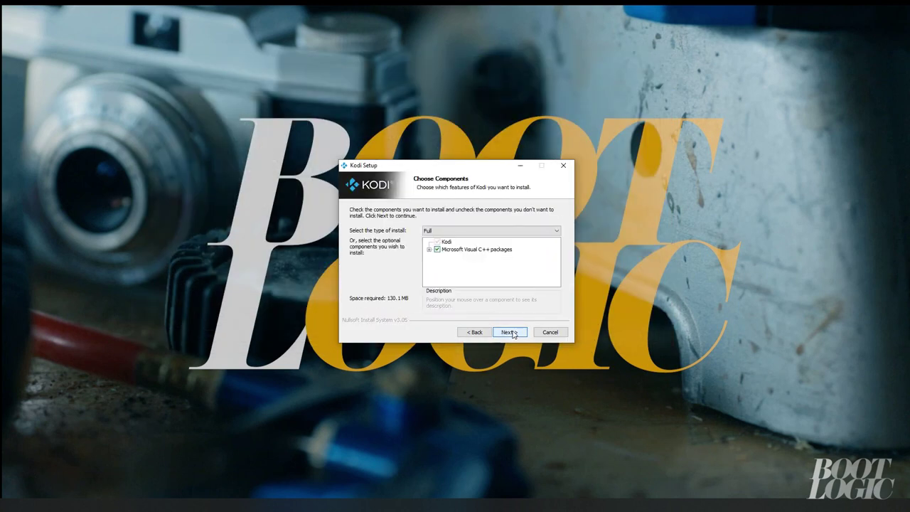
left_click(512, 334)
left_click(512, 334)
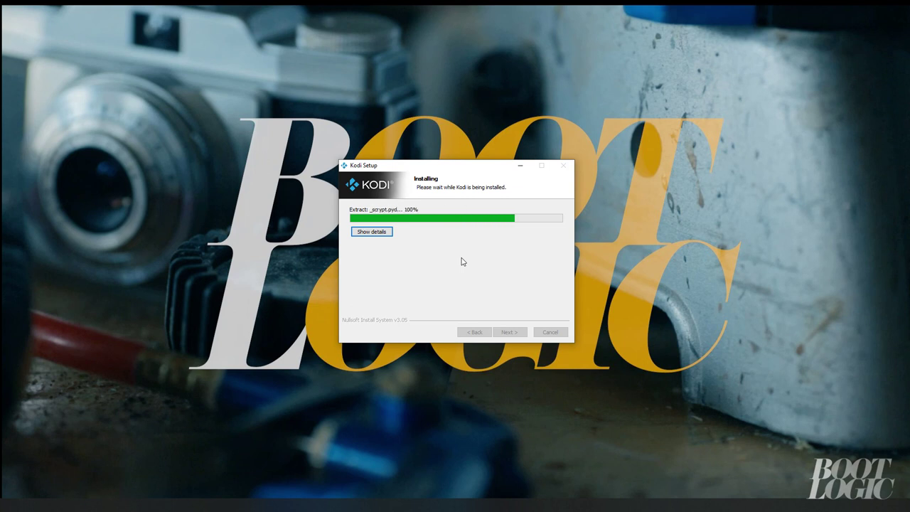
left_click(515, 338)
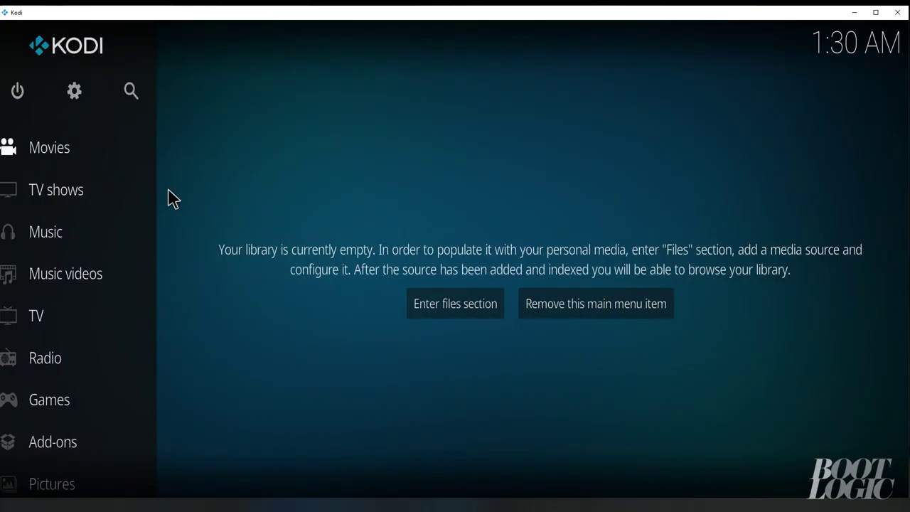
Add an NFS file source in File manager pointing to 192.168.0.163/volume1/Media/Docs
left_click(79, 91)
left_click(248, 146)
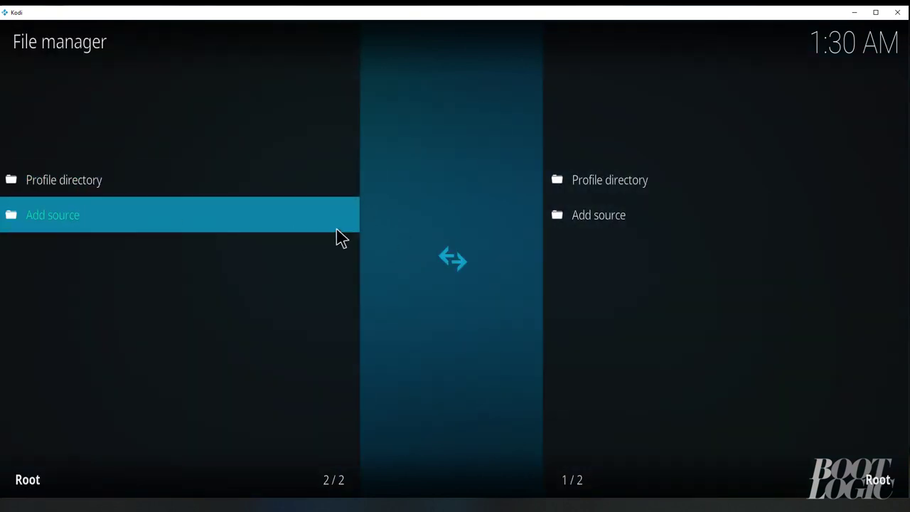
left_click(232, 227)
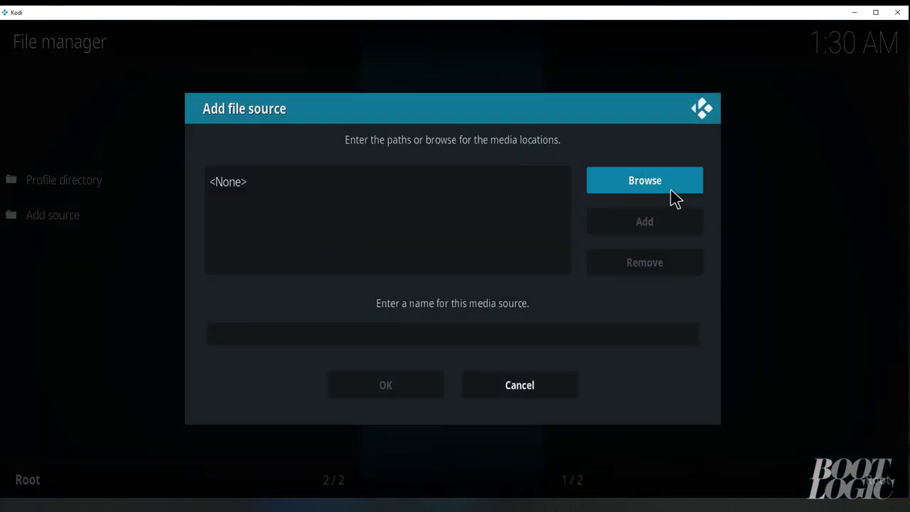
left_click(670, 189)
left_click(357, 261)
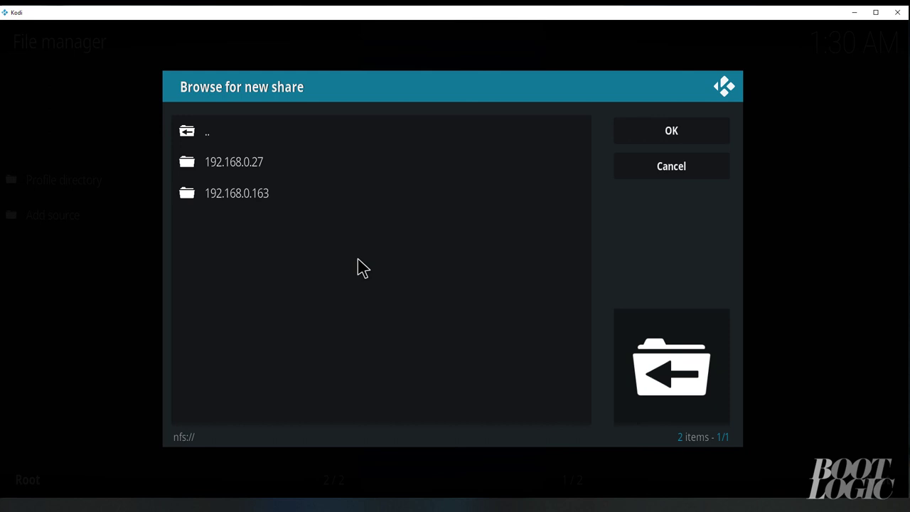
left_click(261, 195)
left_click(269, 176)
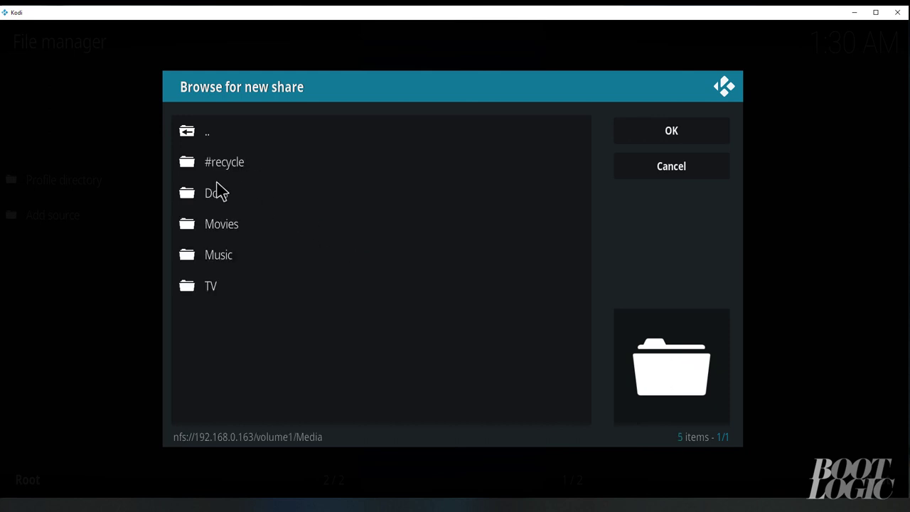
left_click(217, 192)
left_click(640, 135)
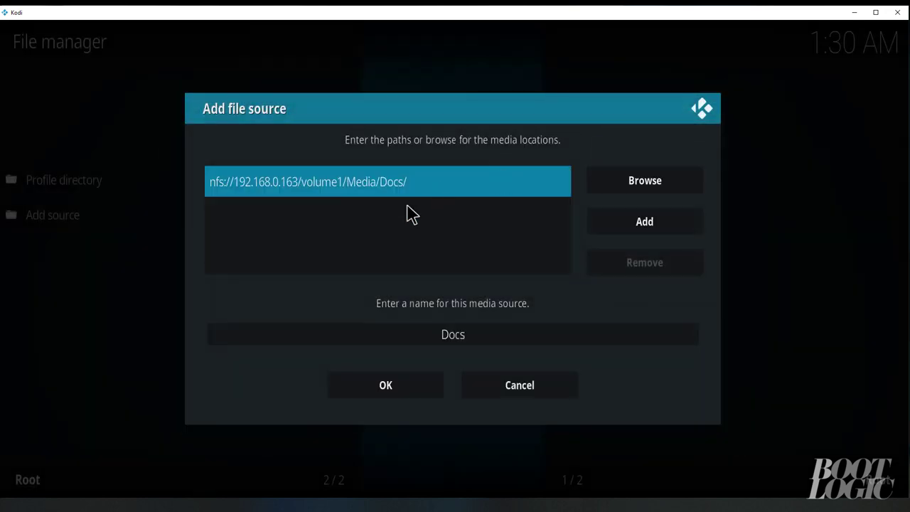
left_click(389, 390)
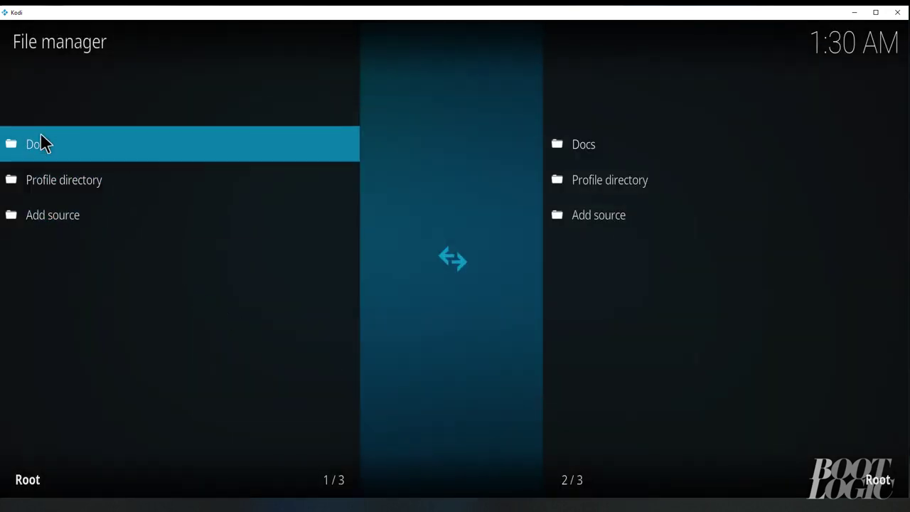
Copy sources.xml and advancedsettings.xml from Docs into the Profile directory, then leave the file manager
left_click(39, 146)
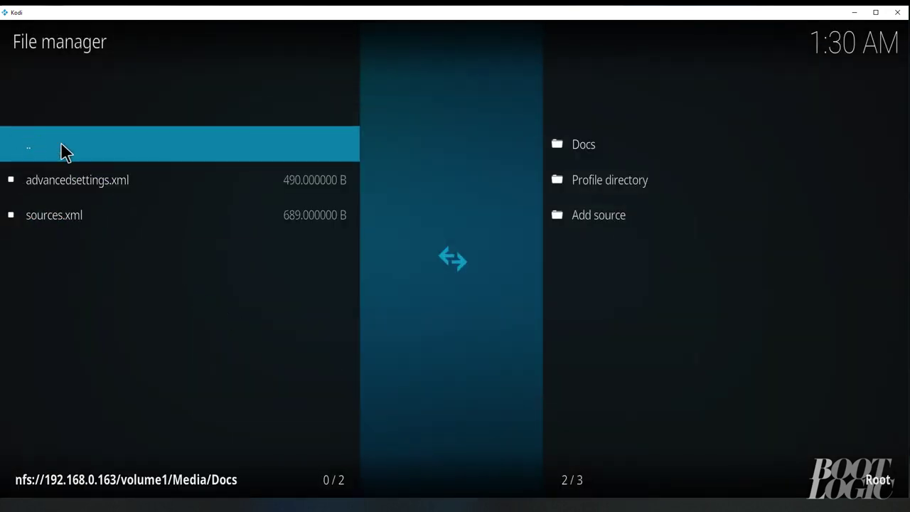
left_click(576, 190)
right_click(47, 227)
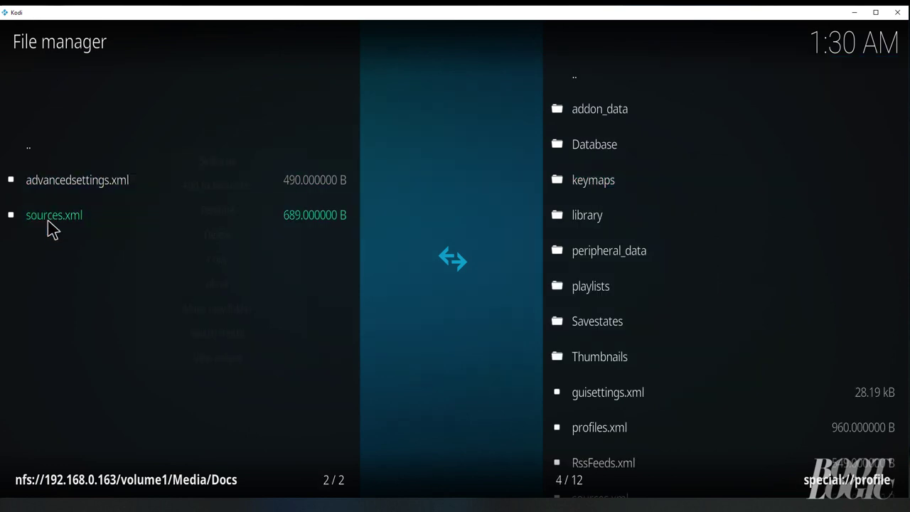
left_click(181, 263)
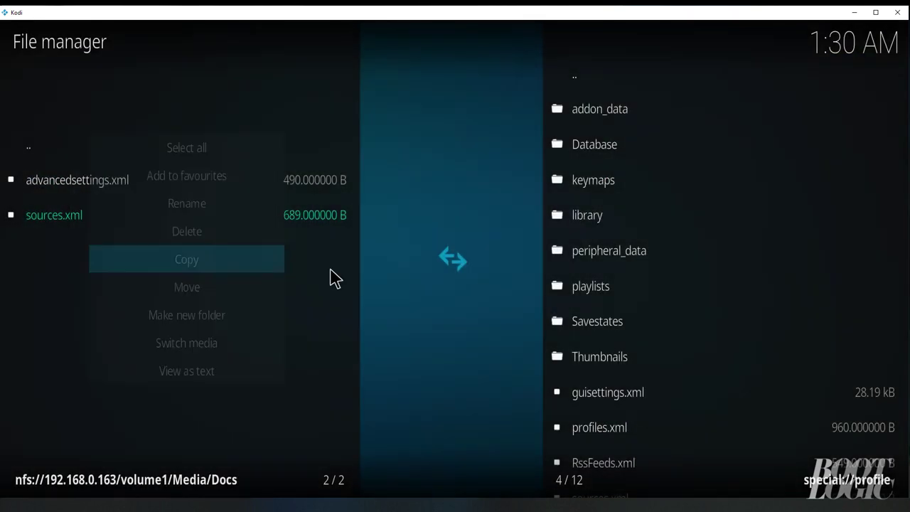
left_click(405, 319)
right_click(83, 192)
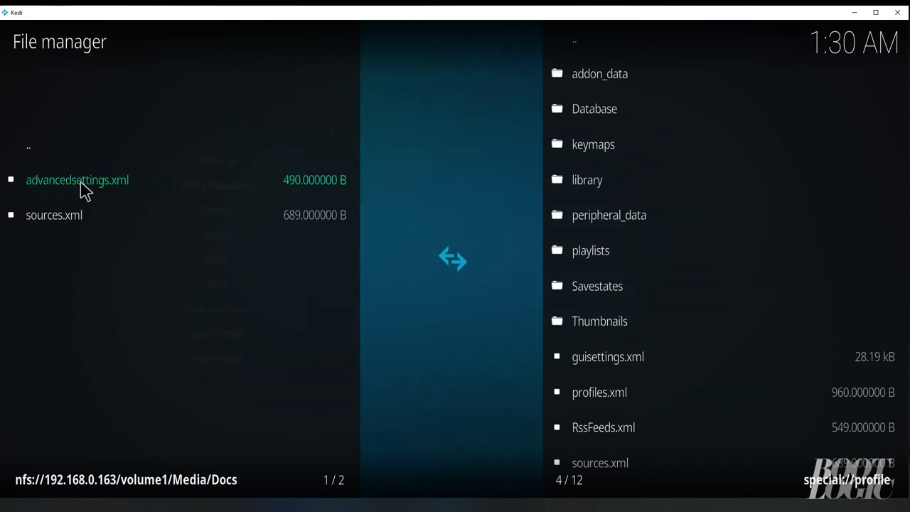
left_click(173, 264)
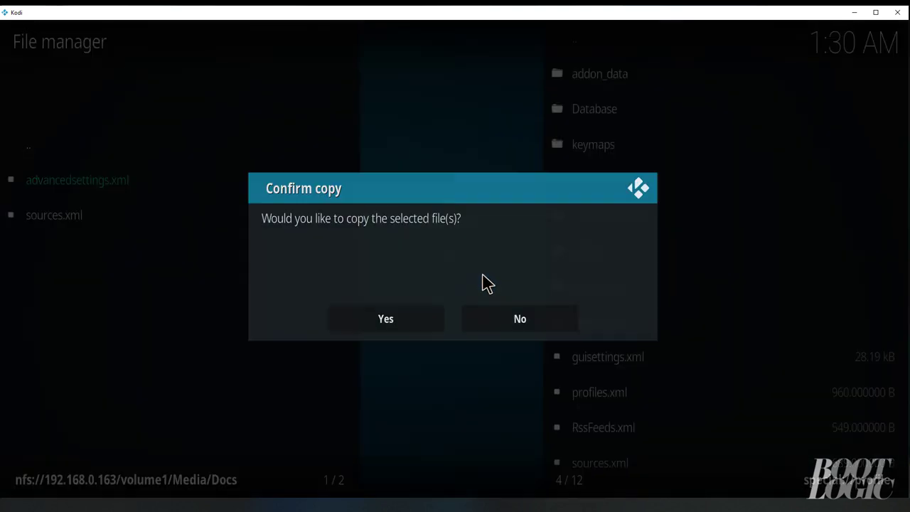
left_click(426, 319)
left_click(203, 142)
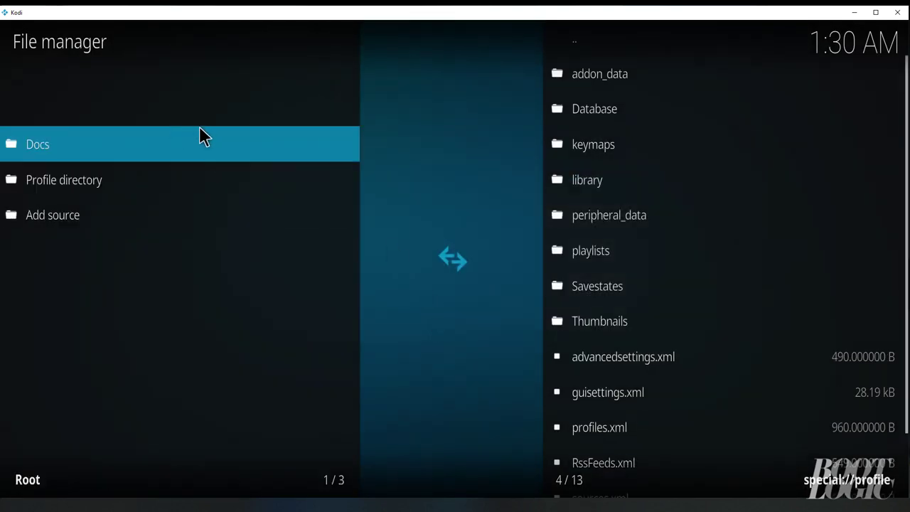
left_click(226, 141)
key("Escape")
key("Escape")
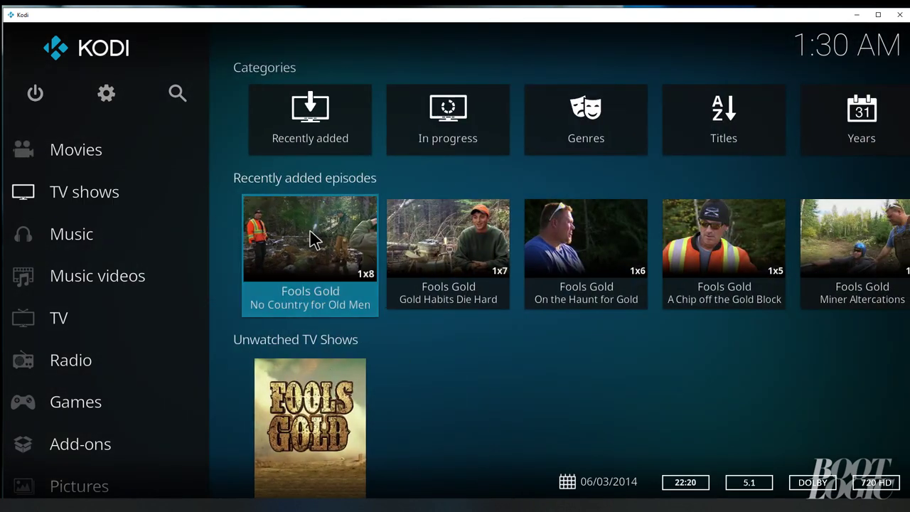
Check the Movies and TV shows entries on the home screen for 2 Fast 2 Furious and Fools Gold episodes
scroll(339, 368, "down", 2)
mouse_move(118, 162)
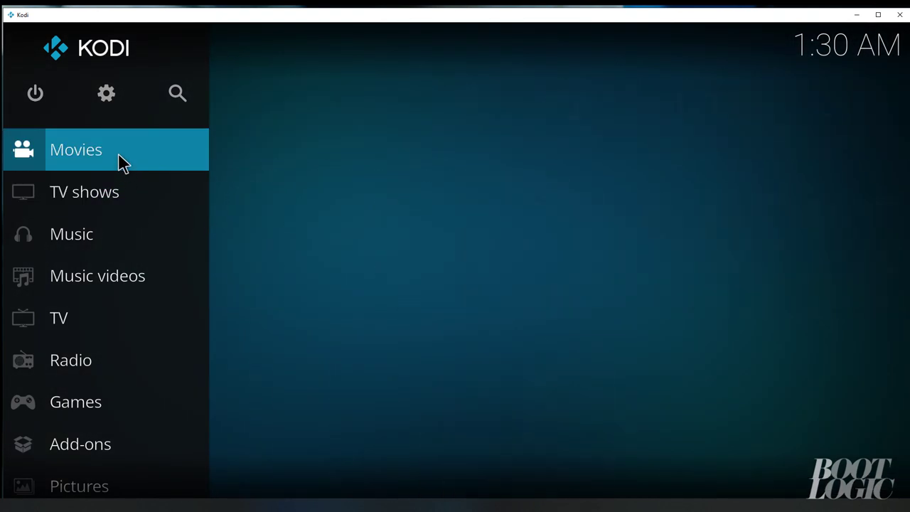
mouse_move(111, 179)
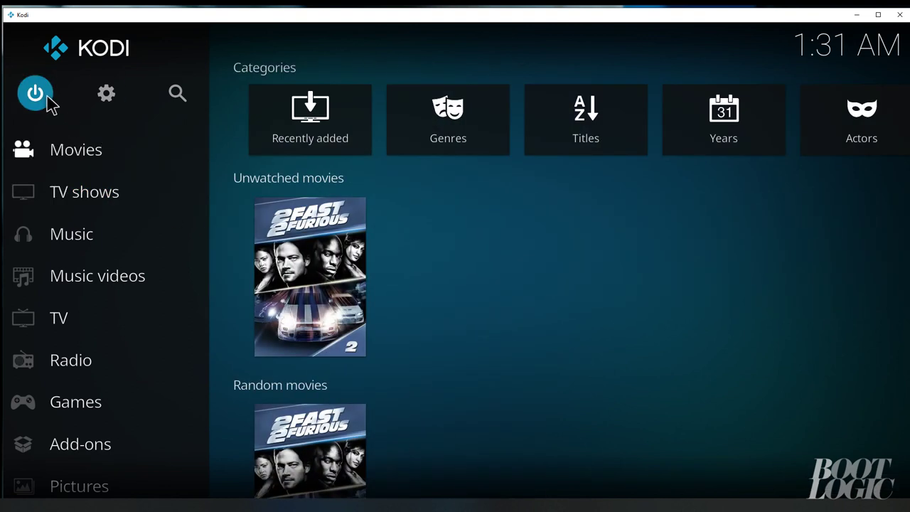
Bring up the Power Options dialog from the power icon in the side menu
left_click(37, 95)
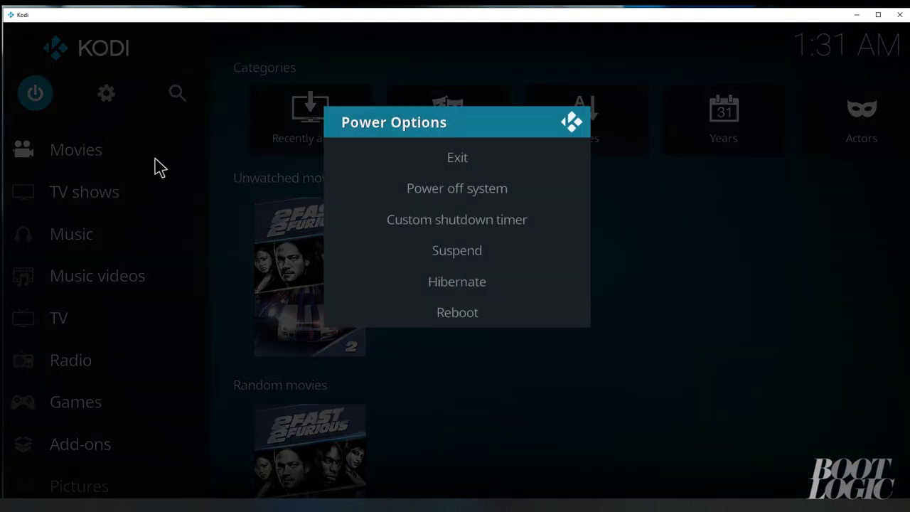